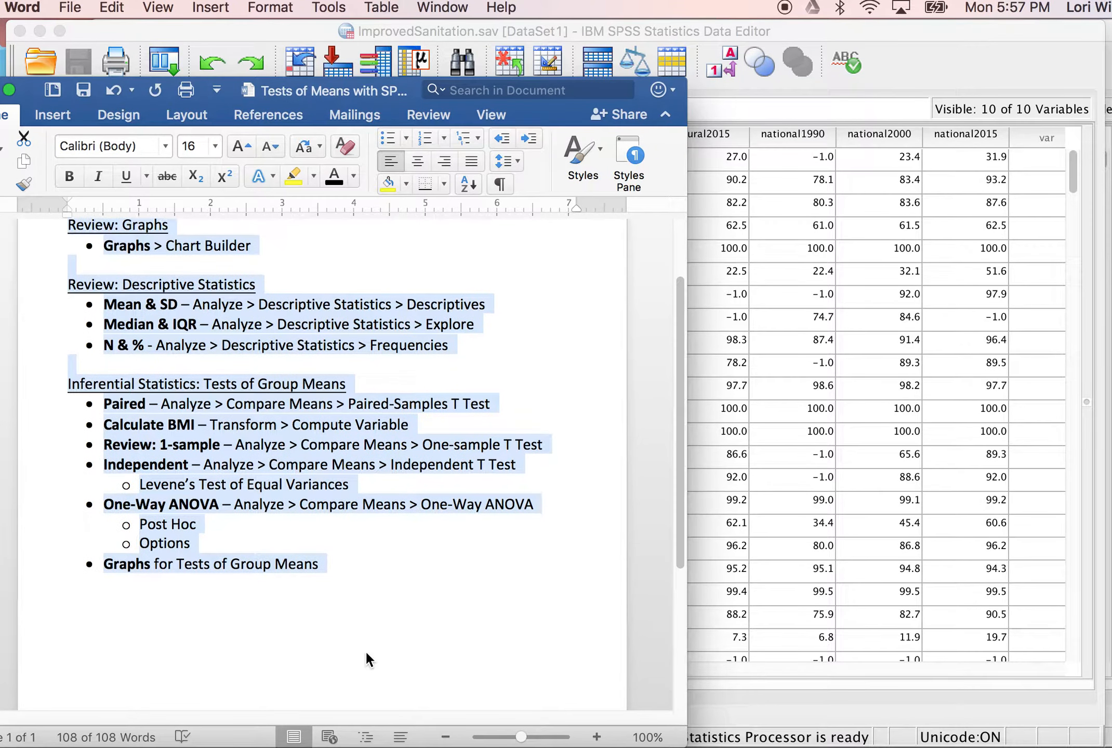
- Switch from the Word outline to the ImprovedSanitation.sav data in SPSS and open the Chart Builder
{"action": "scroll", "coordinate": [367, 652], "scroll_direction": "up", "scroll_amount": 3}
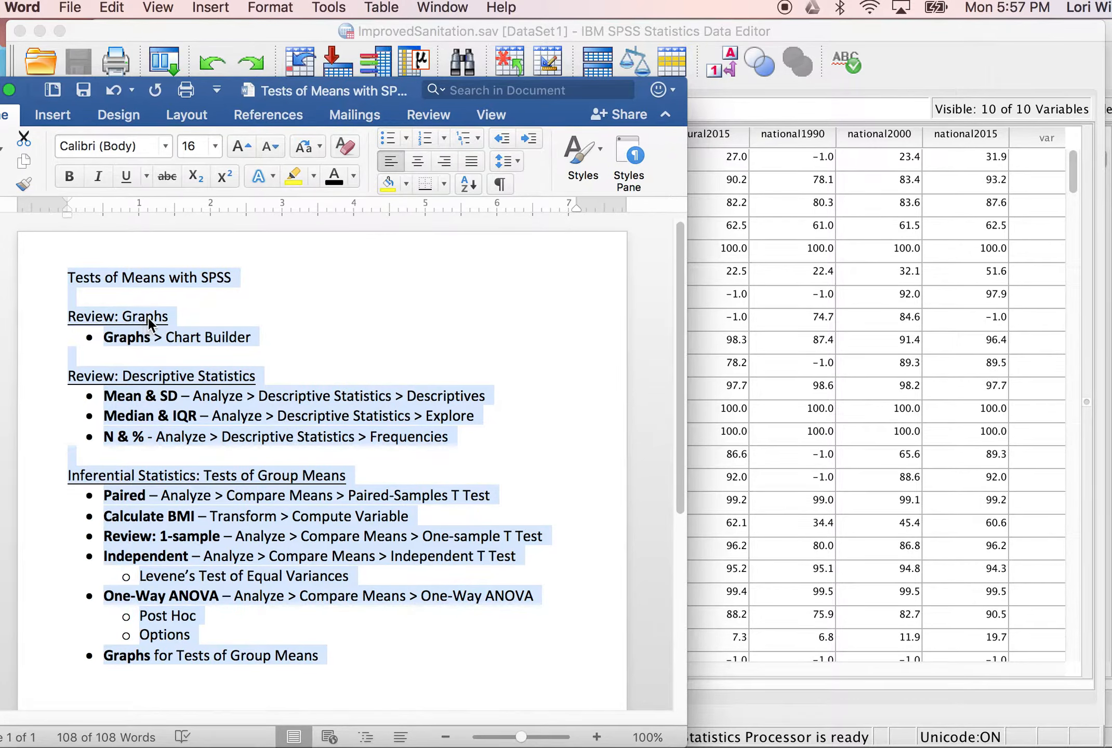
{"action": "left_click", "coordinate": [209, 543]}
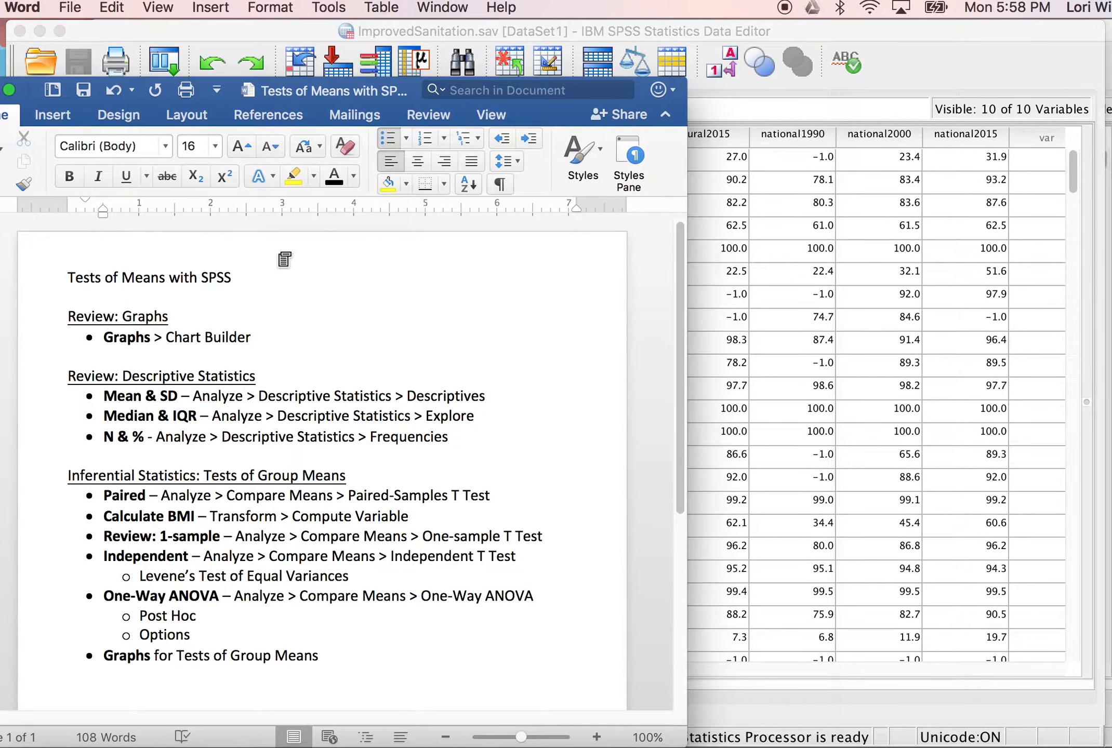
{"action": "left_click", "coordinate": [933, 49]}
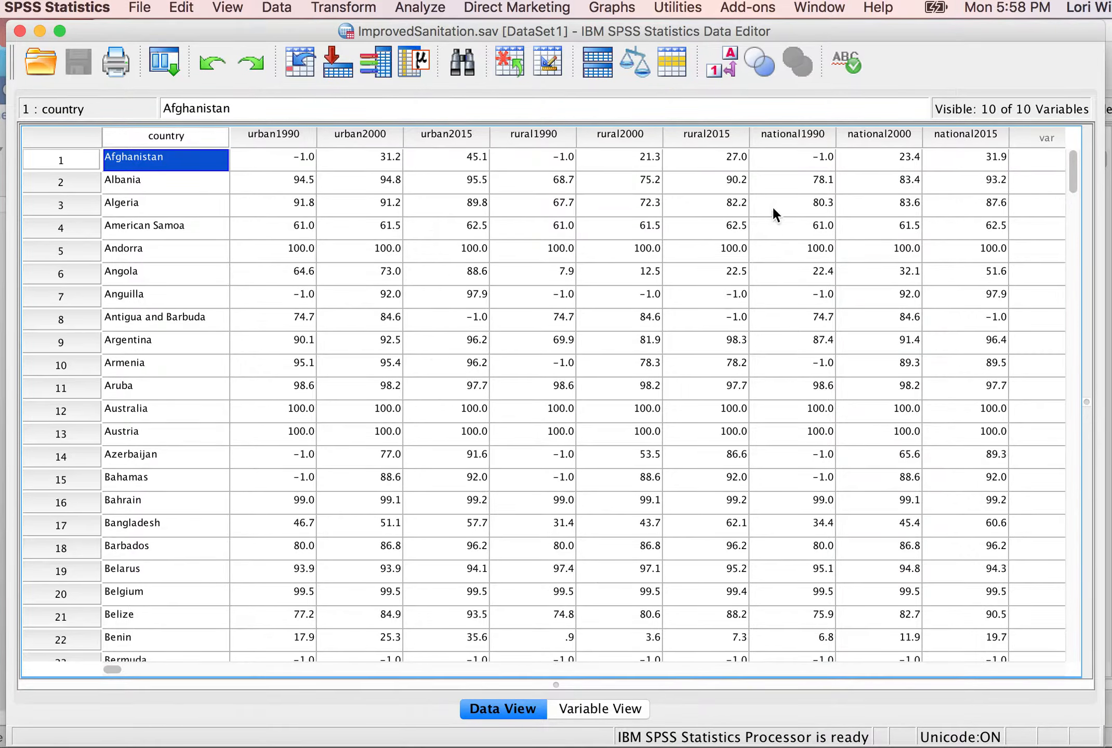
{"action": "left_click", "coordinate": [617, 9]}
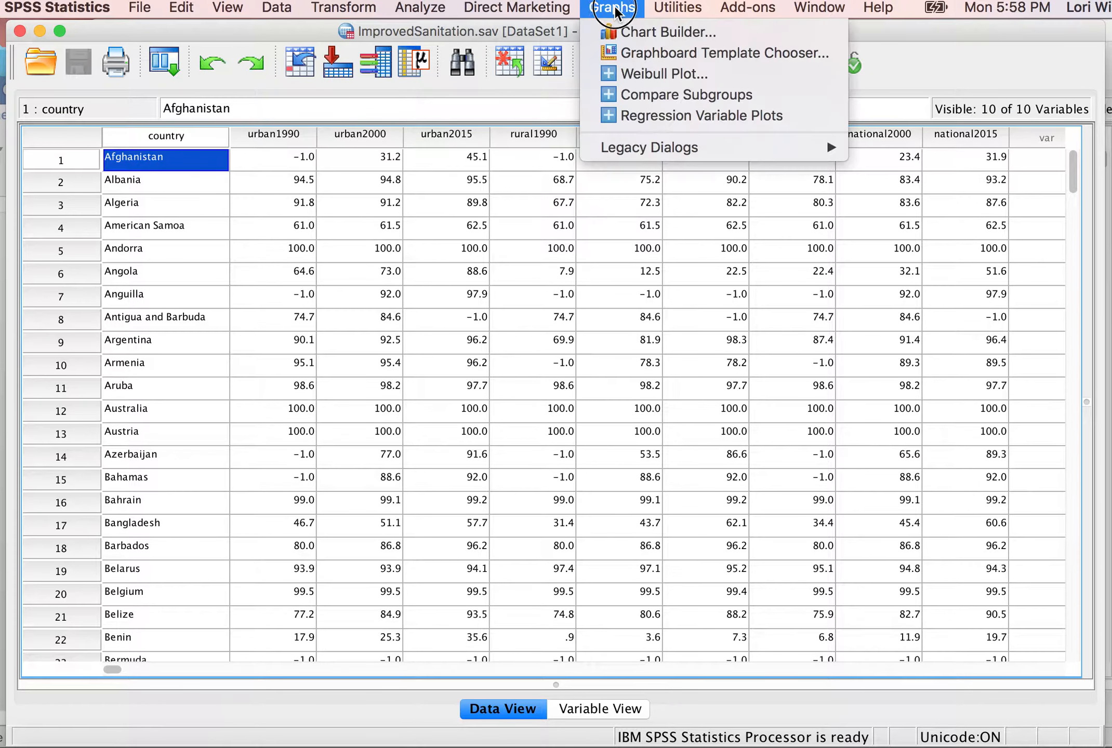
{"action": "left_click", "coordinate": [635, 34]}
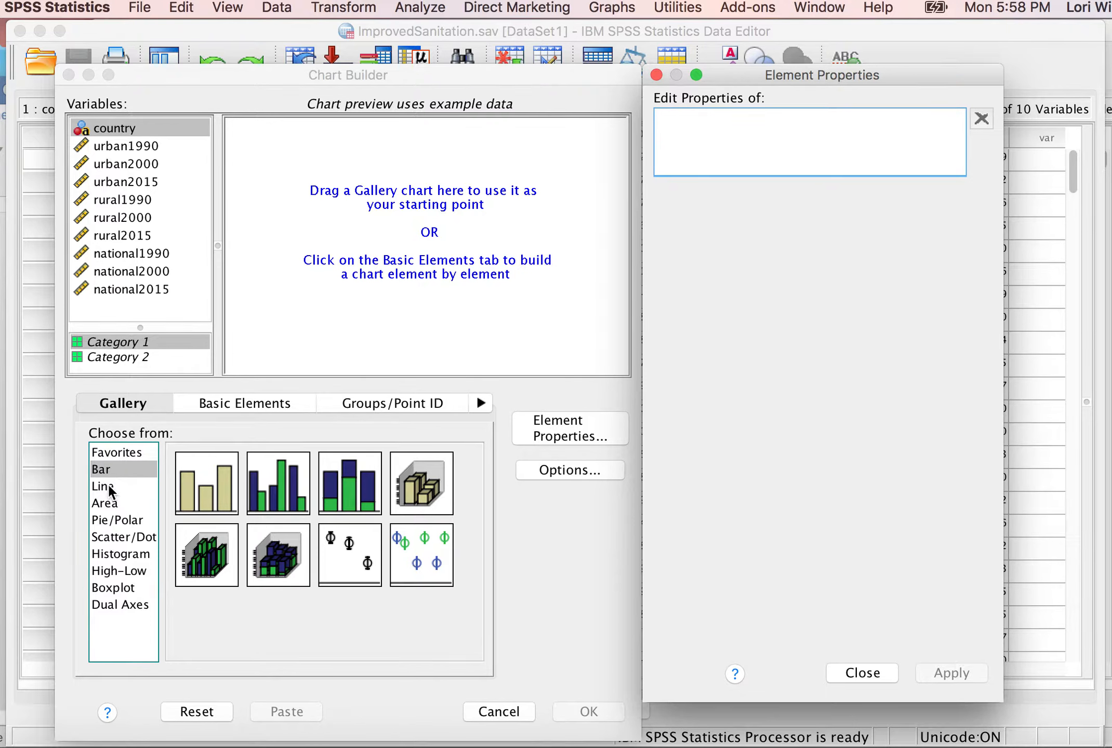
- Look through the Histogram, Bar, Pie/Polar and Boxplot chart types in the Chart Builder gallery
{"action": "left_click", "coordinate": [134, 555]}
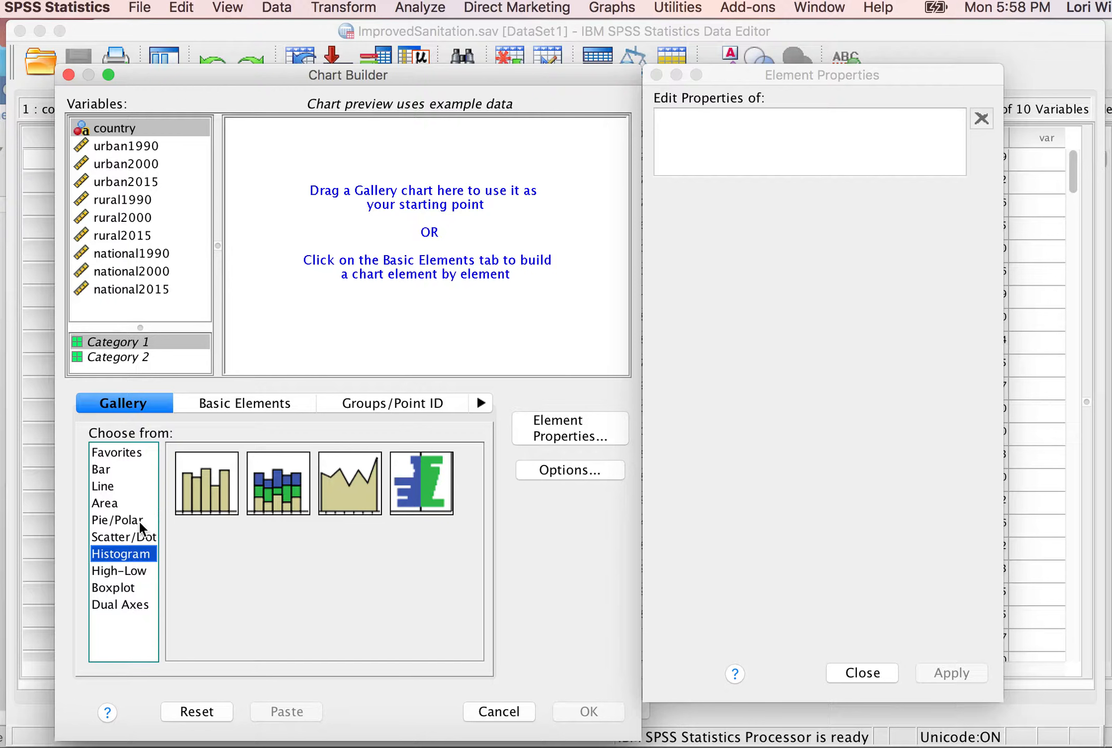
{"action": "left_click", "coordinate": [103, 472]}
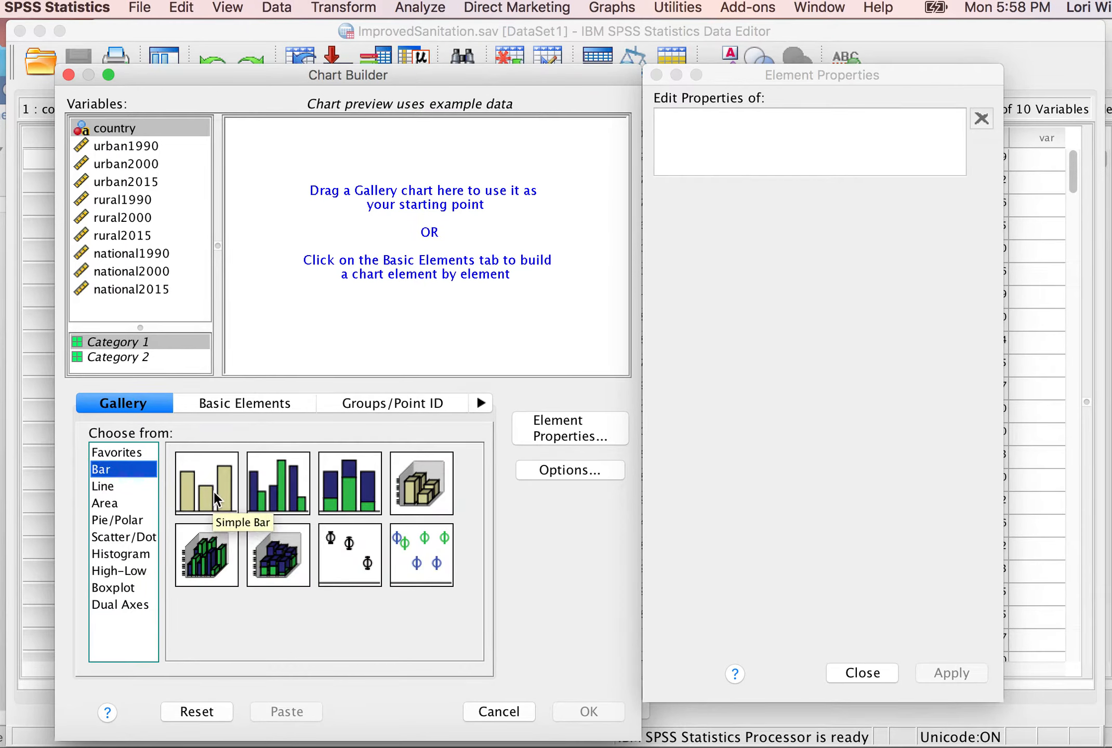
{"action": "left_click", "coordinate": [120, 521]}
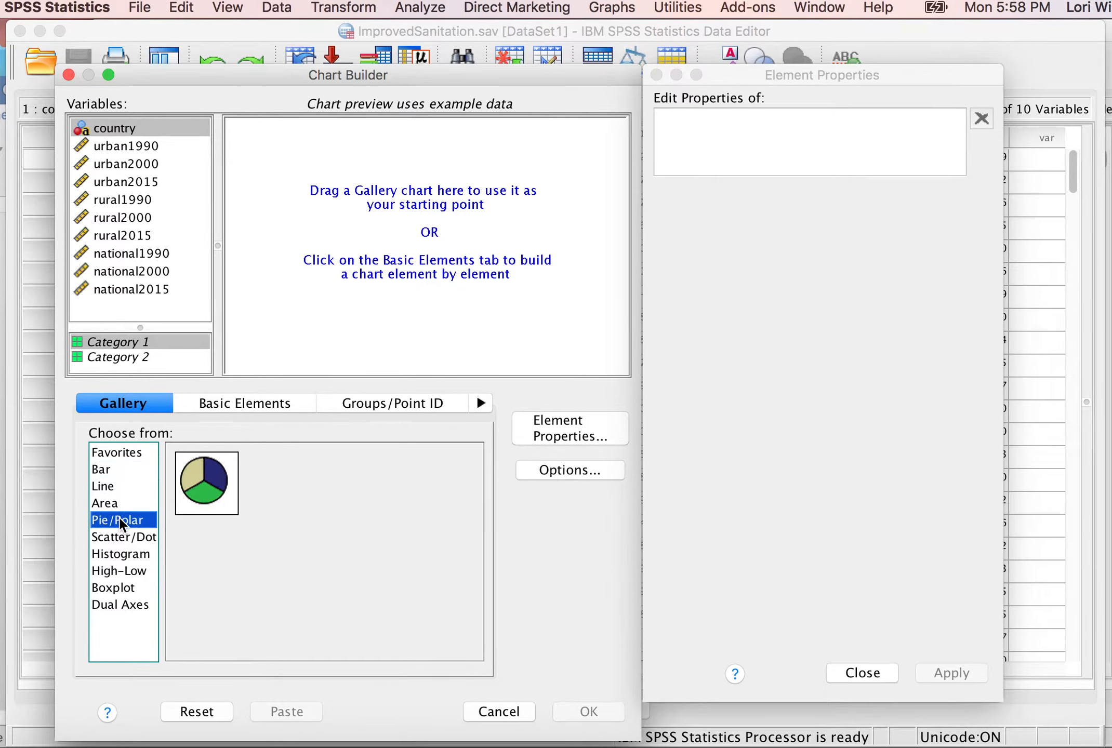
{"action": "left_click", "coordinate": [123, 589]}
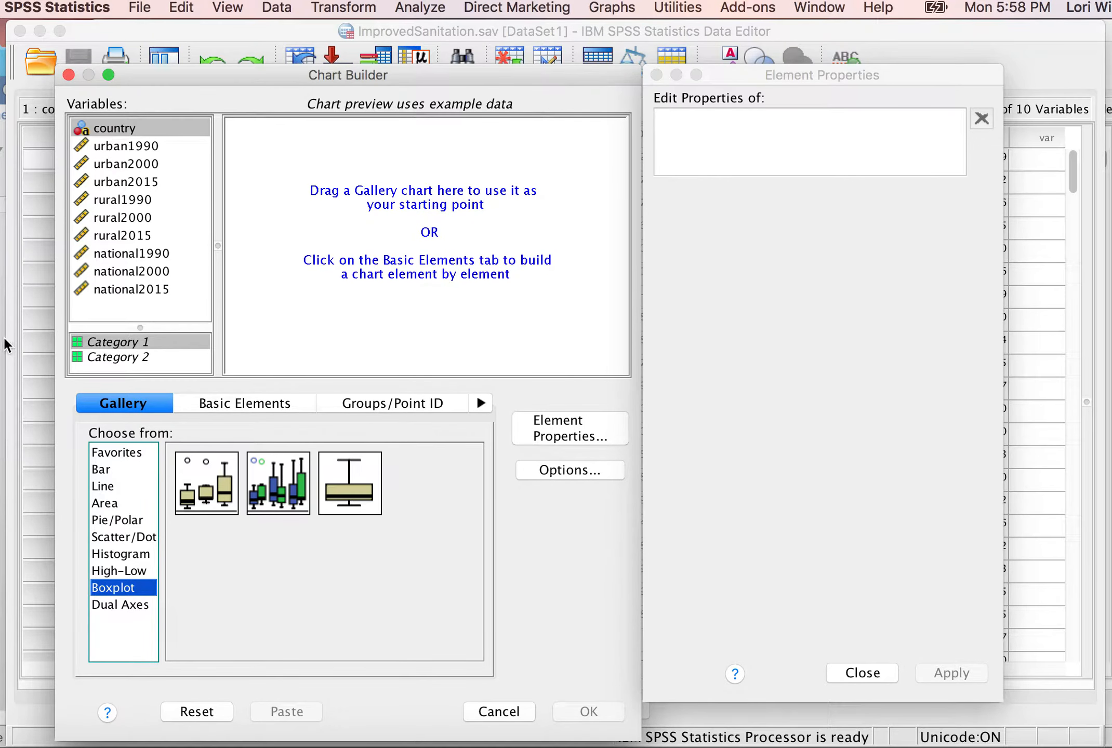
- Switch to the Word outline and color the "Graphs > Chart Builder" bullet green
{"action": "key", "text": "super+Tab"}
{"action": "left_click_drag", "start_coordinate": [103, 338], "coordinate": [258, 340]}
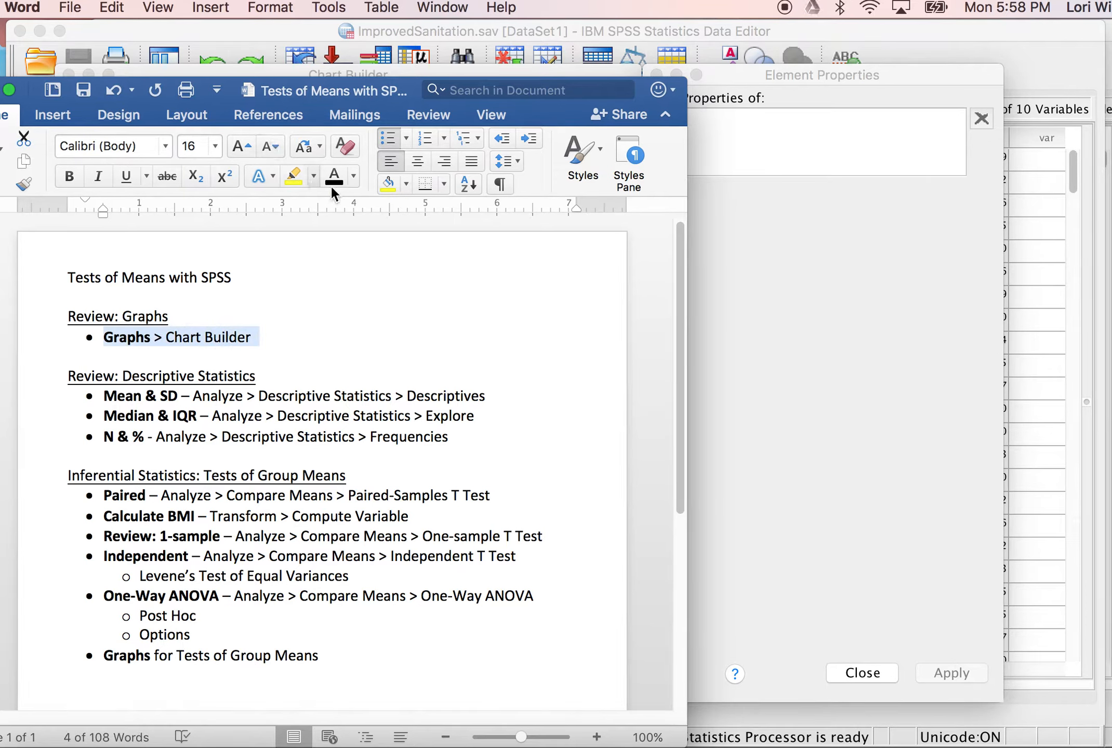
{"action": "left_click", "coordinate": [353, 175]}
{"action": "left_click", "coordinate": [499, 338]}
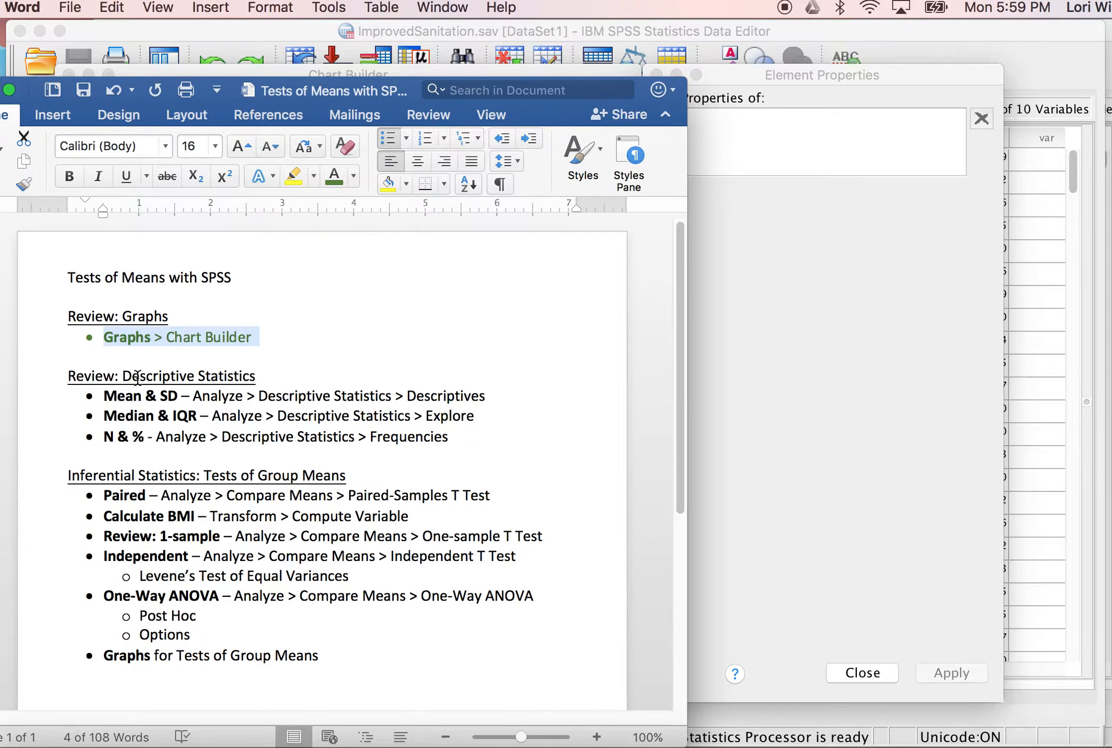
- Review the Mean & SD, Median & IQR and N & % bullets and the Descriptives, Explore and Frequencies procedures they point to
{"action": "left_click_drag", "start_coordinate": [103, 396], "coordinate": [173, 396]}
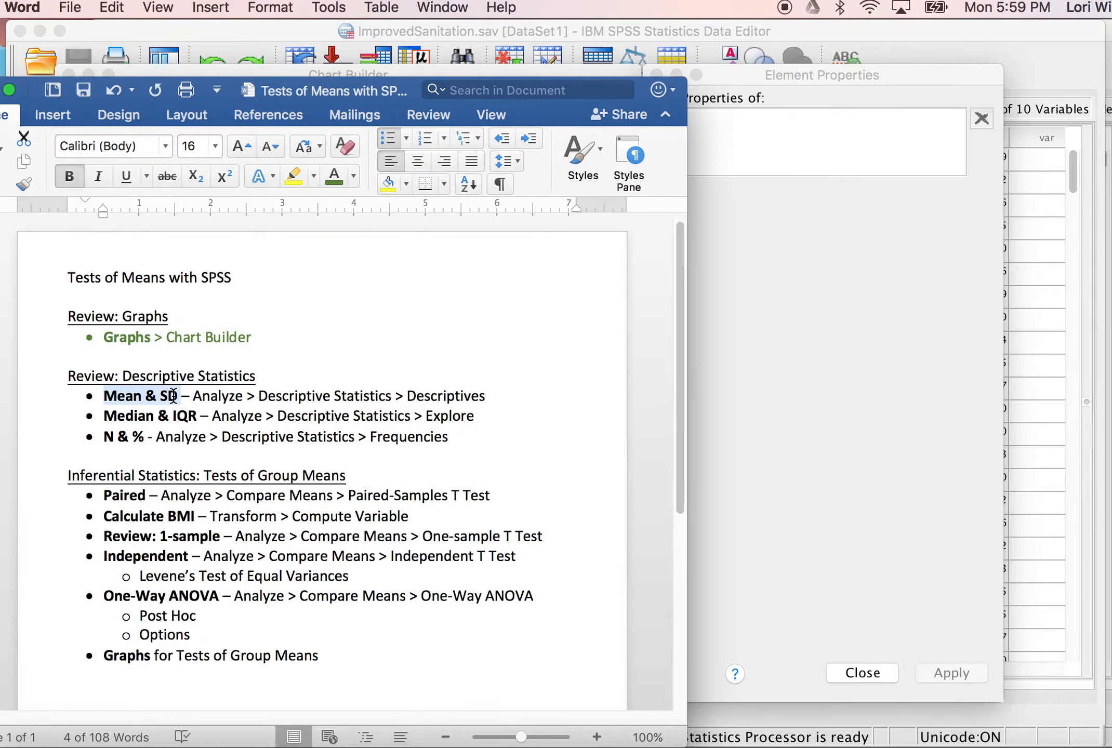
{"action": "left_click_drag", "start_coordinate": [104, 416], "coordinate": [188, 414]}
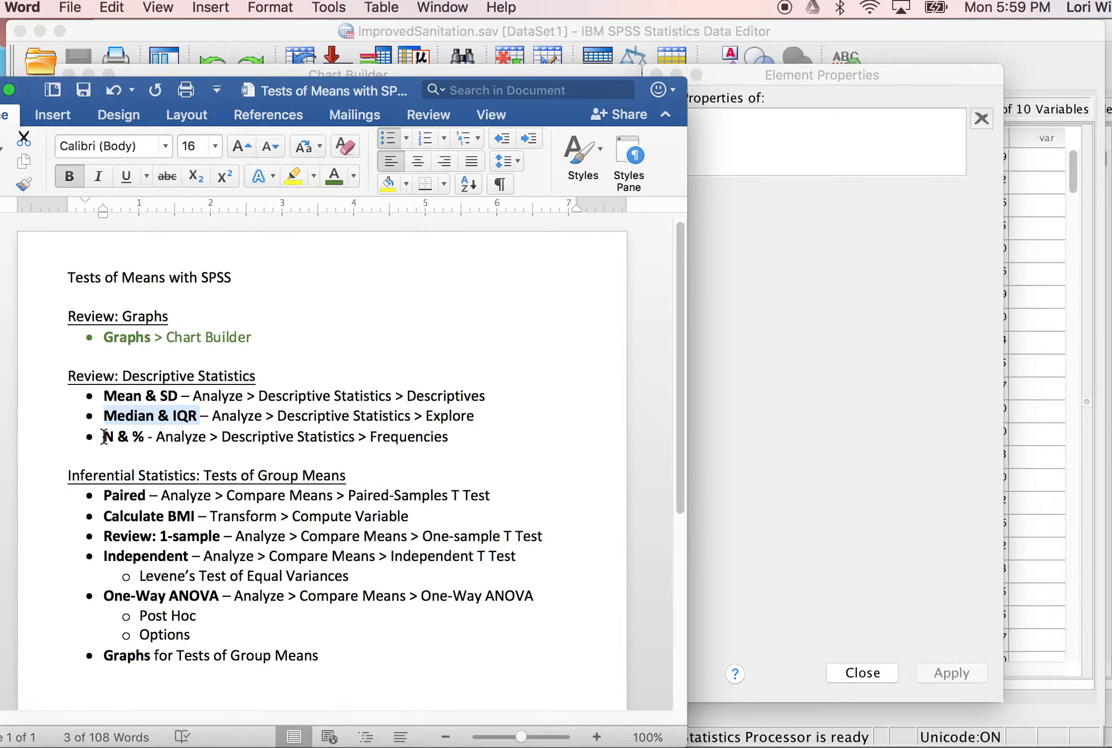
{"action": "left_click_drag", "start_coordinate": [104, 438], "coordinate": [147, 439]}
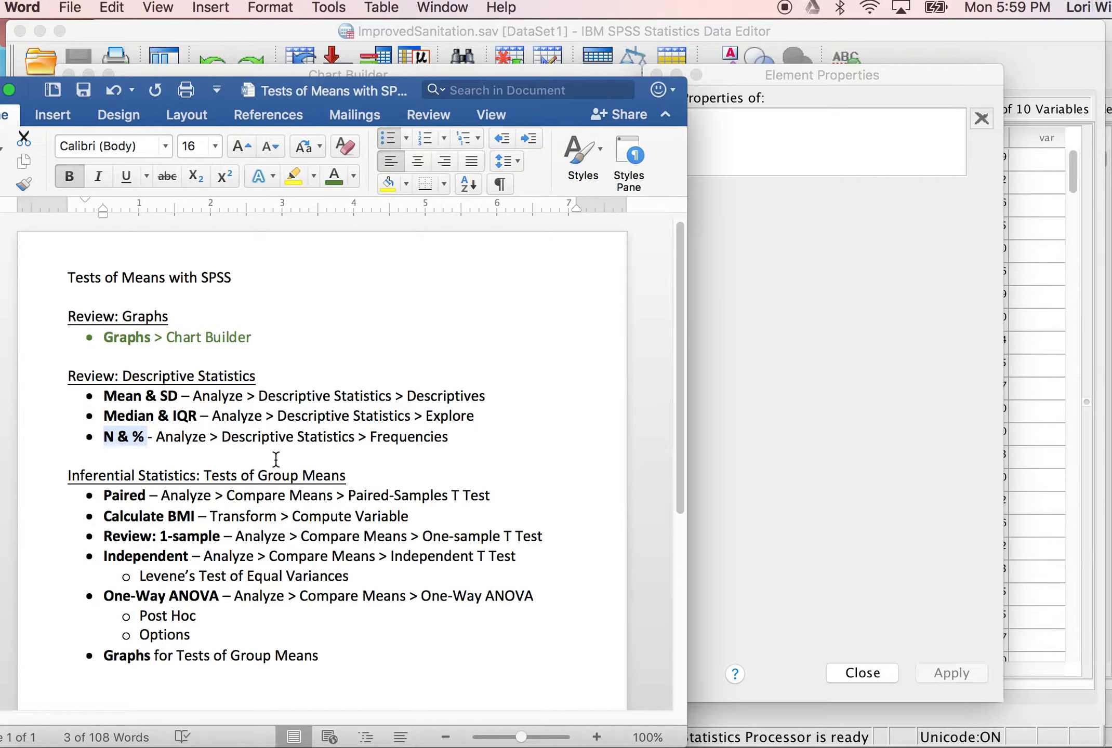
{"action": "left_click_drag", "start_coordinate": [192, 396], "coordinate": [392, 396]}
{"action": "left_click_drag", "start_coordinate": [212, 416], "coordinate": [380, 416]}
{"action": "double_click", "coordinate": [443, 396]}
{"action": "left_click", "coordinate": [456, 416]}
{"action": "double_click", "coordinate": [456, 415]}
{"action": "double_click", "coordinate": [415, 440]}
- Switch back to SPSS and close the Chart Builder without creating a chart
{"action": "left_click", "coordinate": [1038, 252]}
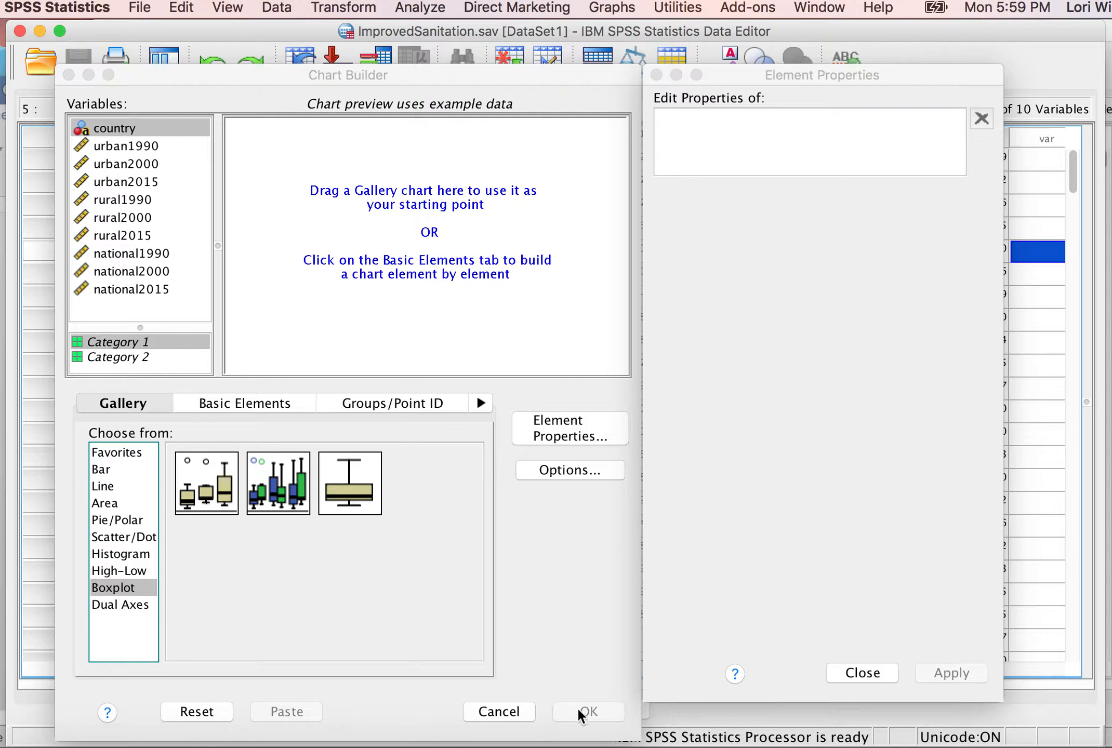
{"action": "left_click", "coordinate": [505, 712]}
{"action": "left_click", "coordinate": [499, 712]}
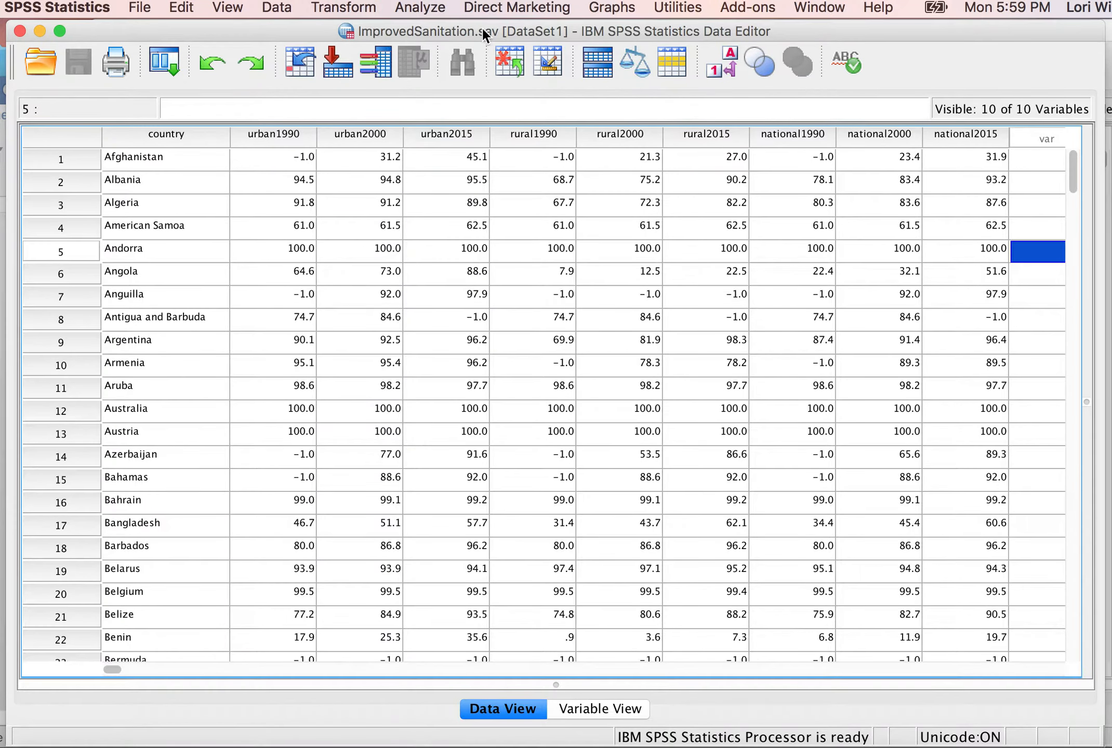
- Open the Descriptives procedure to view its variable selection, and close it without running it
{"action": "left_click", "coordinate": [433, 10]}
{"action": "mouse_move", "coordinate": [447, 54]}
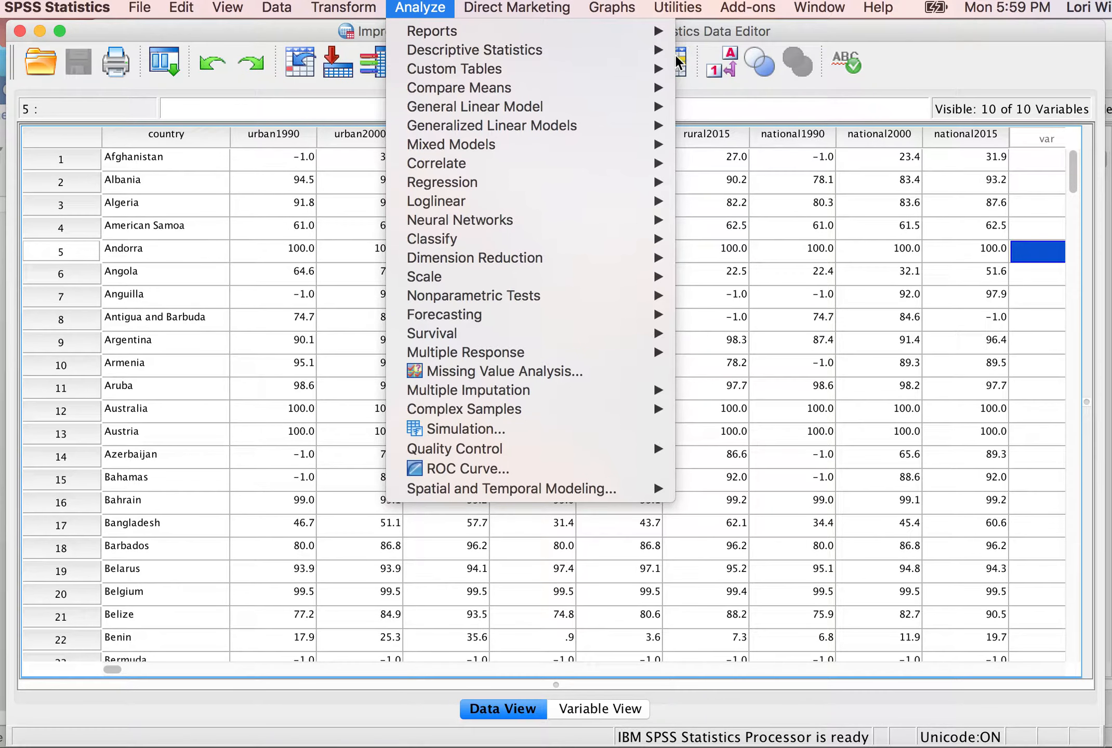
{"action": "mouse_move", "coordinate": [647, 54]}
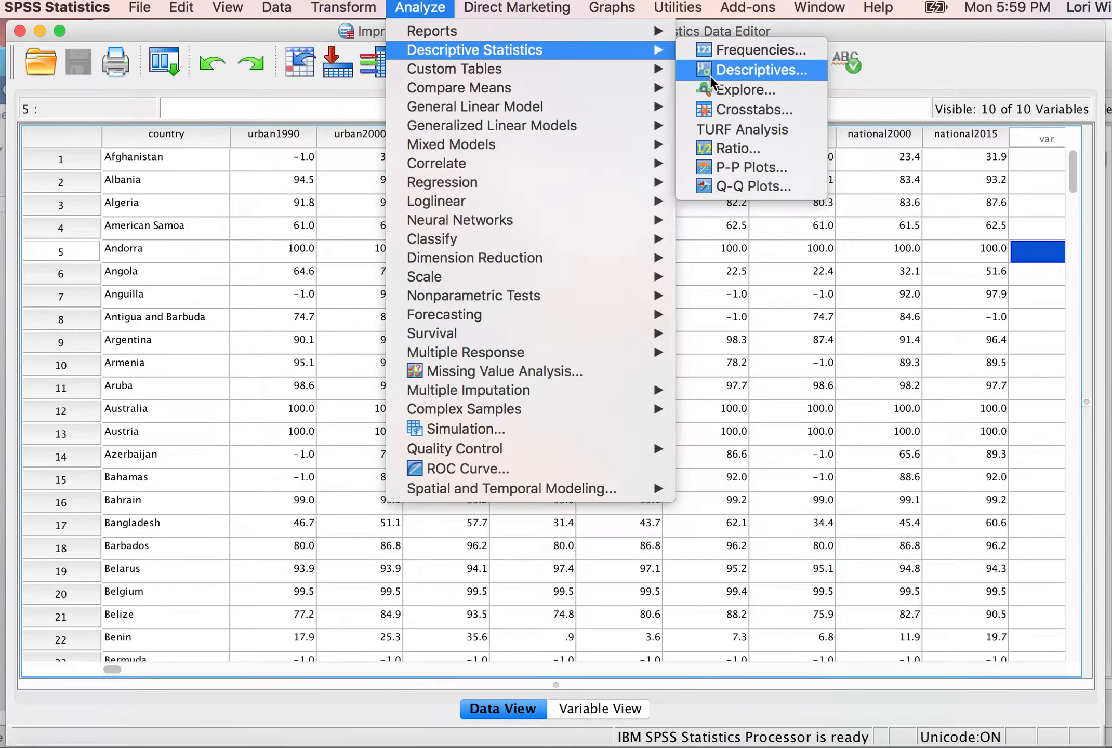
{"action": "left_click", "coordinate": [738, 69]}
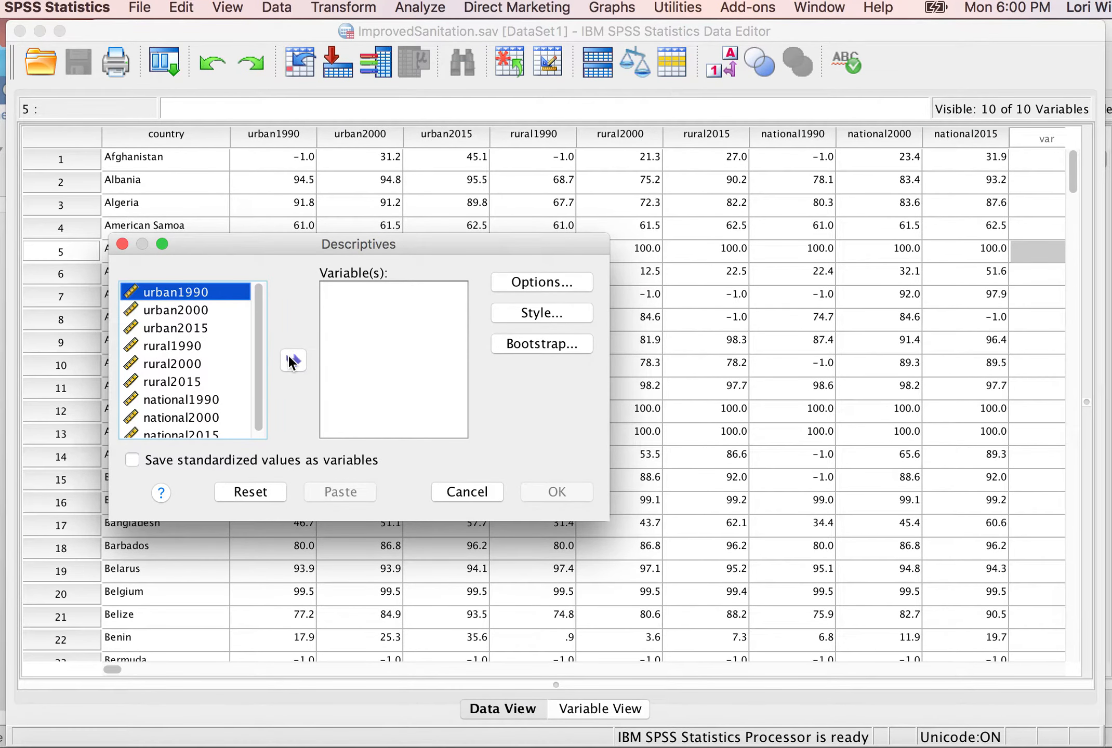
{"action": "left_click", "coordinate": [467, 492]}
- Open the Explore procedure, inspect its Statistics and Plots options, and close it without running it
{"action": "left_click", "coordinate": [419, 7]}
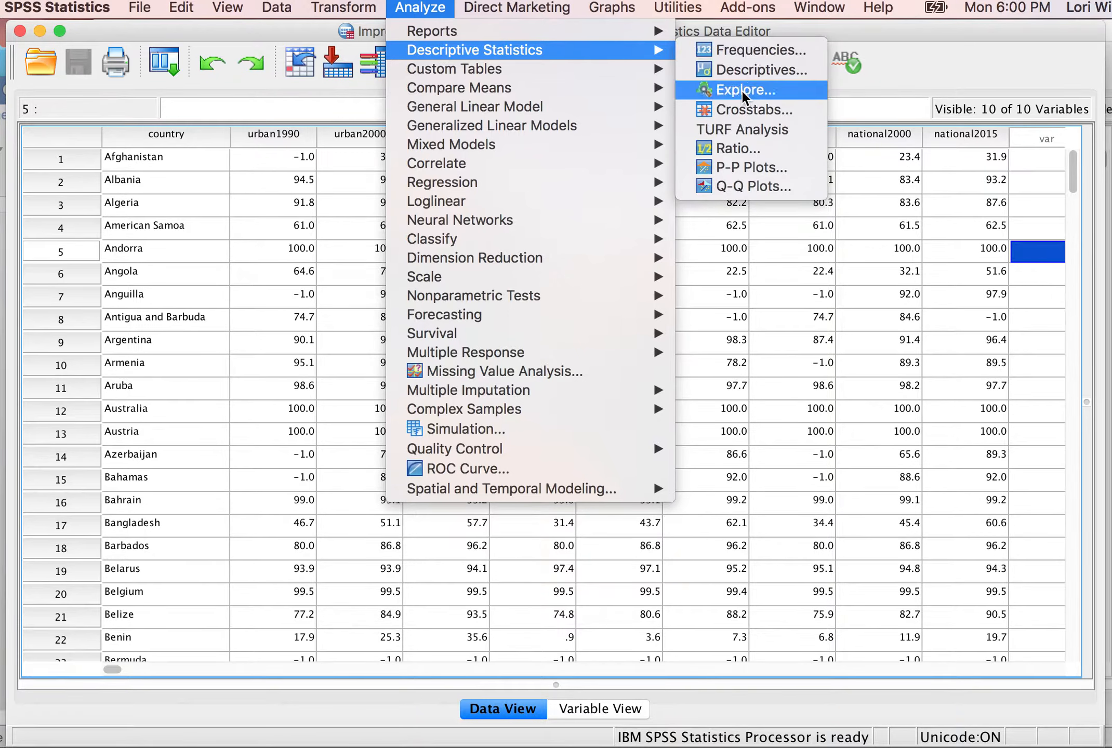
{"action": "left_click", "coordinate": [744, 91]}
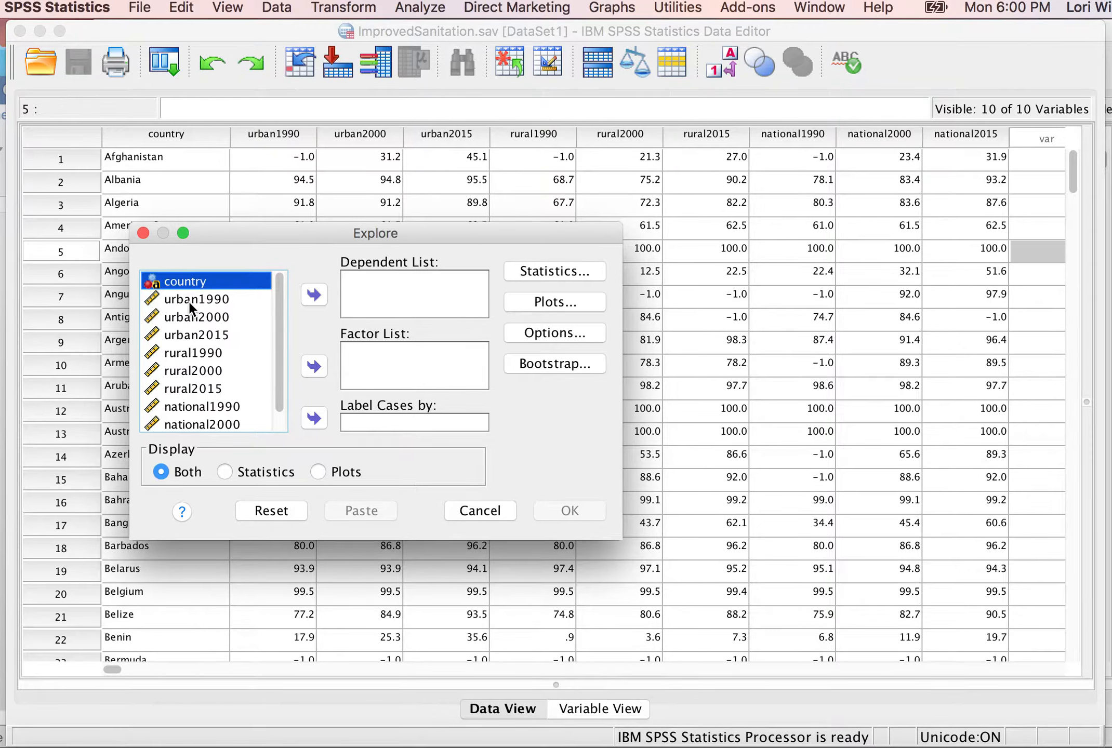
{"action": "left_click", "coordinate": [552, 276]}
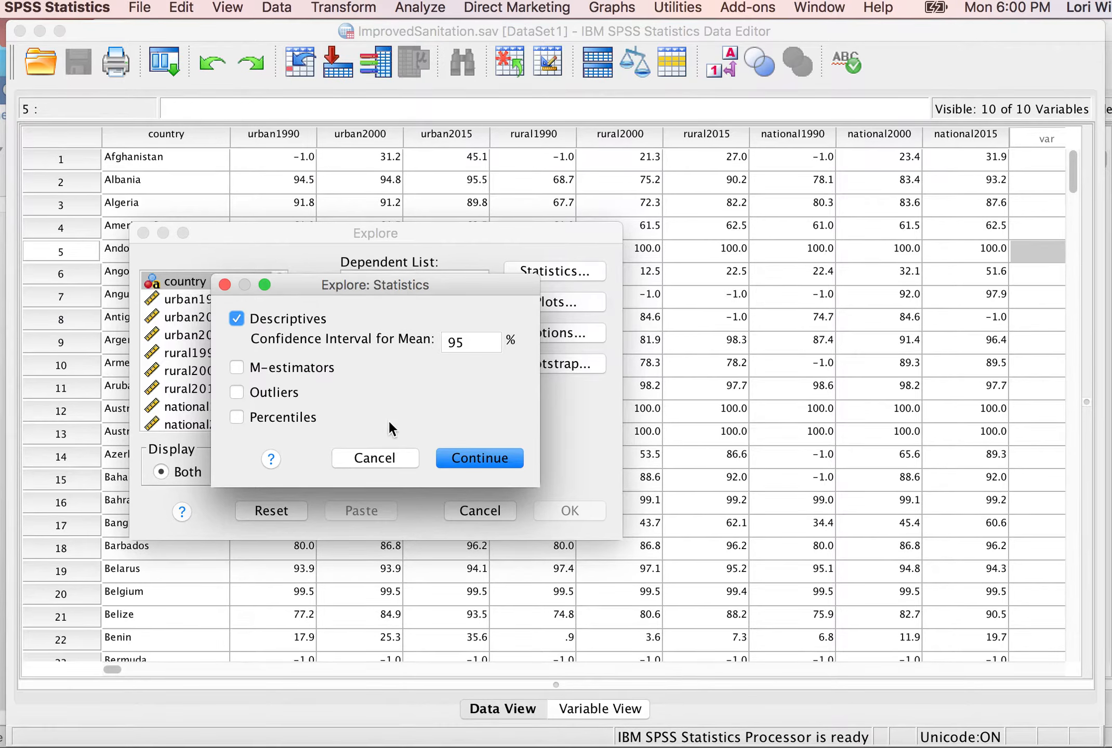
{"action": "left_click", "coordinate": [480, 458]}
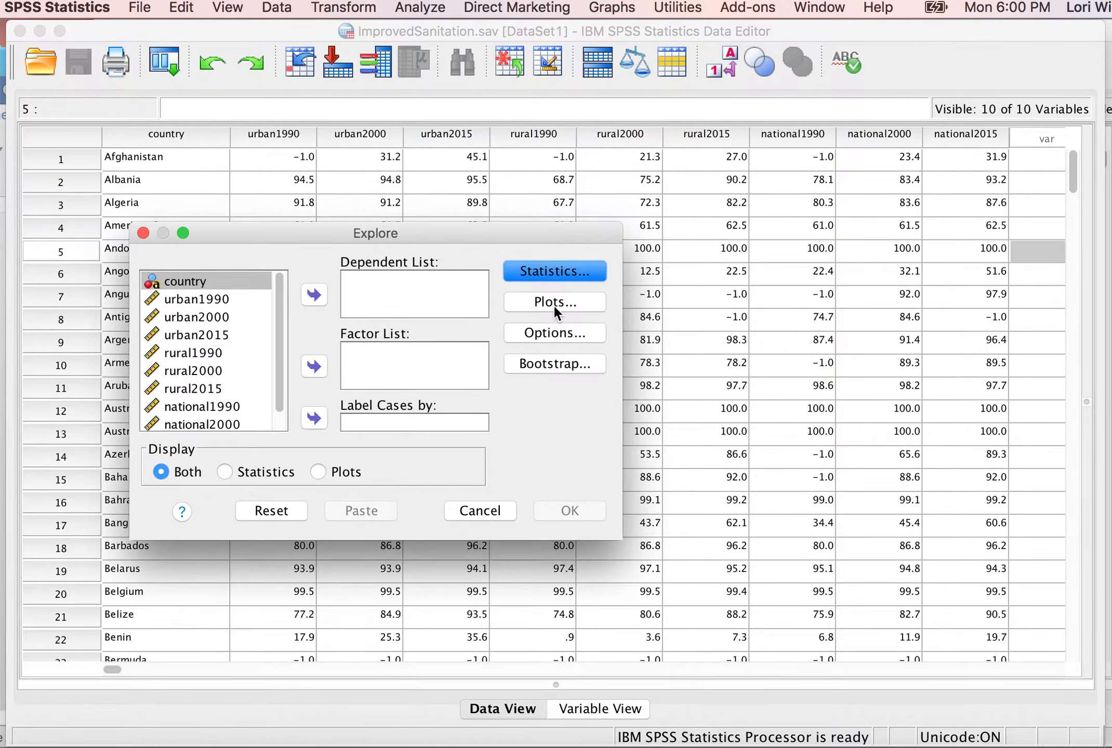
{"action": "left_click", "coordinate": [553, 303]}
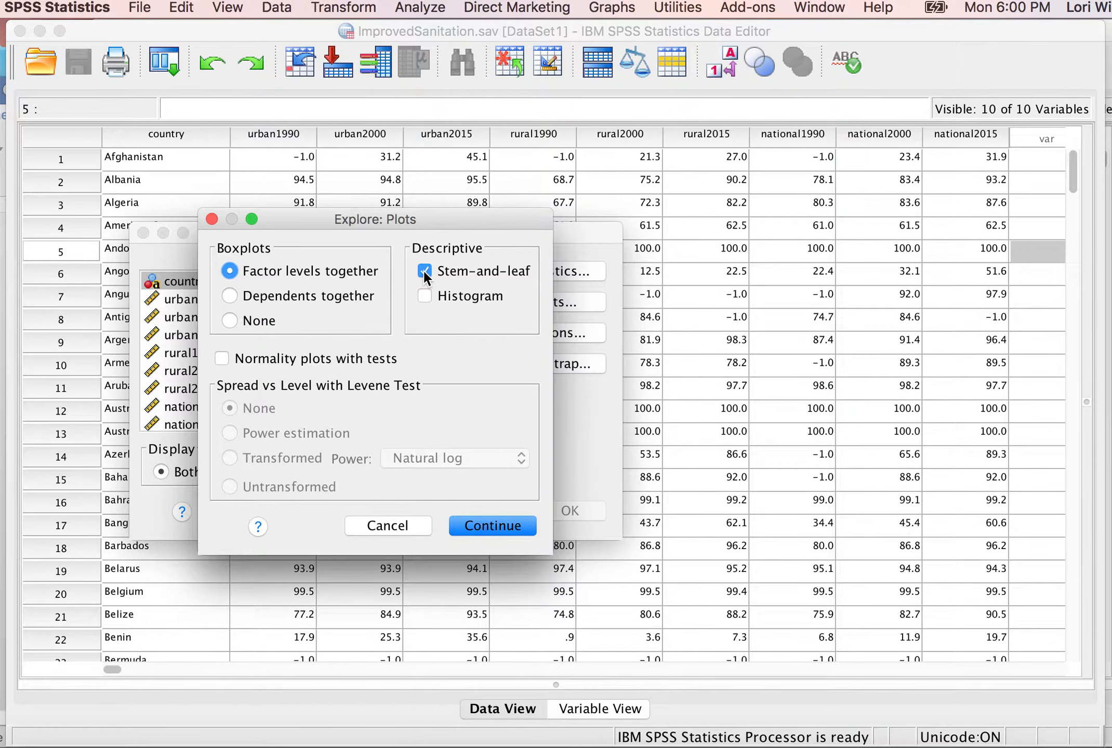
{"action": "left_click", "coordinate": [489, 526]}
{"action": "left_click", "coordinate": [473, 510]}
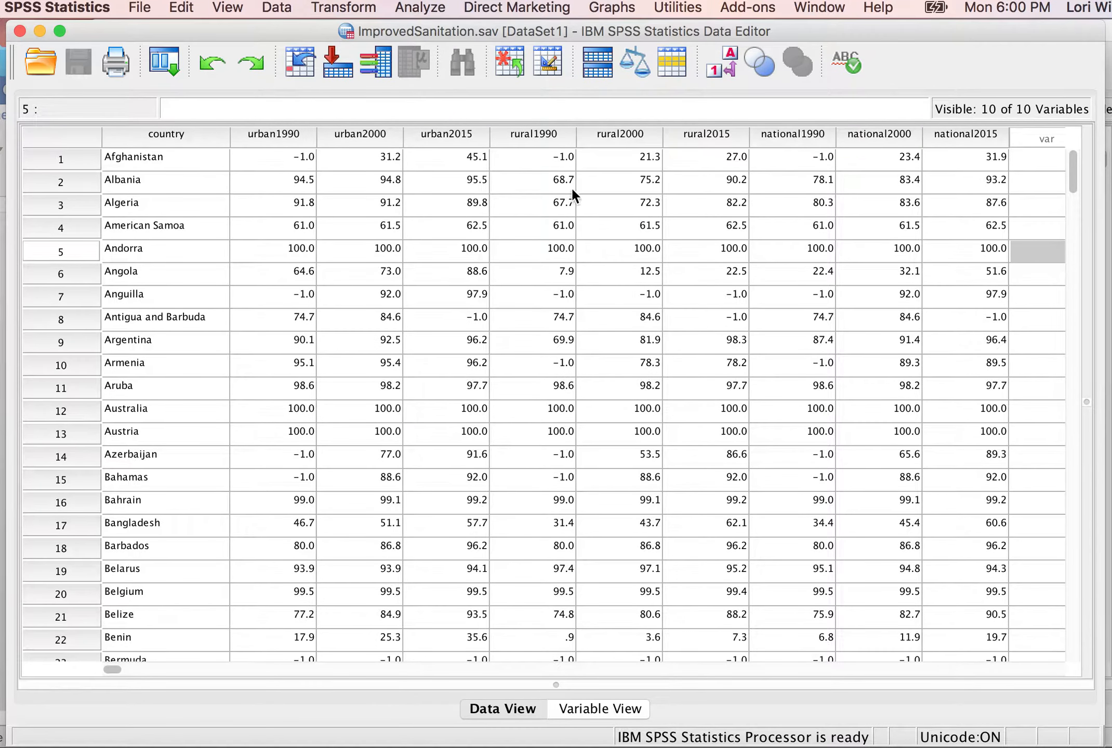
- Open the Frequencies procedure and inspect its Statistics options, leaving them all unselected
{"action": "left_click", "coordinate": [425, 10]}
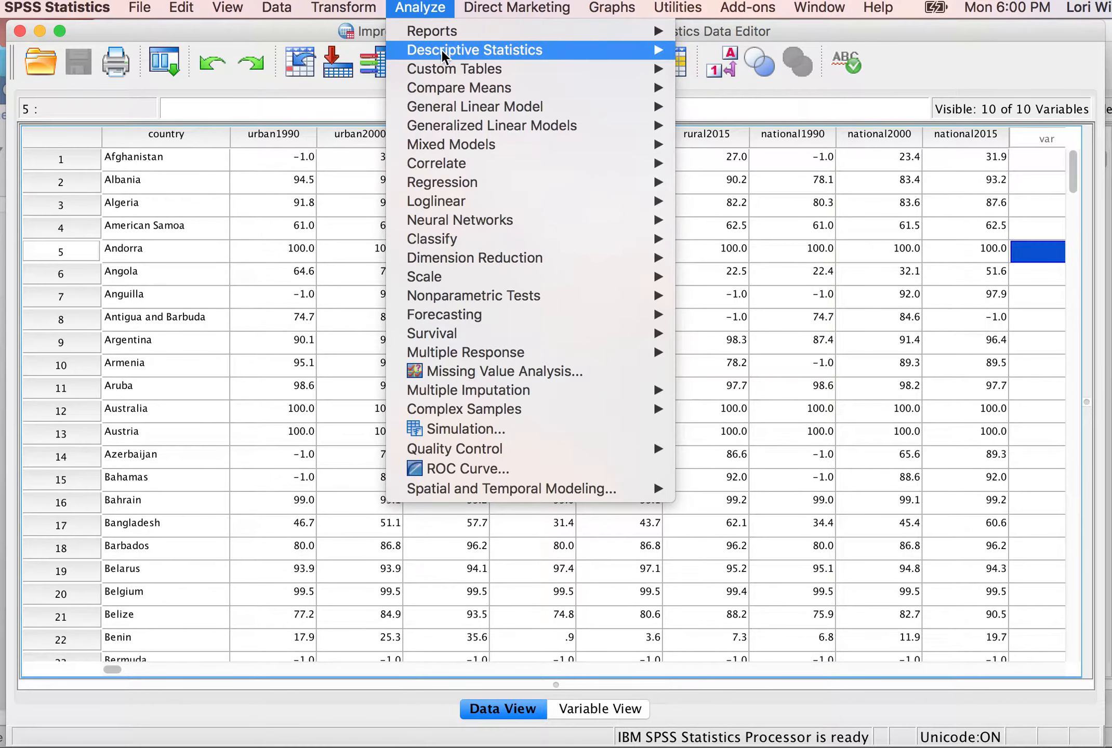
{"action": "mouse_move", "coordinate": [443, 57]}
{"action": "left_click", "coordinate": [751, 50]}
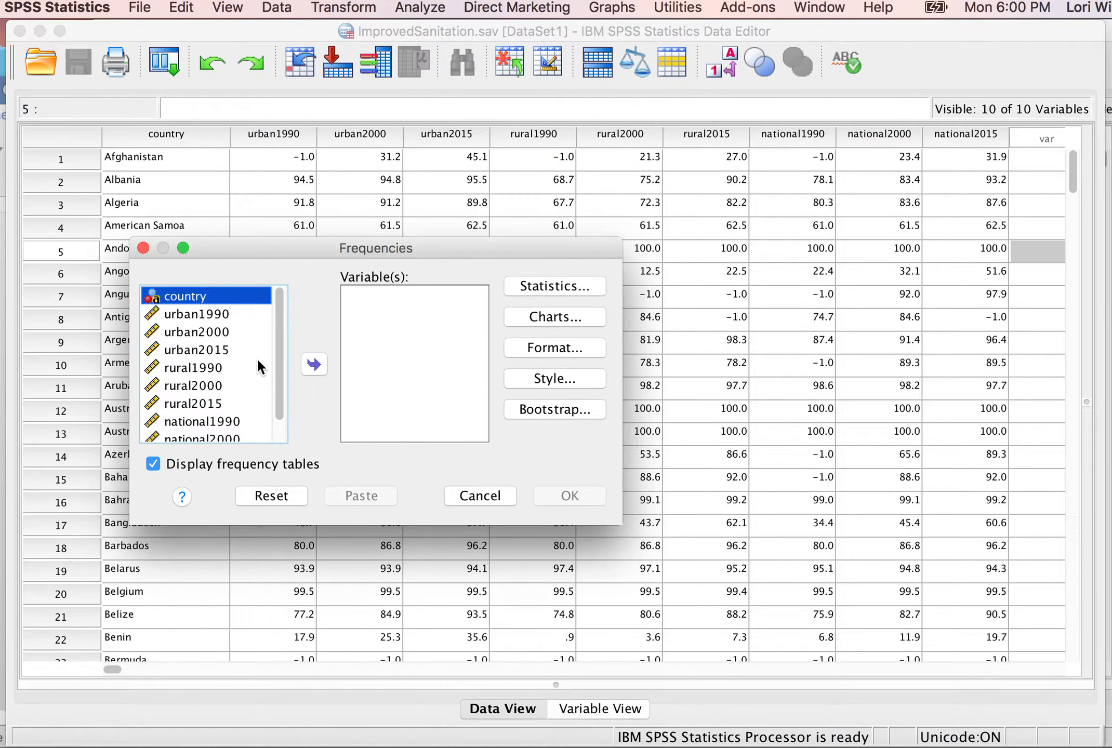
{"action": "left_click", "coordinate": [545, 286]}
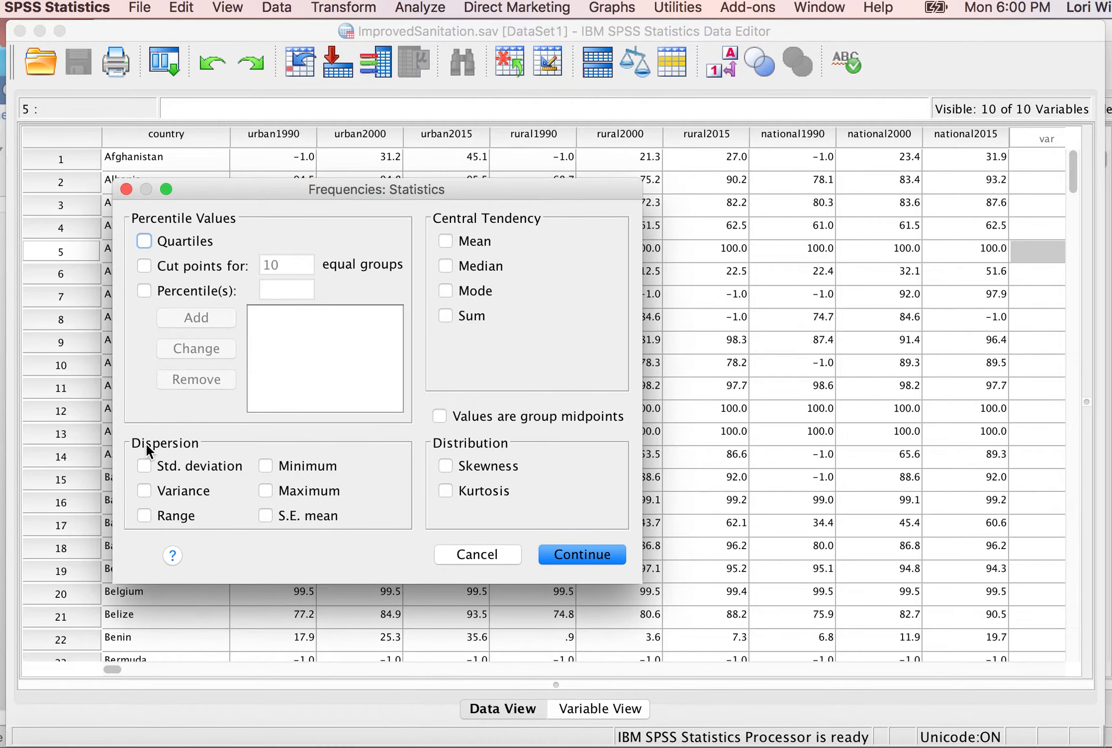
{"action": "left_click", "coordinate": [571, 558]}
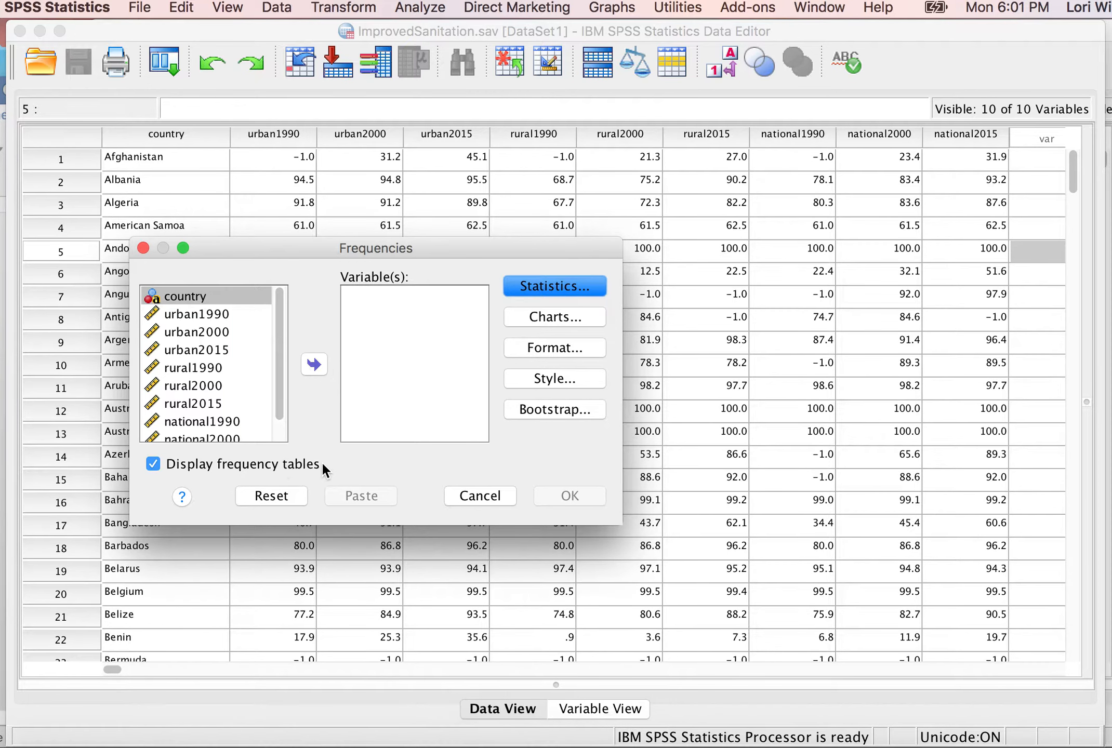
- Switch to the Word outline and color the three bullets under "Review: Descriptive Statistics" blue
{"action": "left_click", "coordinate": [12, 400]}
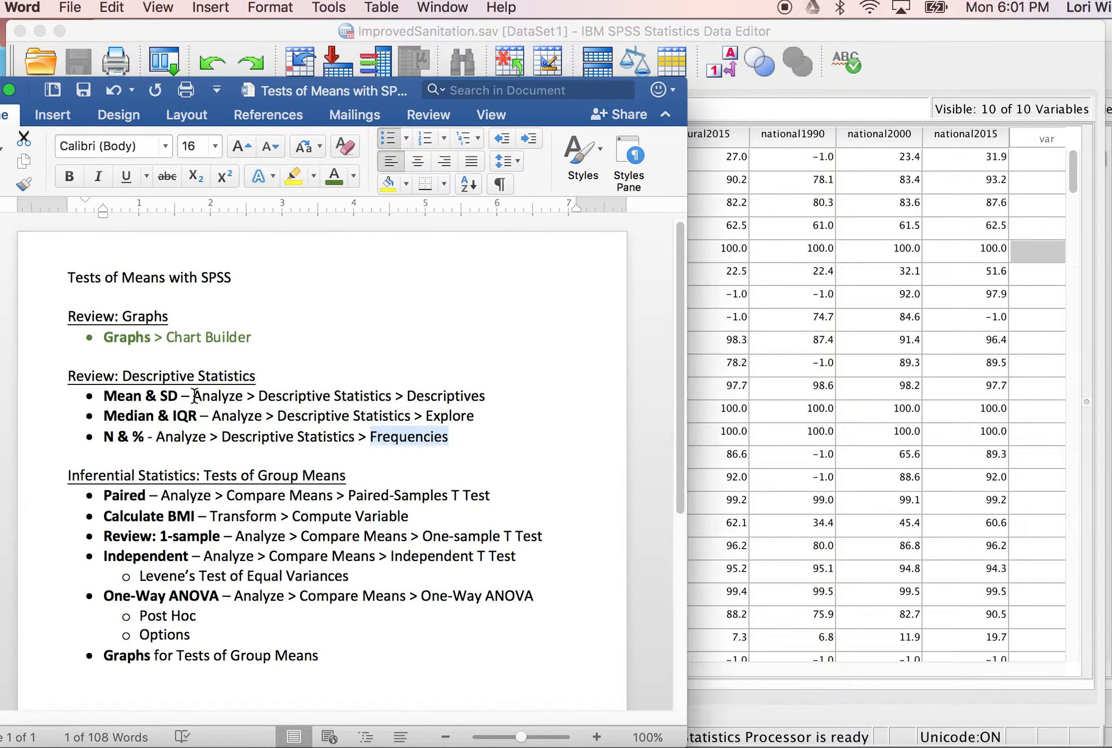
{"action": "left_click_drag", "start_coordinate": [105, 397], "coordinate": [454, 435]}
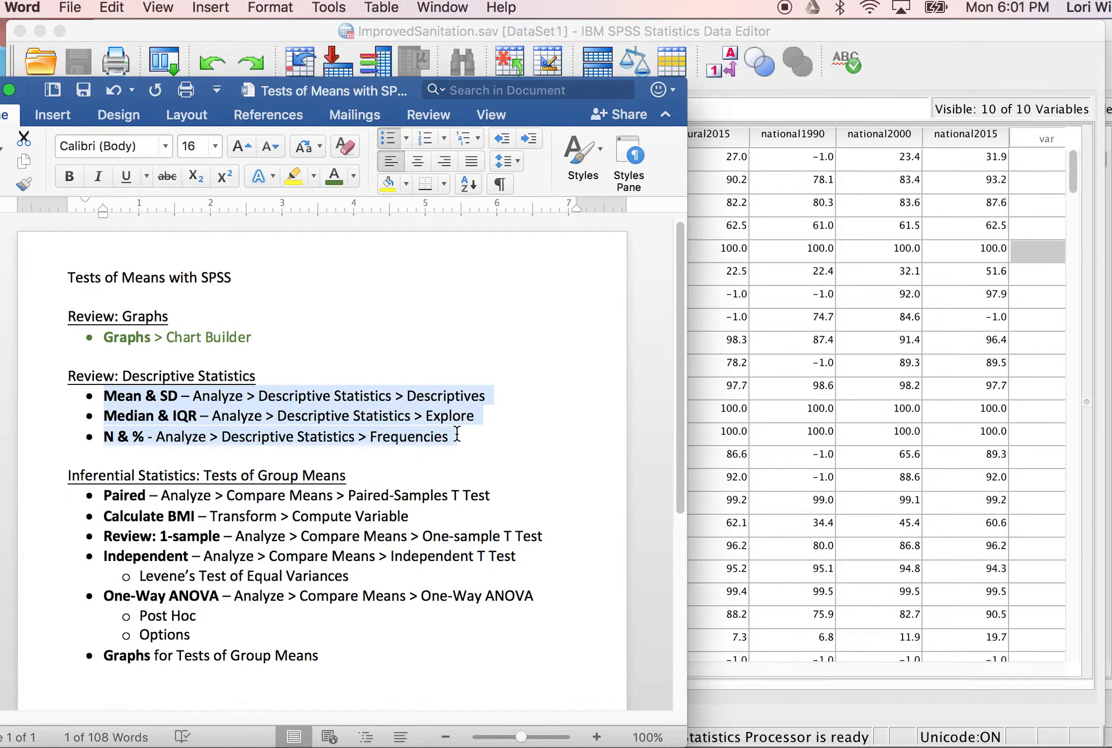
{"action": "left_click", "coordinate": [353, 178]}
{"action": "left_click", "coordinate": [486, 336]}
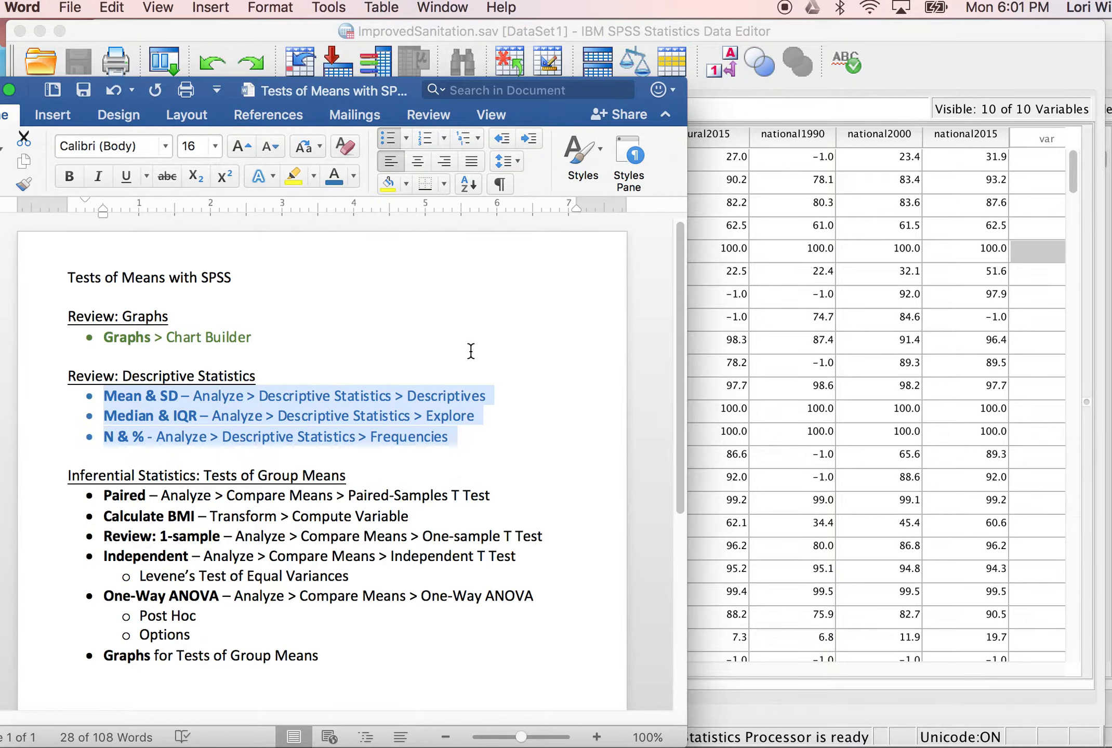
{"action": "left_click", "coordinate": [471, 351]}
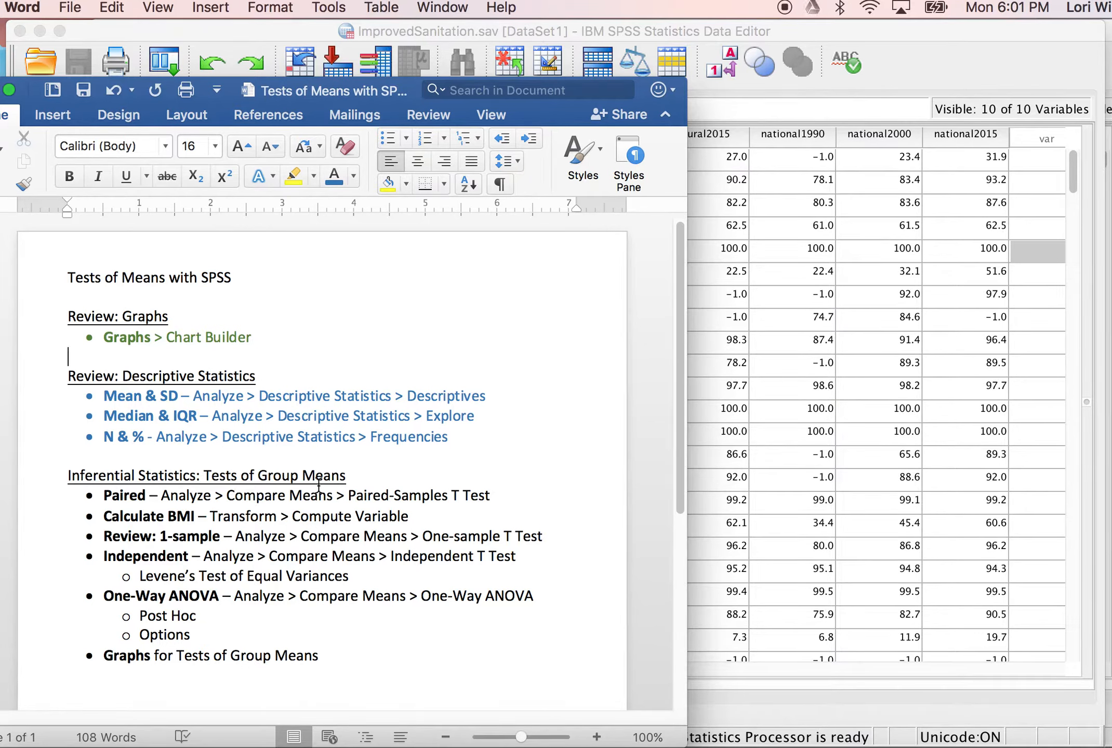
- Review the paired-samples, one-sample, independent T Test and One-Way ANOVA entries under "Inferential Statistics: Tests of Group Means"
{"action": "double_click", "coordinate": [385, 496]}
{"action": "double_click", "coordinate": [437, 536]}
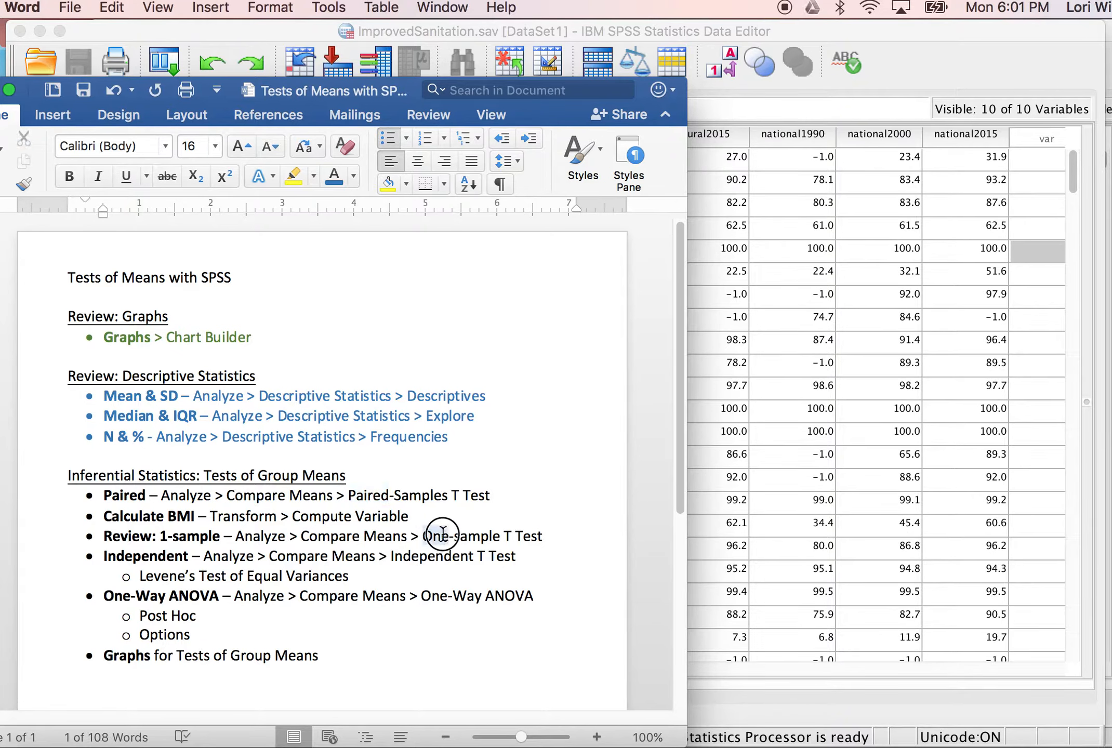
{"action": "double_click", "coordinate": [448, 559]}
{"action": "left_click_drag", "start_coordinate": [422, 596], "coordinate": [513, 597]}
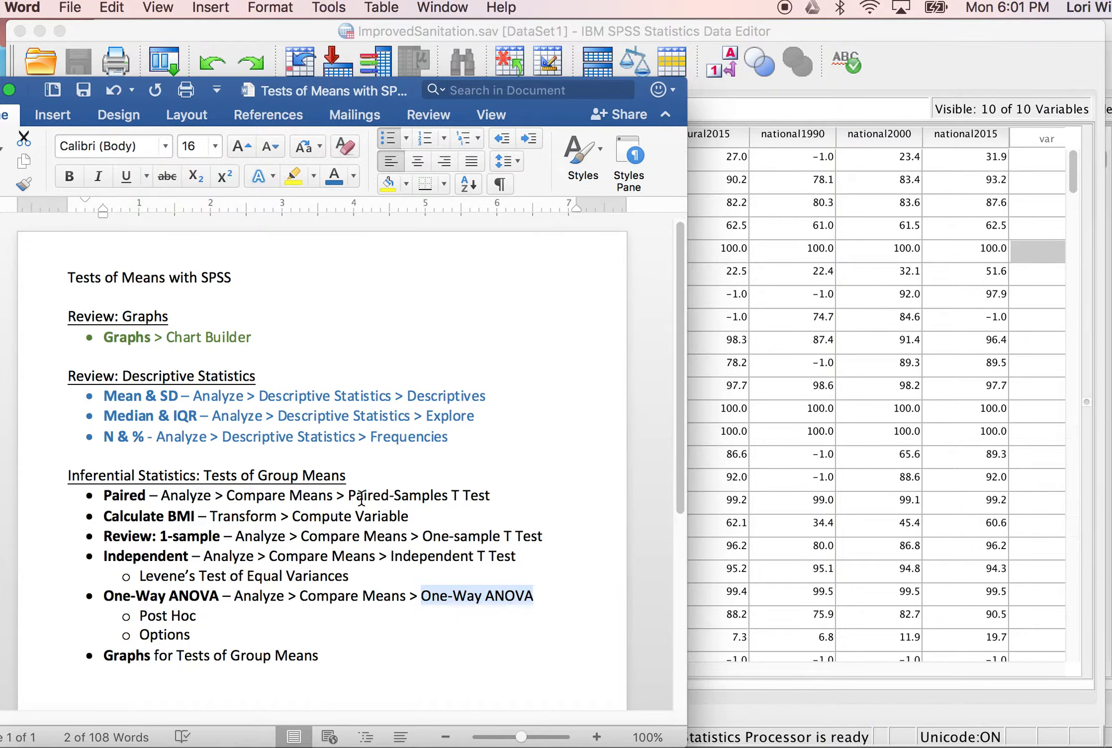
- Highlight Paired-Samples T Test in the outline, switch to SPSS and examine the national1990 and national2015 columns in ImprovedSanitation.sav
{"action": "left_click_drag", "start_coordinate": [349, 496], "coordinate": [481, 495]}
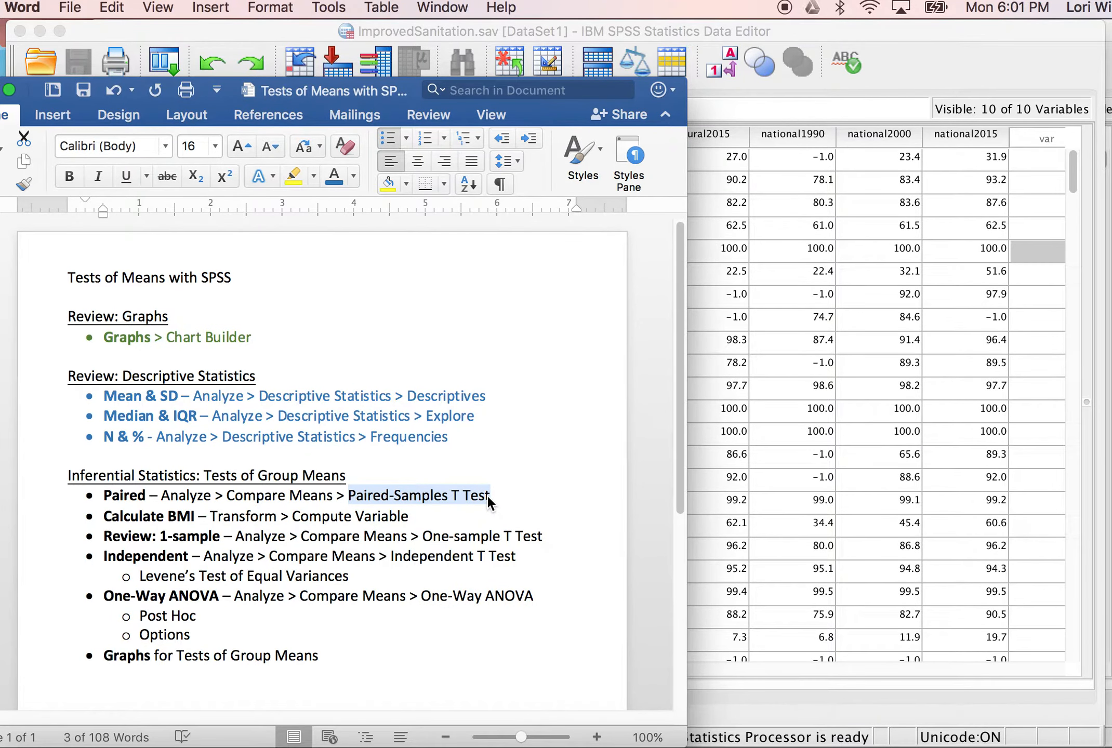
{"action": "left_click", "coordinate": [937, 58]}
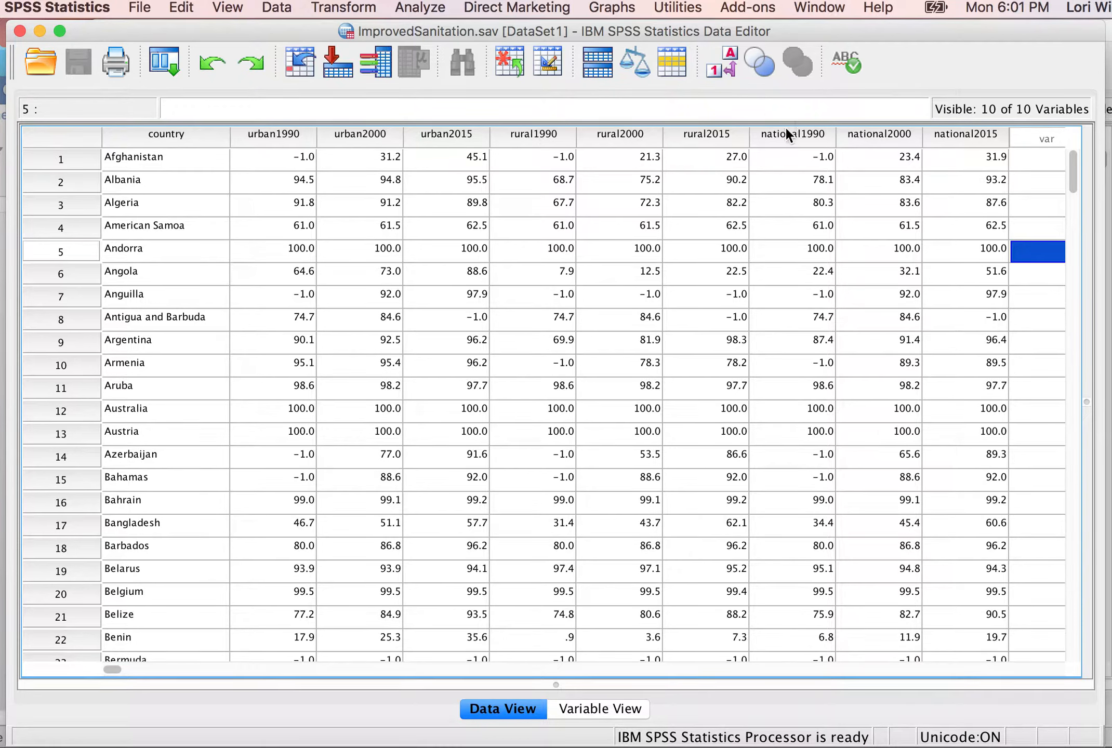
{"action": "mouse_move", "coordinate": [788, 132]}
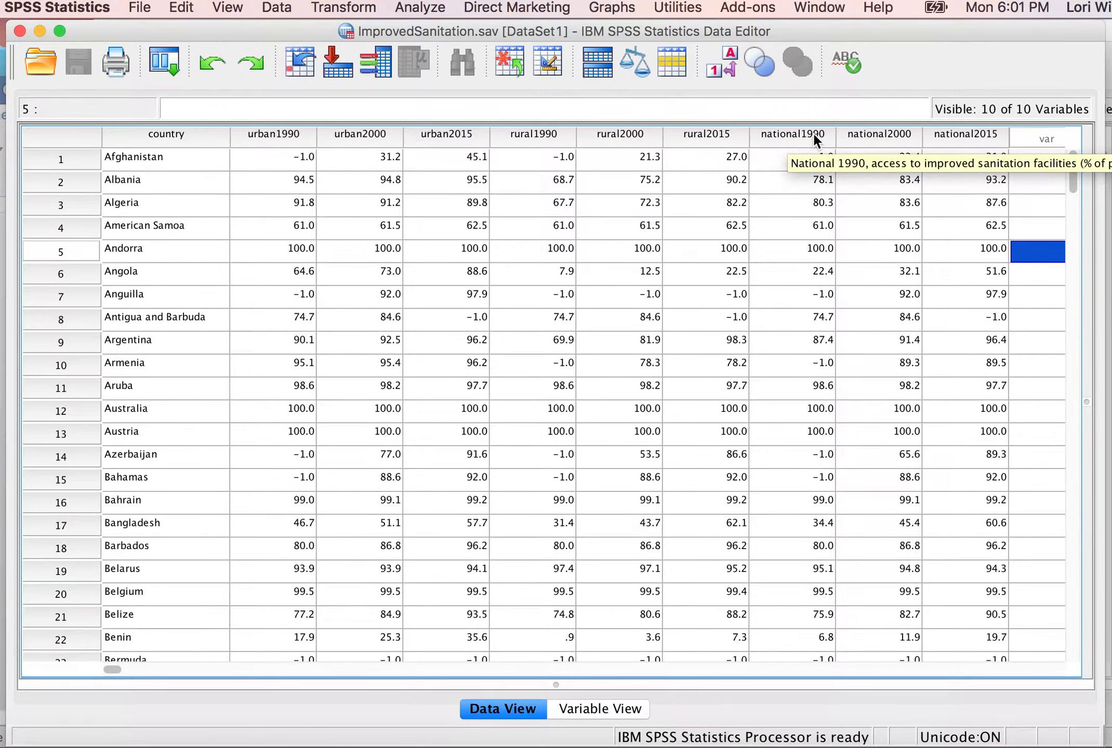
{"action": "mouse_move", "coordinate": [994, 136]}
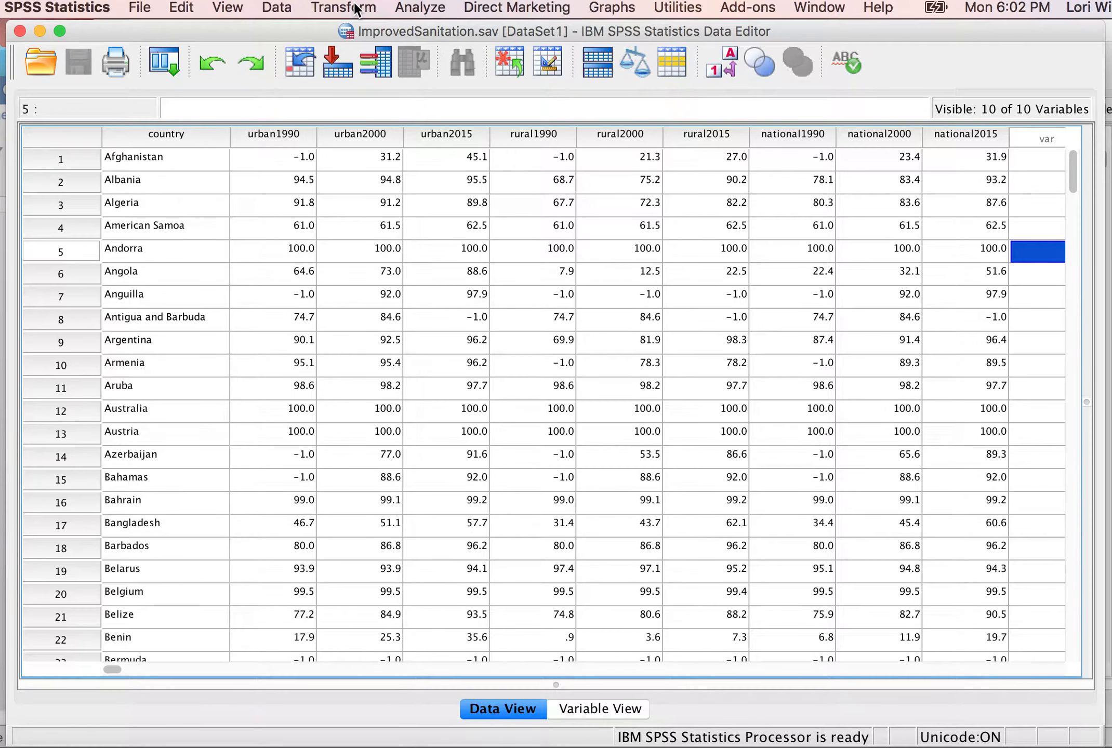
- Run a Paired-Samples T Test with national2015 as Variable1 and national1990 as Variable2 of pair 1
{"action": "left_click", "coordinate": [429, 9]}
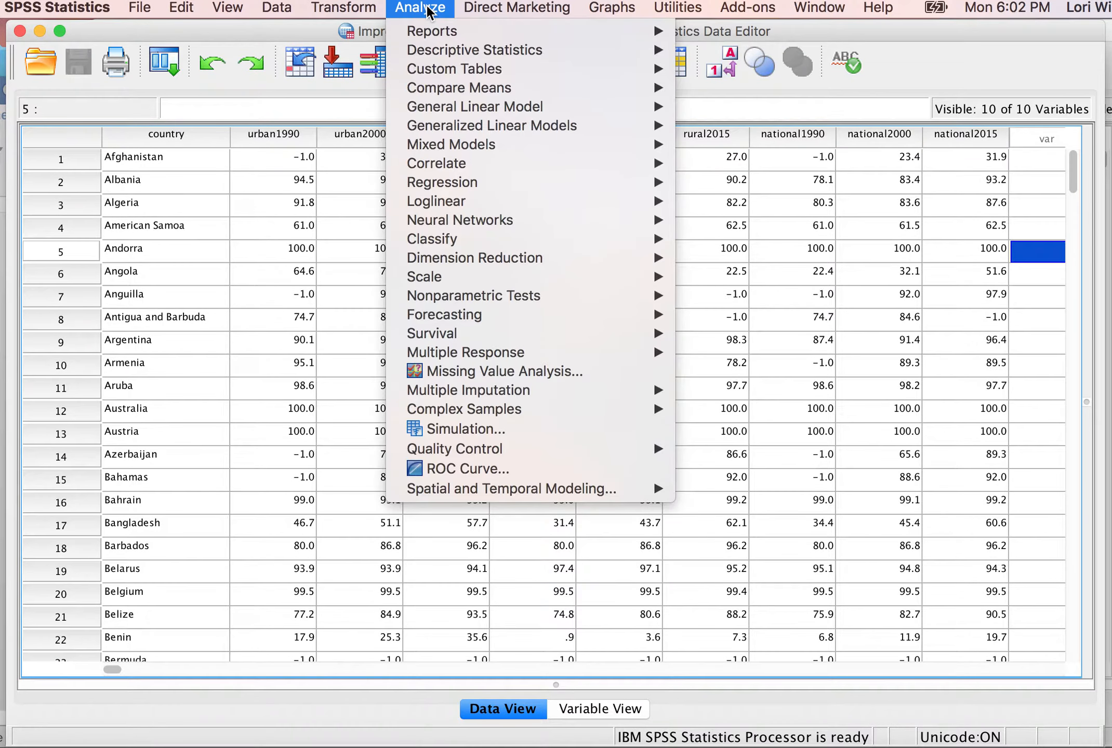
{"action": "mouse_move", "coordinate": [628, 93]}
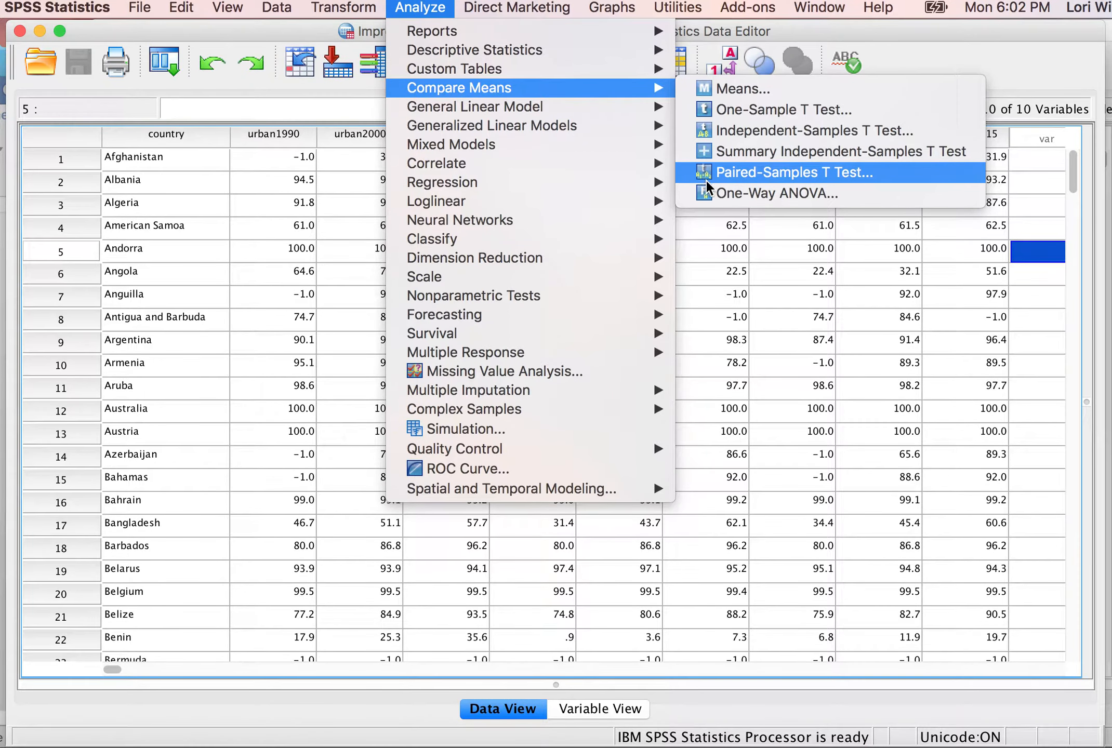
{"action": "left_click", "coordinate": [752, 177]}
{"action": "left_click_drag", "start_coordinate": [349, 30], "coordinate": [401, 31]}
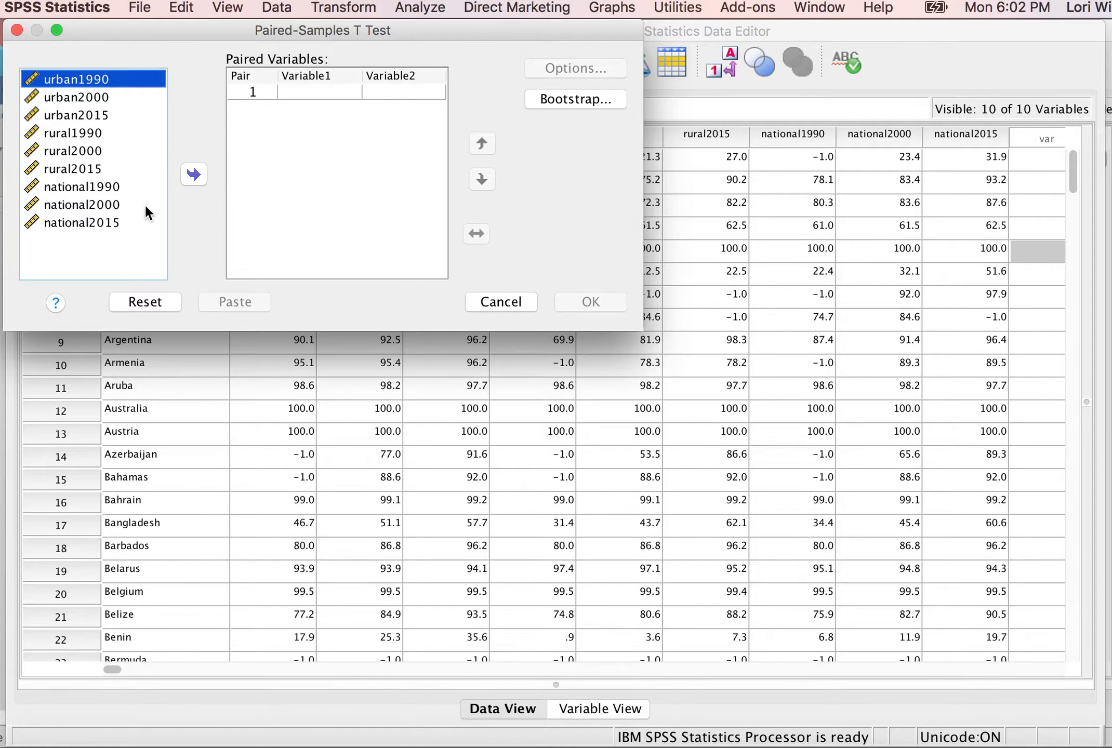
{"action": "left_click", "coordinate": [71, 224]}
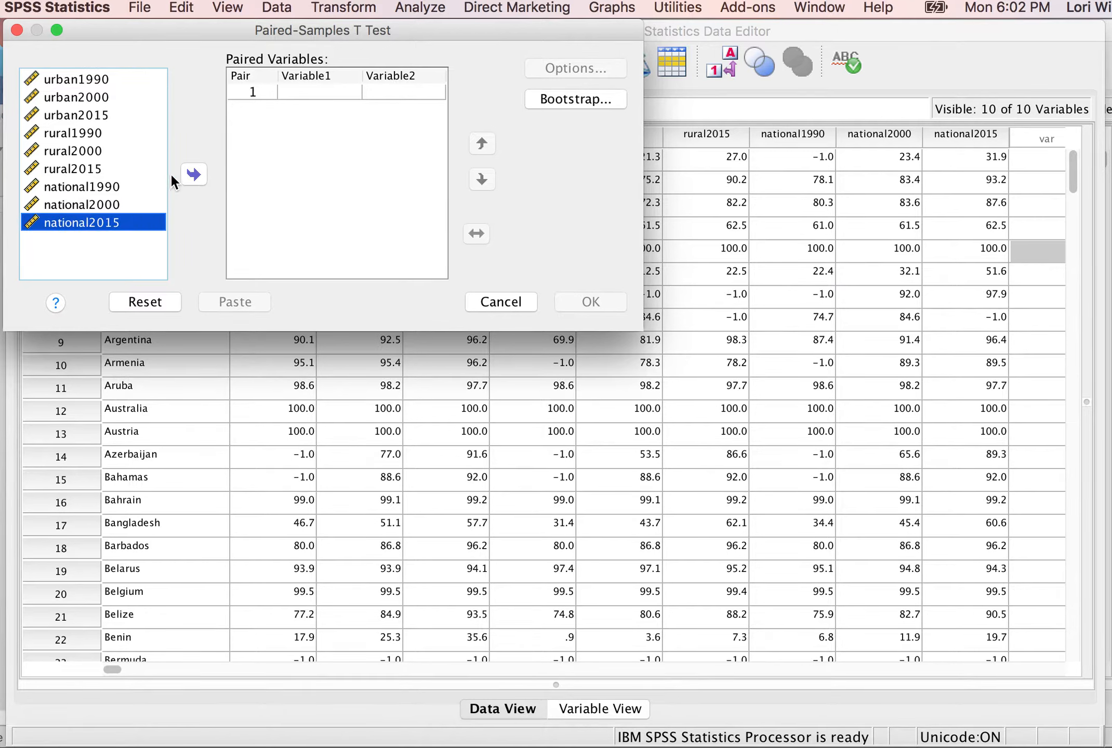
{"action": "left_click", "coordinate": [193, 175]}
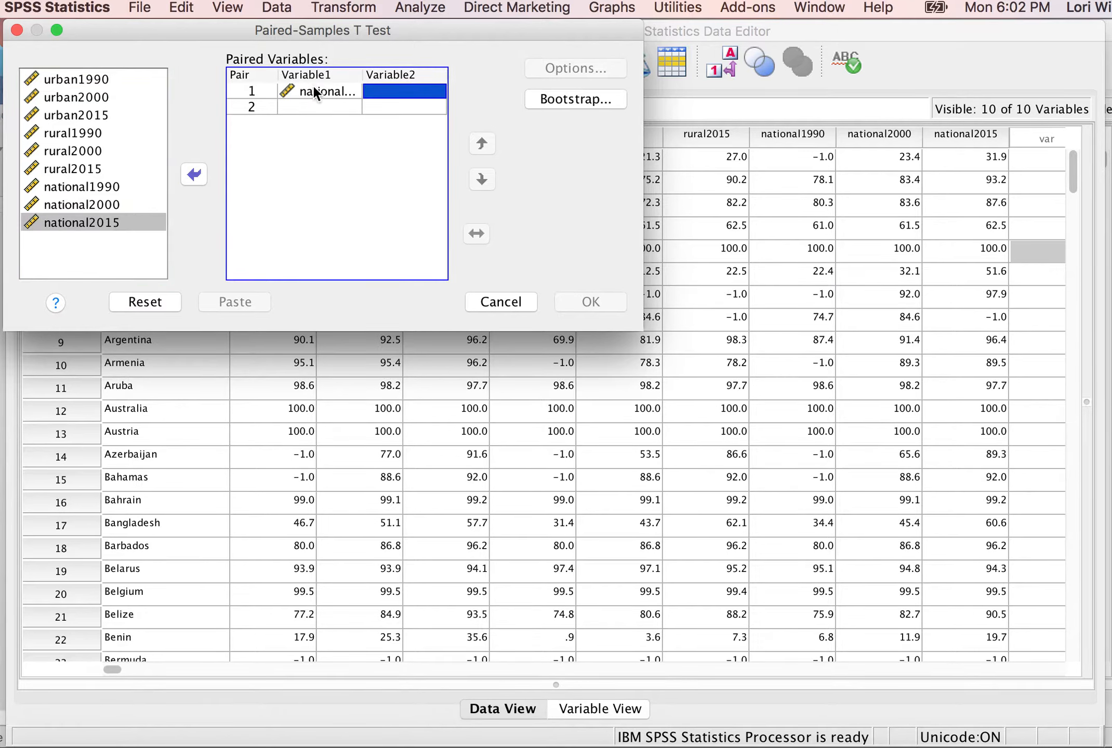
{"action": "left_click", "coordinate": [85, 187]}
{"action": "left_click", "coordinate": [196, 172]}
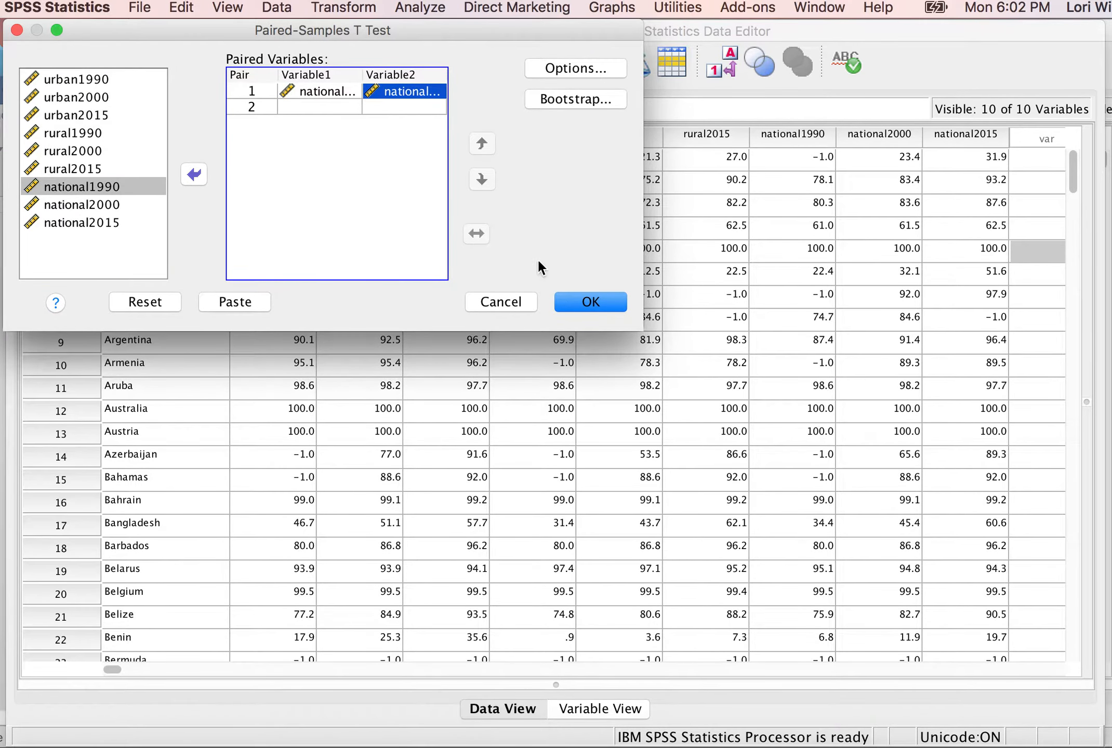
{"action": "left_click", "coordinate": [579, 299]}
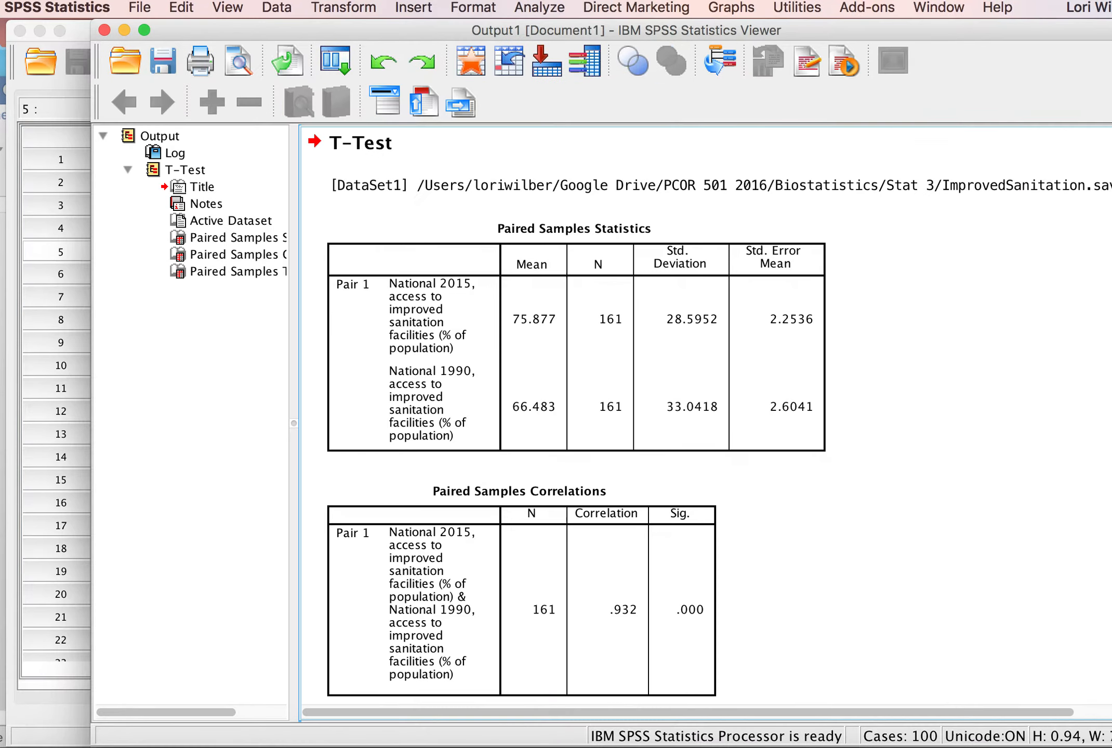
- Examine the Paired Samples Statistics, Correlations and Test tables, including the mean difference, confidence interval, t, df and two-tailed significance
{"action": "left_click", "coordinate": [435, 286]}
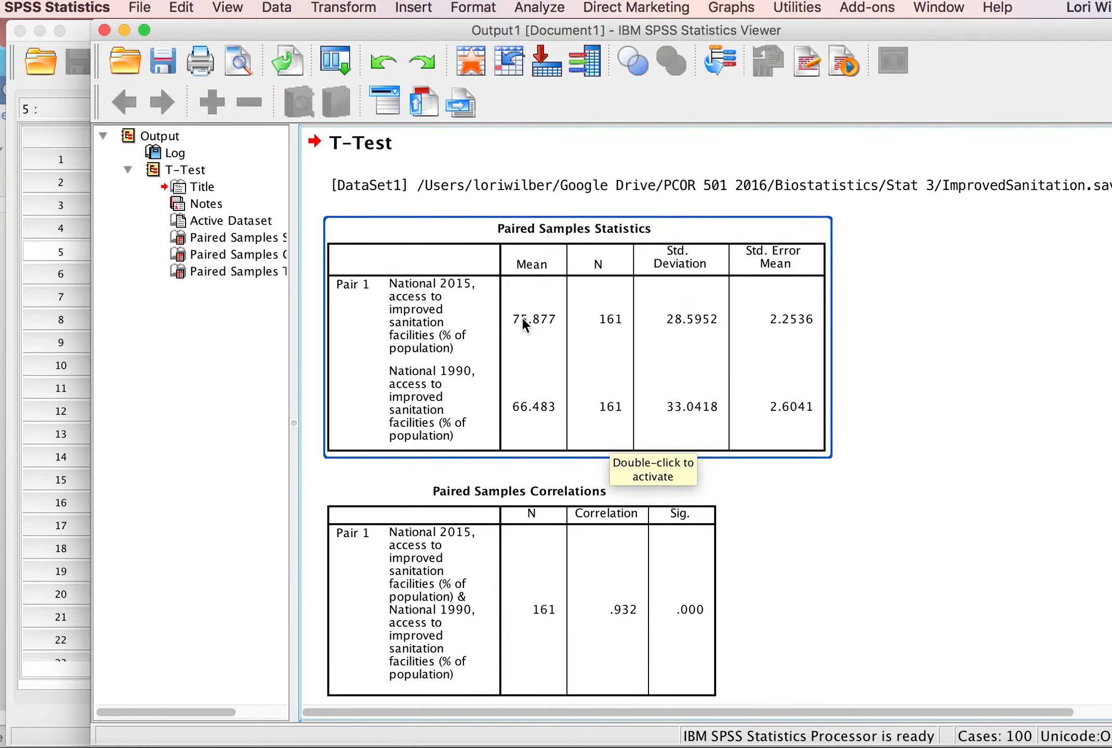
{"action": "scroll", "coordinate": [521, 318], "scroll_direction": "down", "scroll_amount": 3}
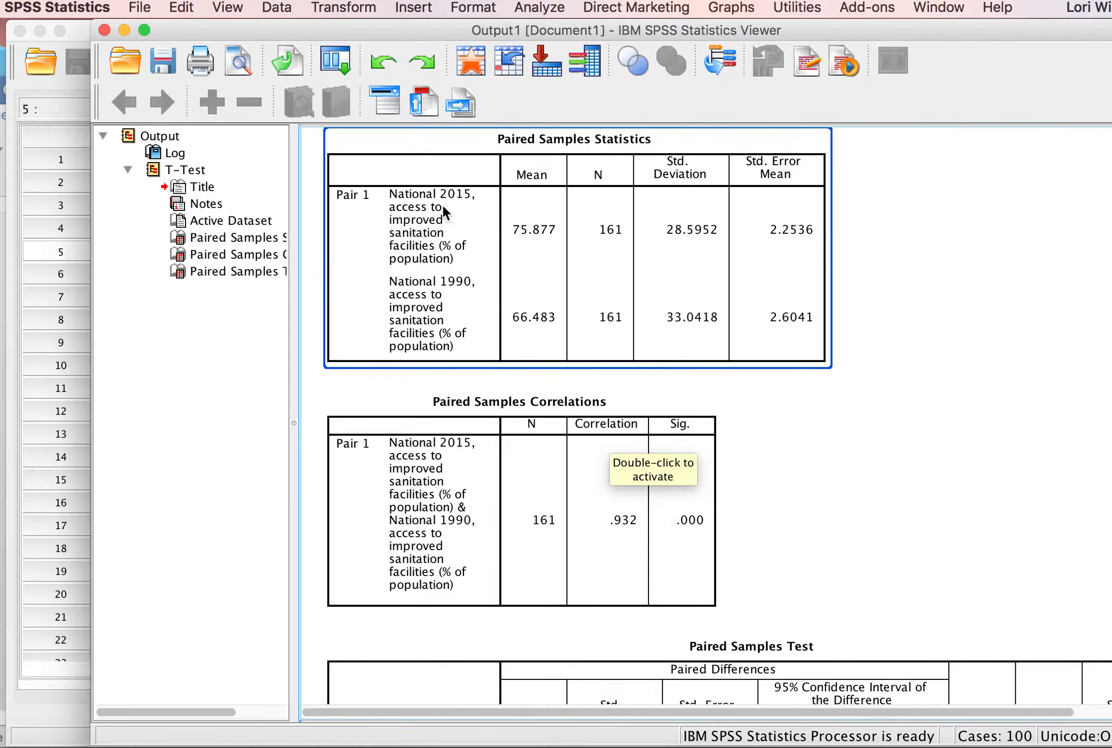
{"action": "scroll", "coordinate": [441, 222], "scroll_direction": "down", "scroll_amount": 6}
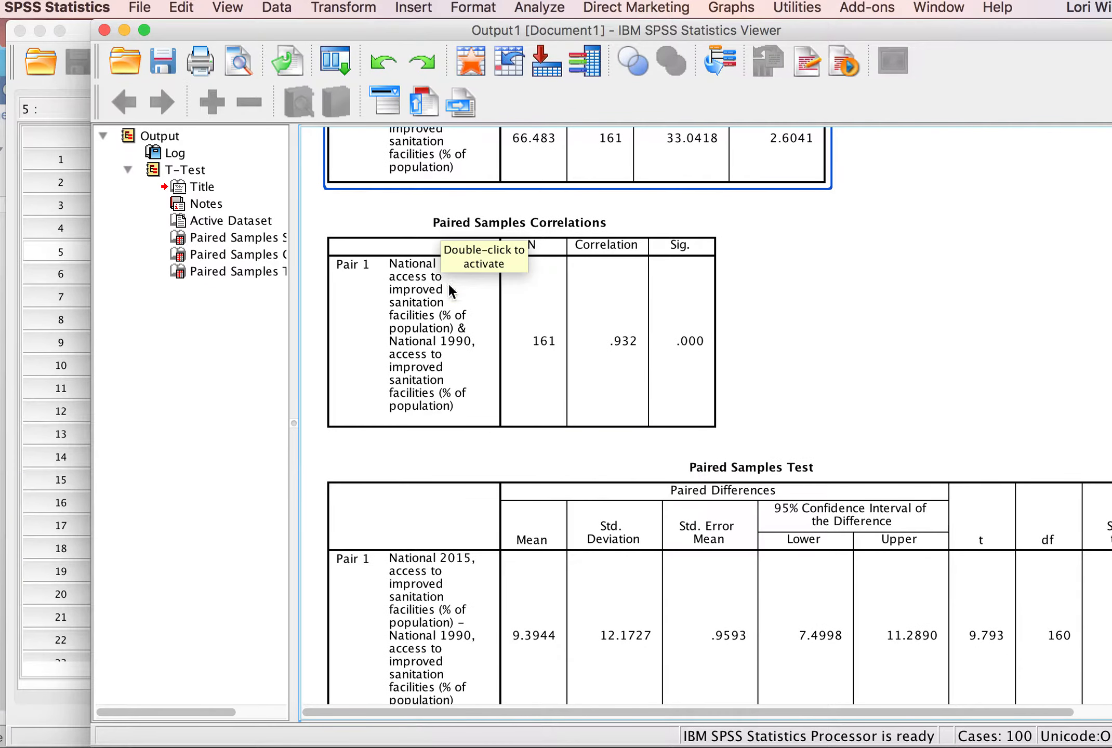
{"action": "left_click", "coordinate": [540, 684]}
{"action": "scroll", "coordinate": [537, 665], "scroll_direction": "down", "scroll_amount": 2}
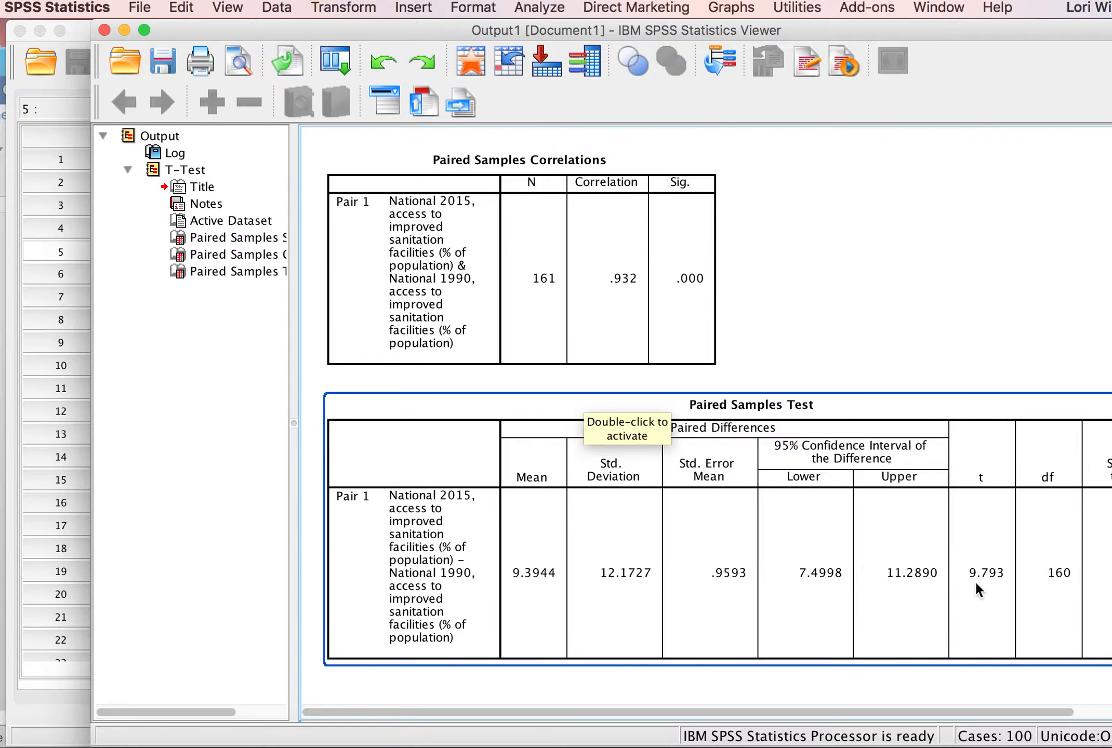
{"action": "scroll", "coordinate": [975, 580], "scroll_direction": "right", "scroll_amount": 3}
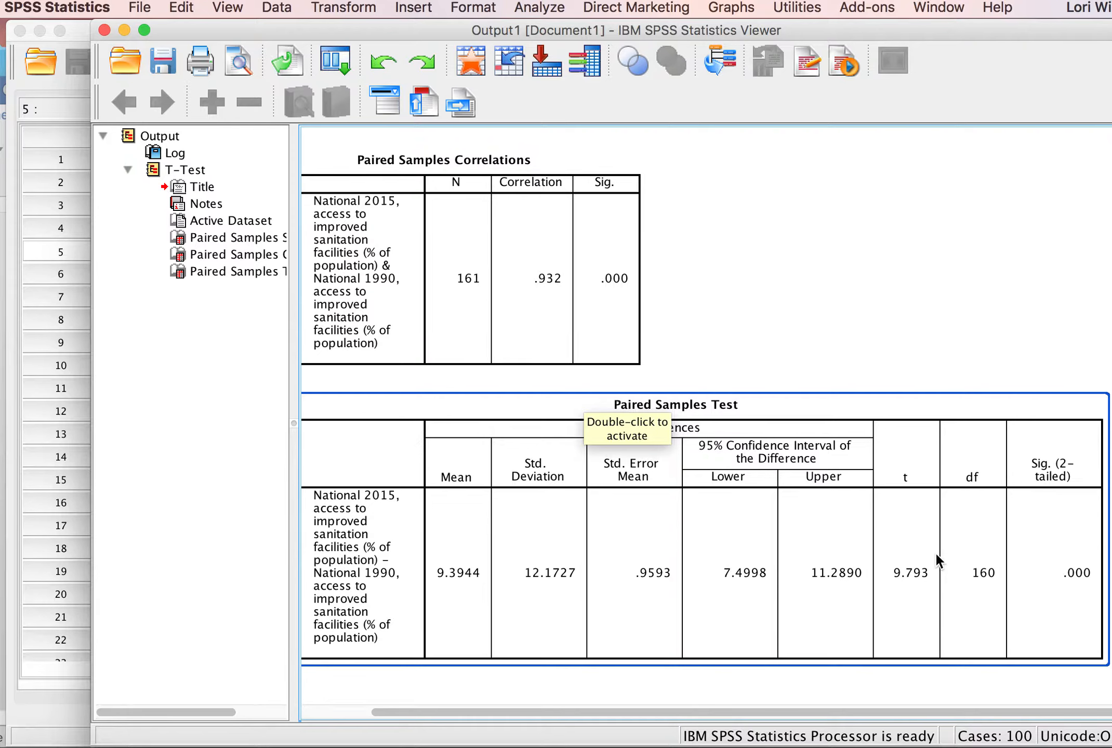
{"action": "left_click", "coordinate": [497, 260]}
{"action": "left_click", "coordinate": [973, 602]}
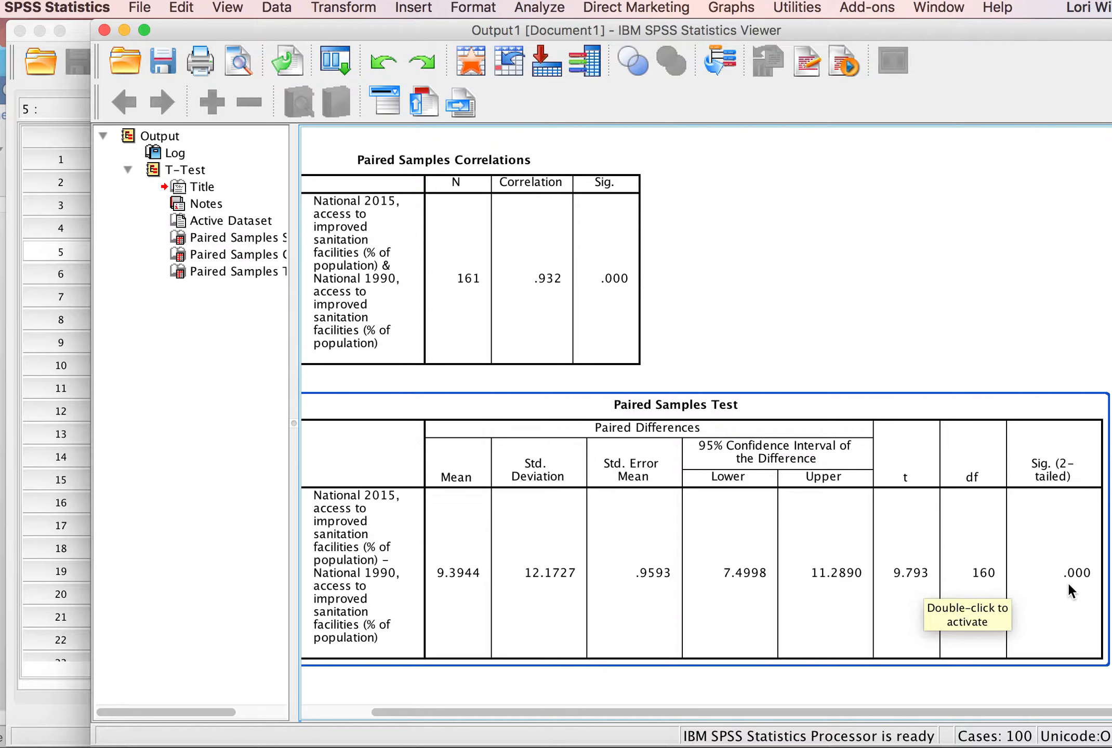
{"action": "scroll", "coordinate": [1045, 567], "scroll_direction": "left", "scroll_amount": 3}
{"action": "scroll", "coordinate": [740, 441], "scroll_direction": "up", "scroll_amount": 5}
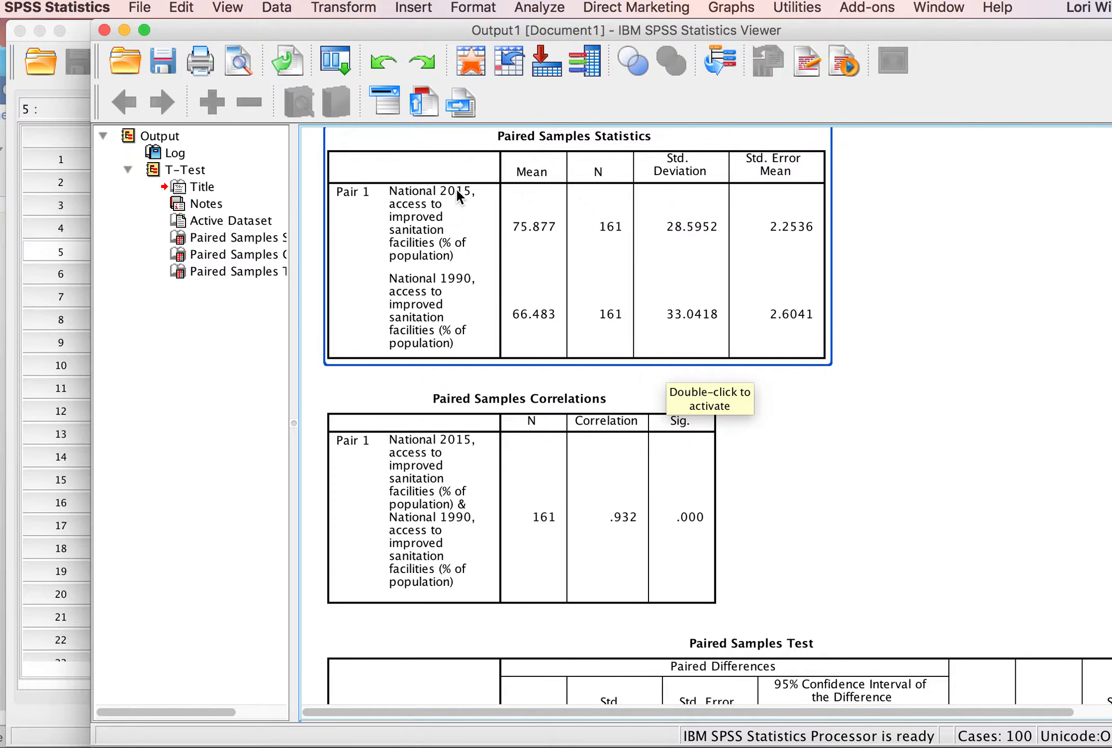
- Highlight "Calculate BMI" in the Word outline and switch to the YRBSwyoming2015.sav dataset in SPSS
{"action": "left_click", "coordinate": [1, 274]}
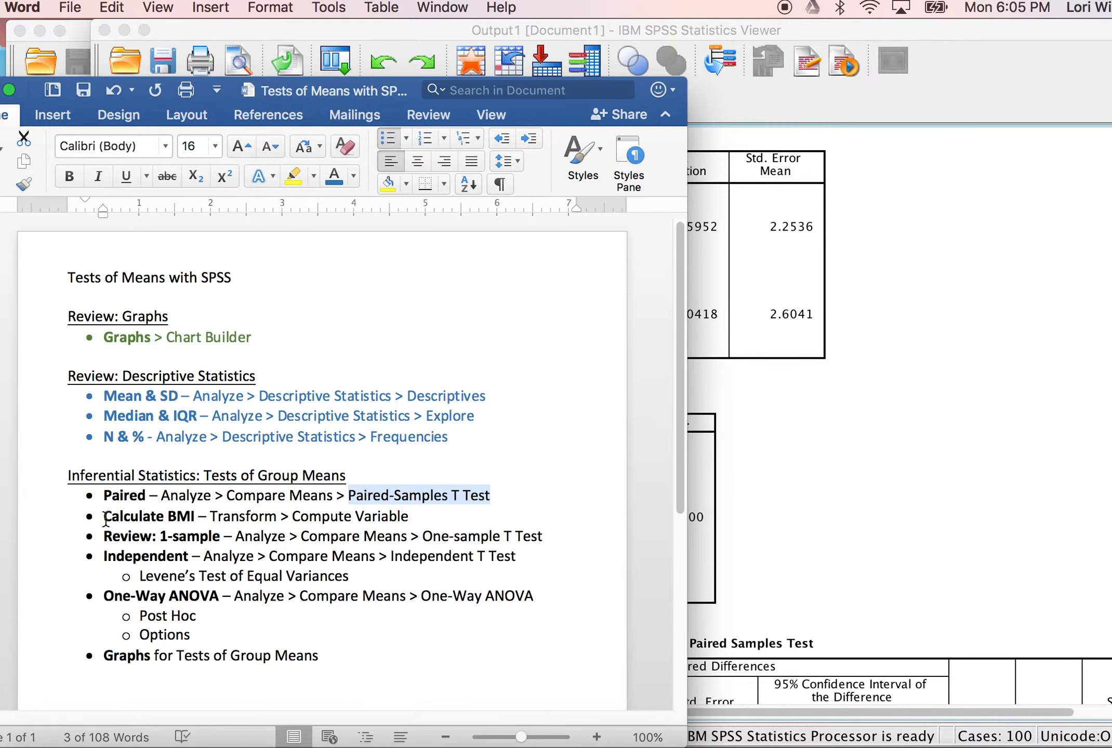
{"action": "left_click_drag", "start_coordinate": [106, 518], "coordinate": [198, 515]}
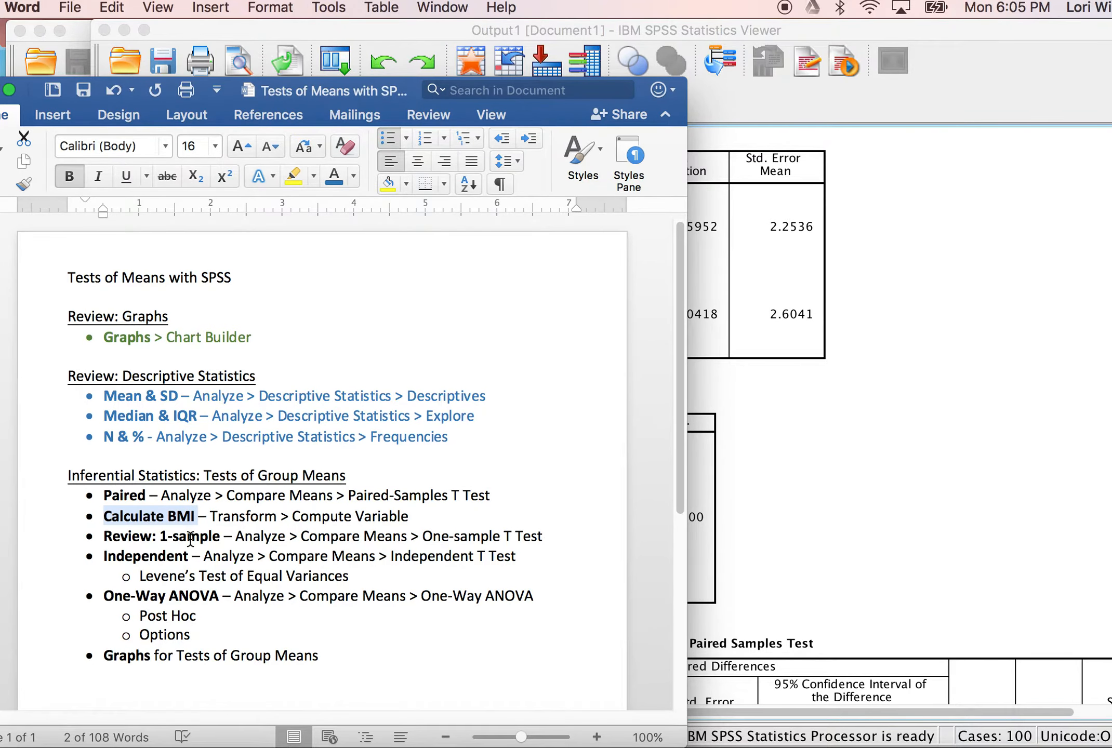
{"action": "key", "text": "ctrl+Up"}
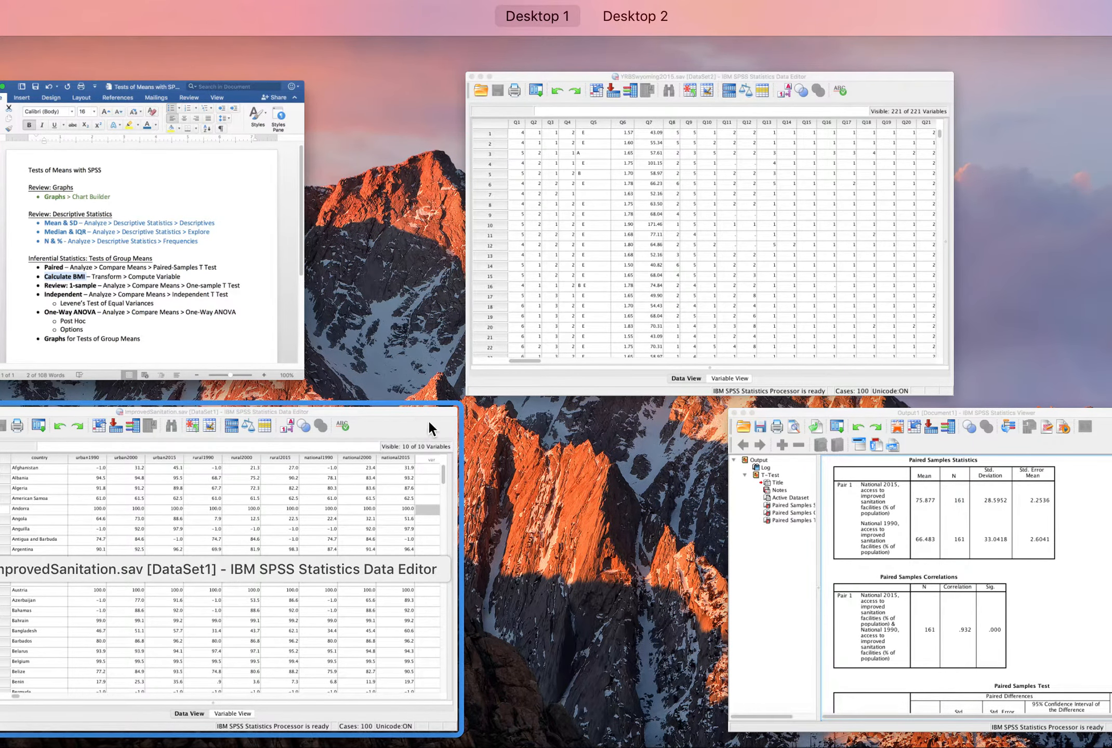
{"action": "left_click", "coordinate": [666, 231]}
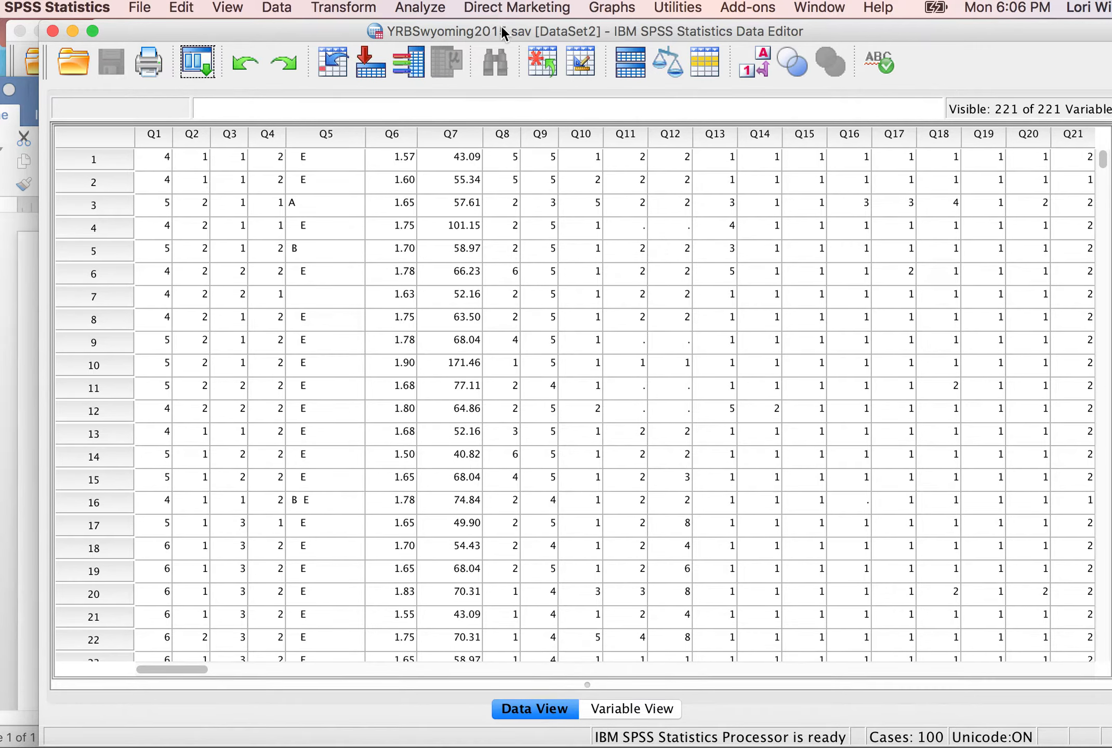
- Show the variable definitions with the Label column widened to fit the question text, and check the value labels of Q2 (What is your sex)
{"action": "left_click", "coordinate": [634, 707]}
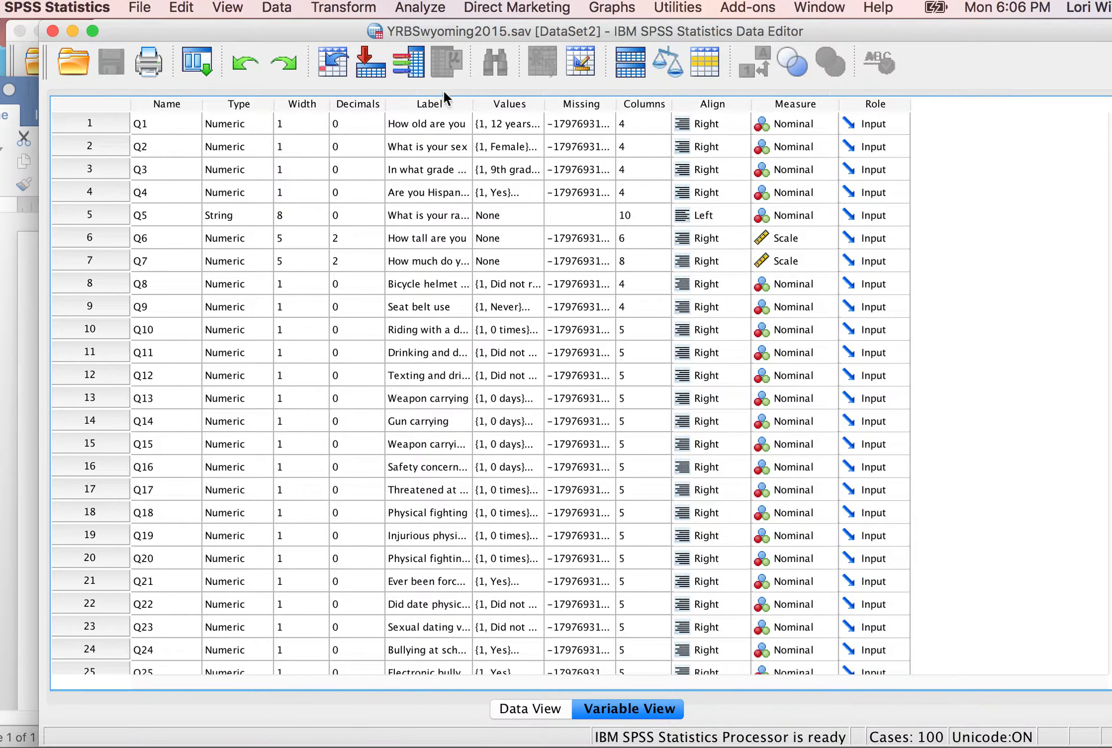
{"action": "left_click_drag", "start_coordinate": [472, 104], "coordinate": [571, 99]}
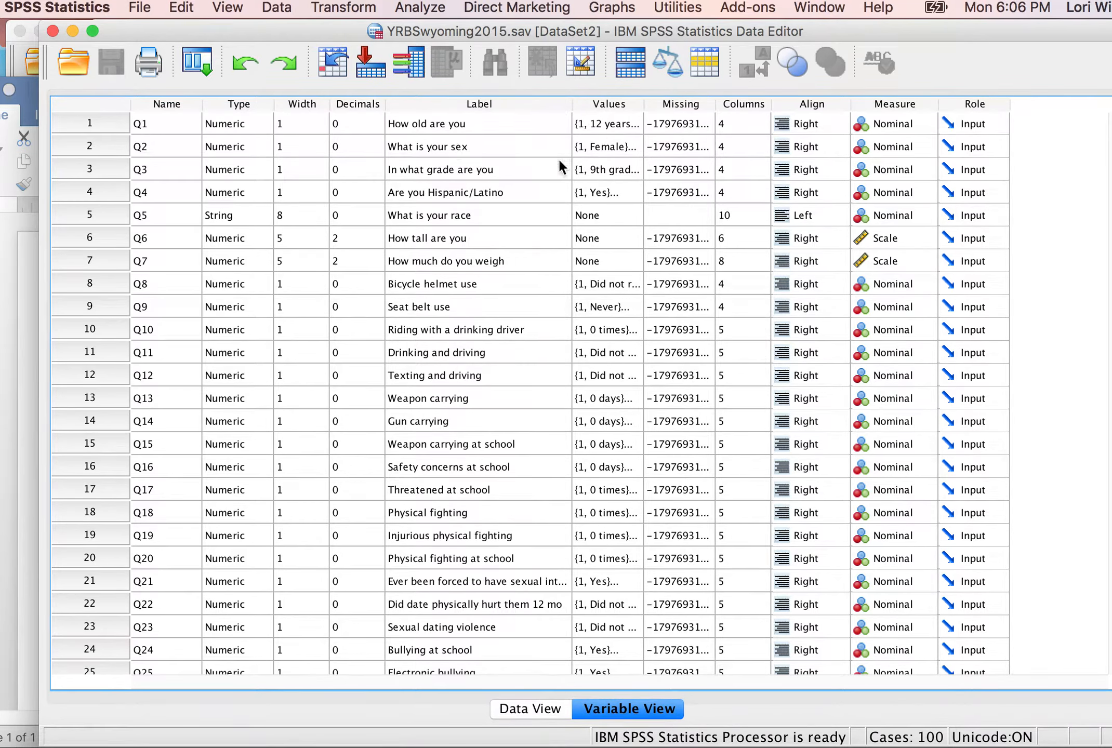
{"action": "left_click", "coordinate": [636, 147]}
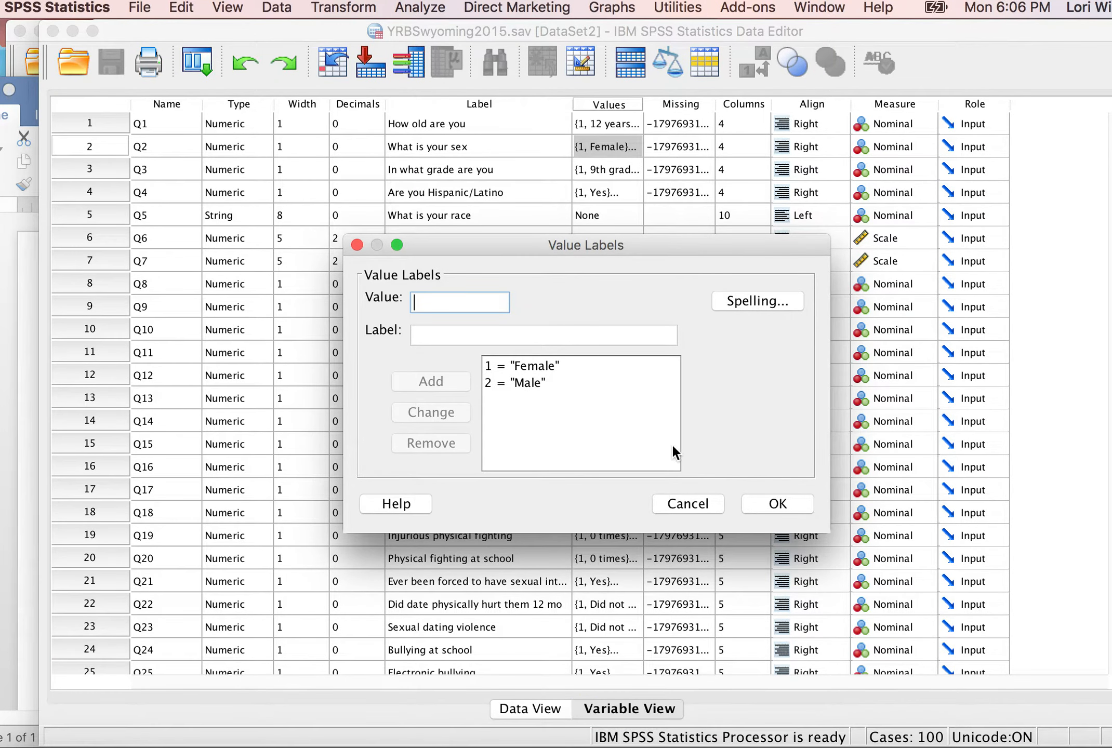
{"action": "left_click", "coordinate": [778, 504]}
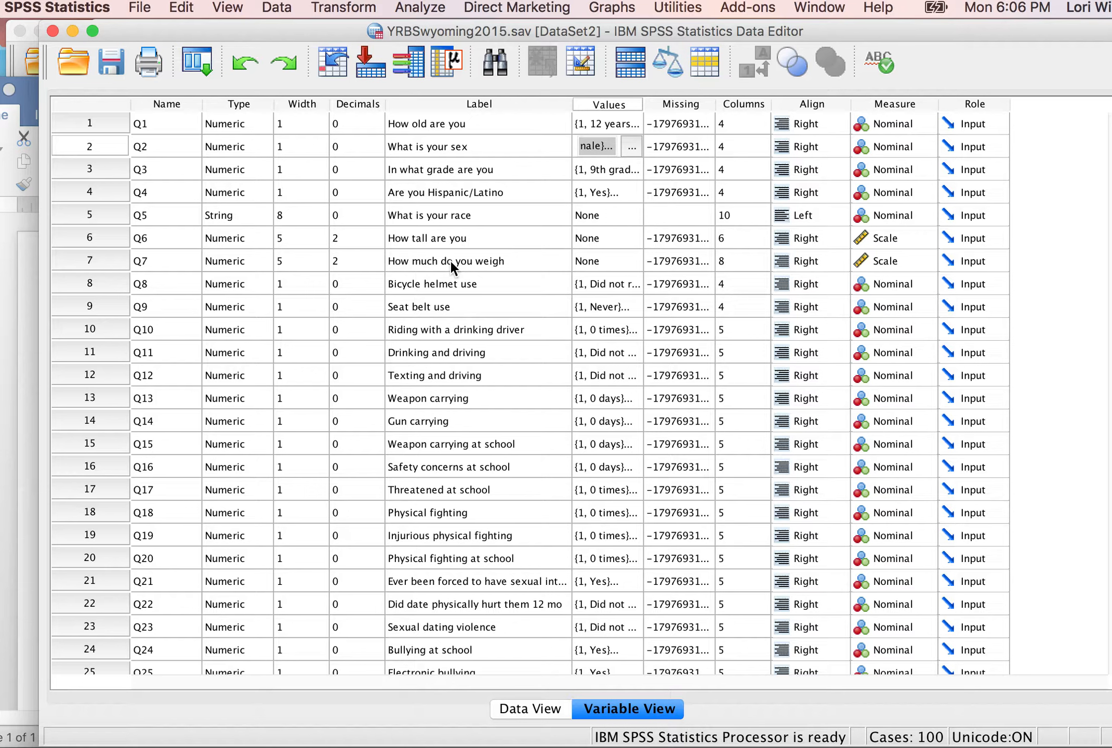
- Look through the variable list and check all the value labels of Q77 (Soda drinking)
{"action": "scroll", "coordinate": [439, 342], "scroll_direction": "down", "scroll_amount": 5}
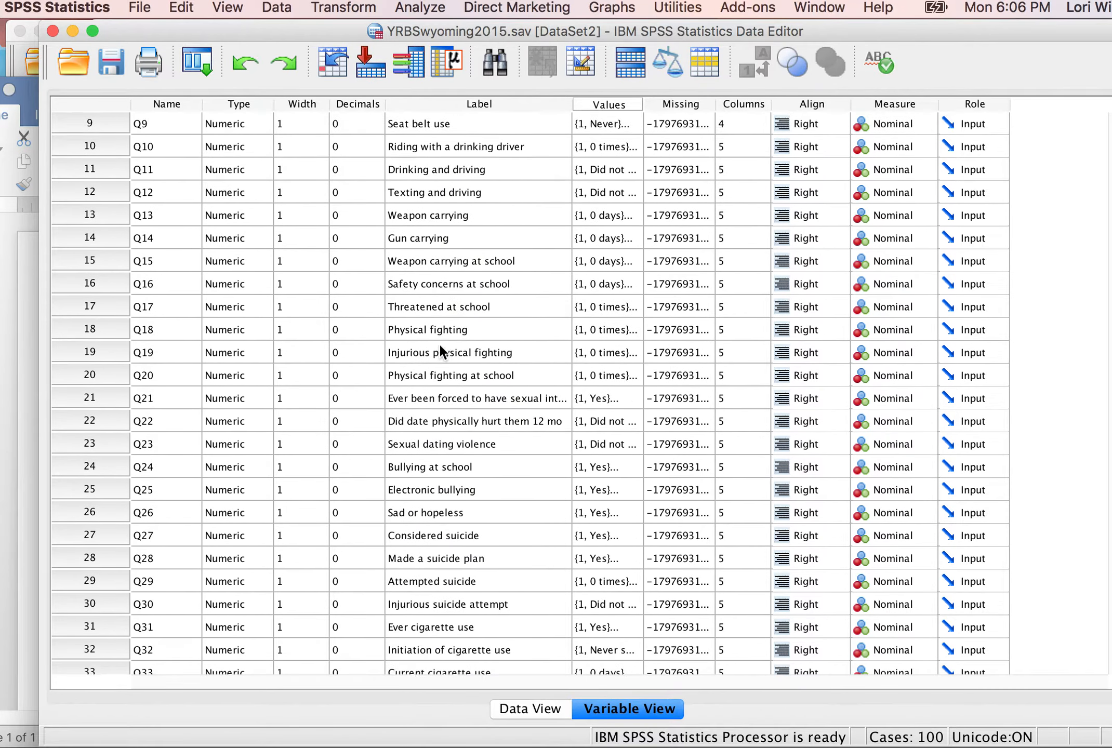
{"action": "scroll", "coordinate": [435, 348], "scroll_direction": "down", "scroll_amount": 20}
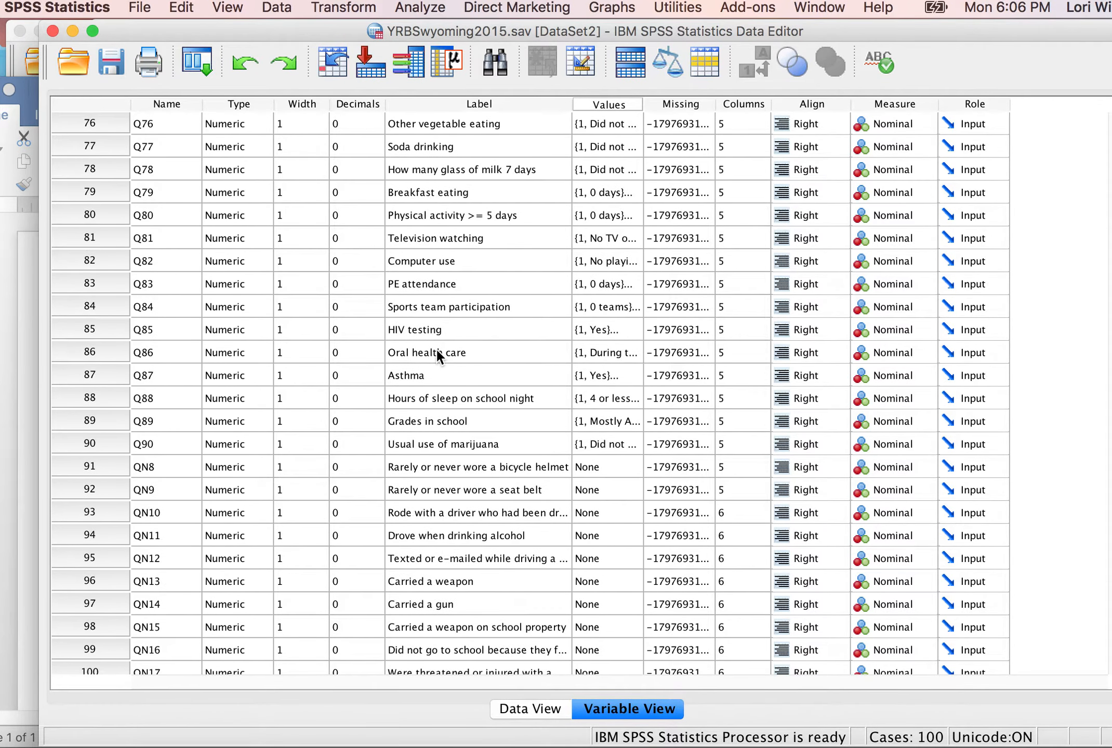
{"action": "scroll", "coordinate": [436, 356], "scroll_direction": "up", "scroll_amount": 1}
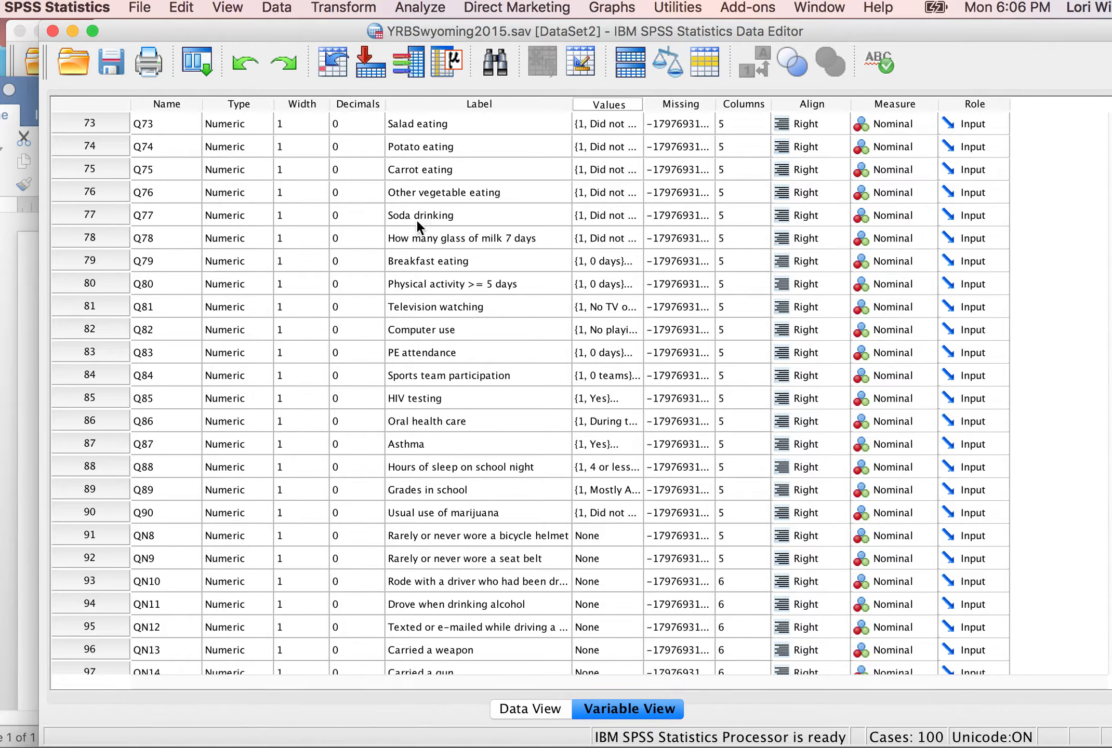
{"action": "left_click", "coordinate": [633, 214]}
{"action": "left_click", "coordinate": [634, 214]}
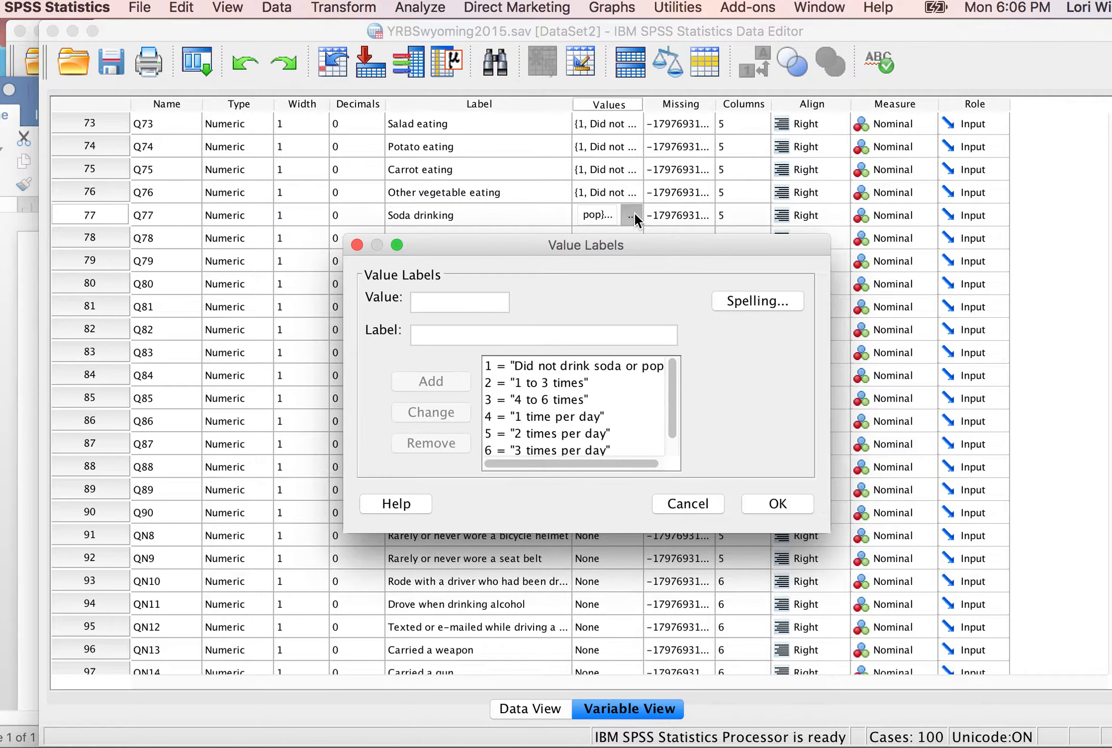
{"action": "left_click", "coordinate": [551, 366]}
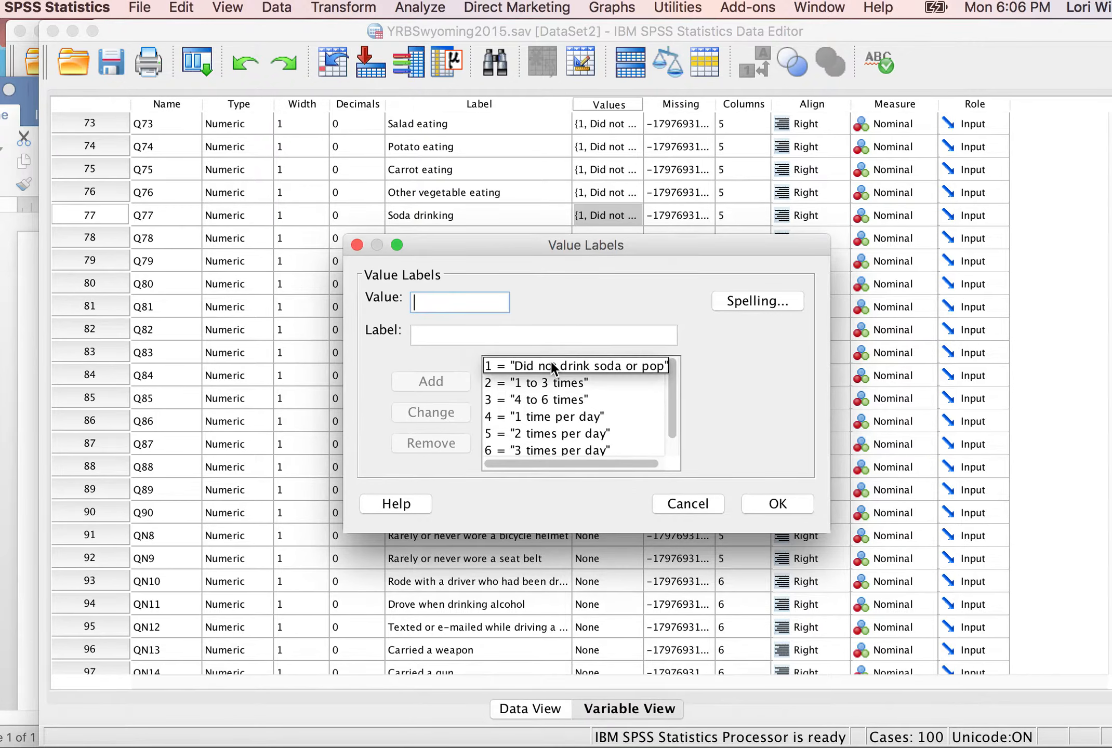
{"action": "left_click", "coordinate": [560, 383]}
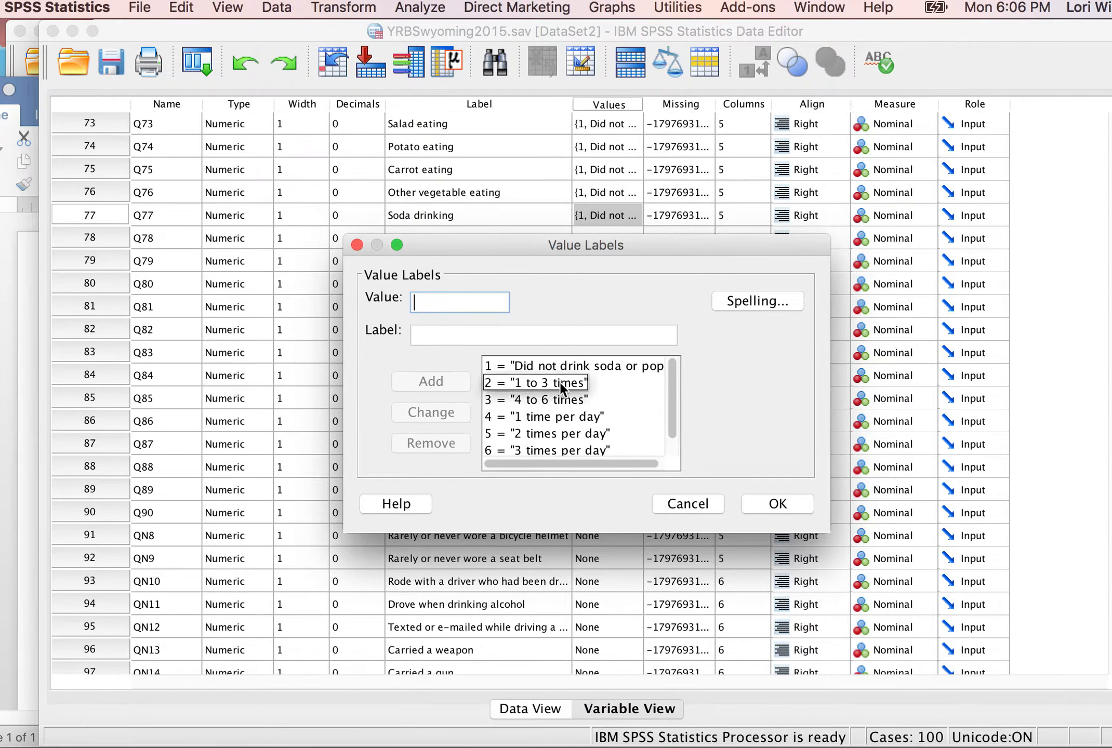
{"action": "left_click", "coordinate": [558, 398]}
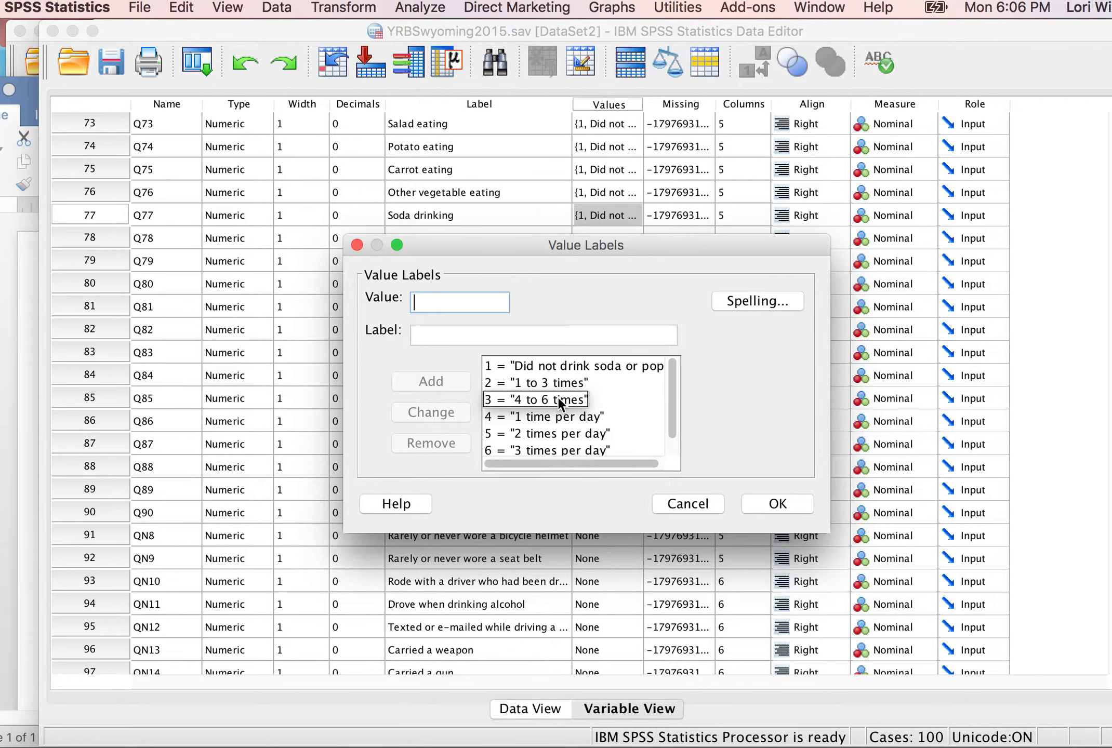
{"action": "left_click", "coordinate": [563, 418]}
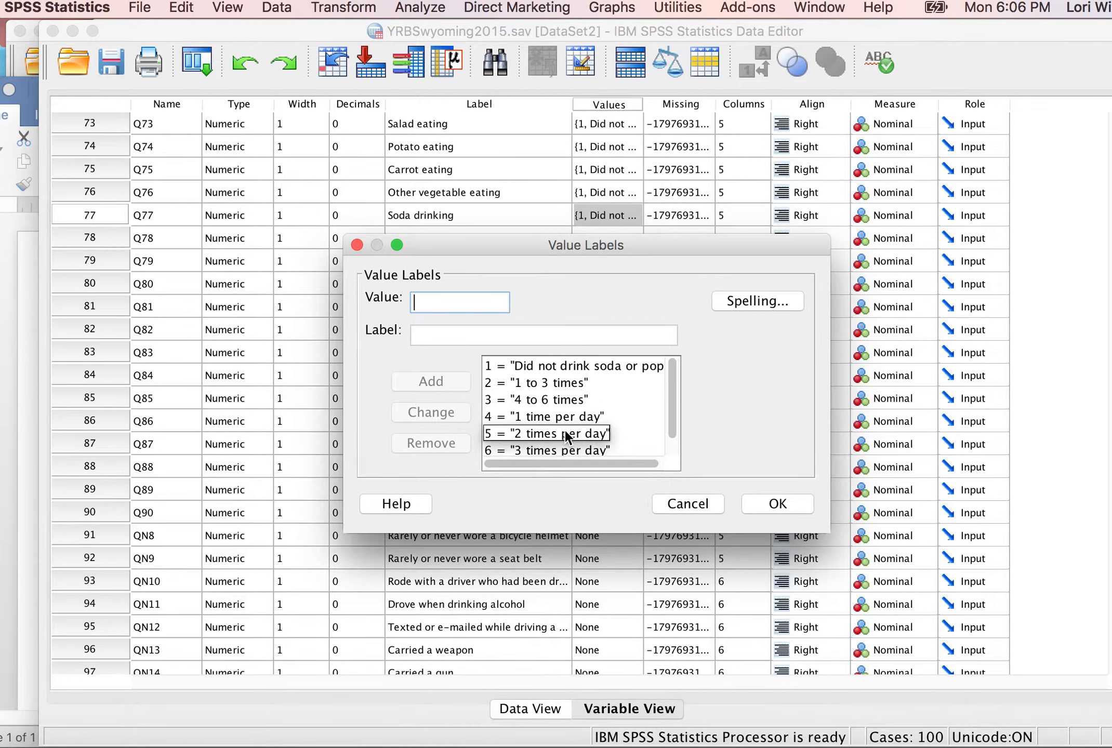
{"action": "left_click_drag", "start_coordinate": [675, 407], "coordinate": [672, 451]}
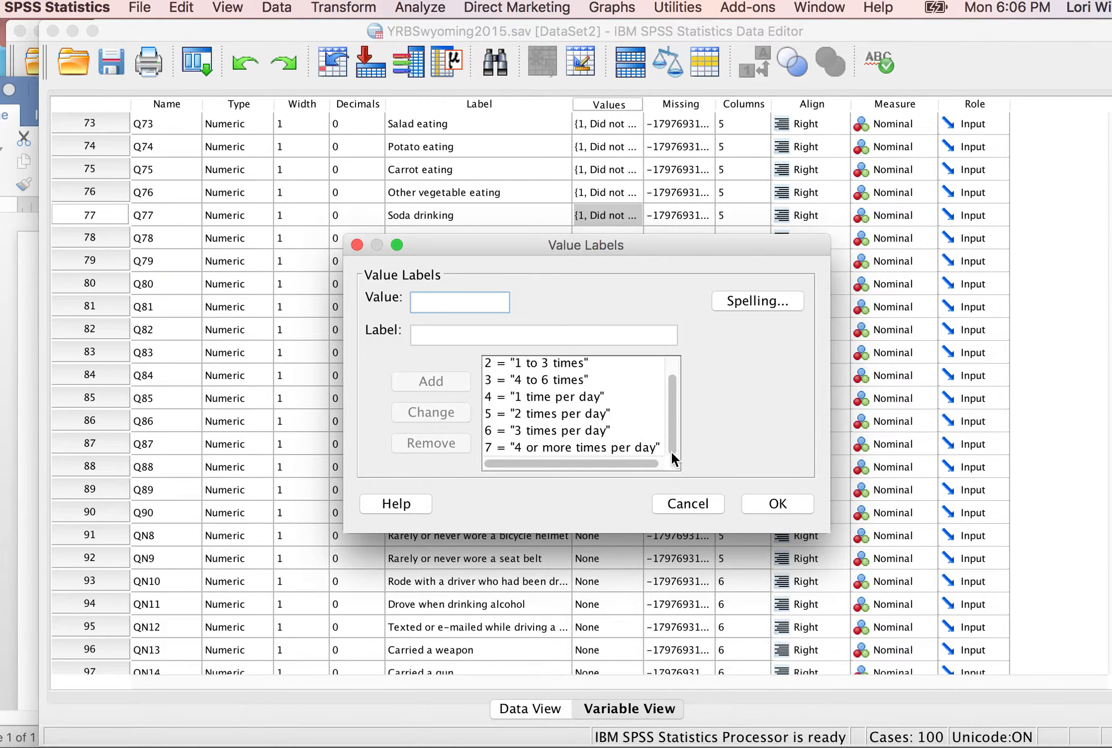
{"action": "left_click", "coordinate": [763, 504]}
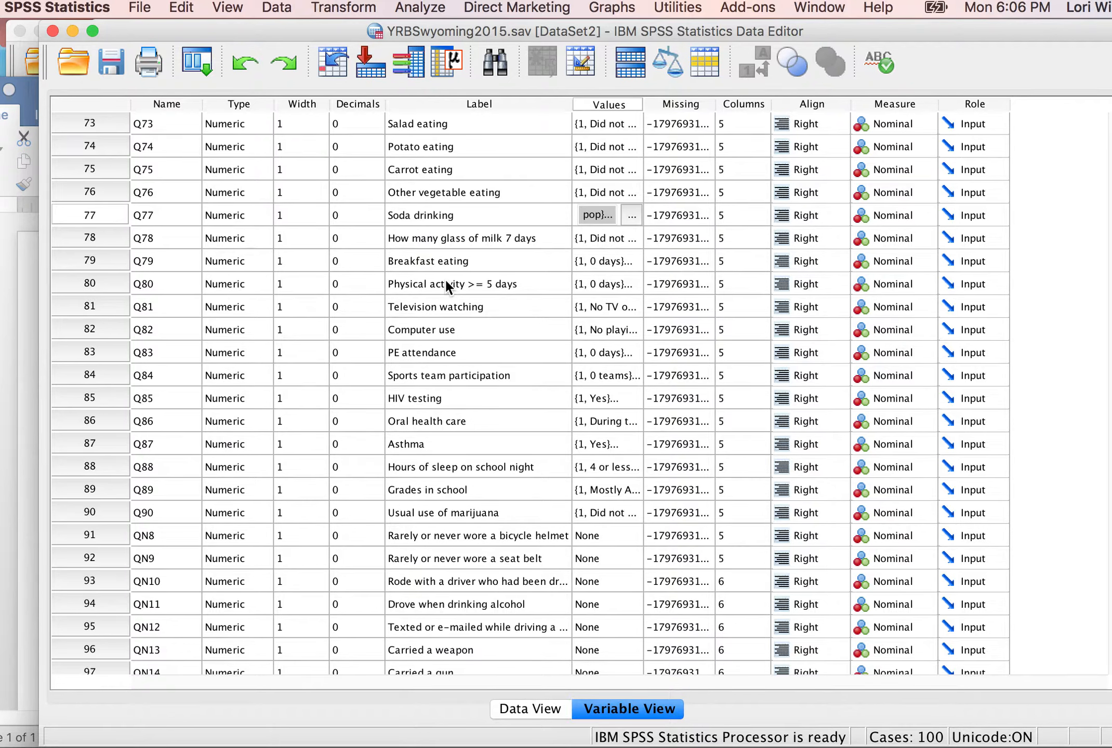
- Locate the height and weight questions, Q6 (How tall are you) and Q7 (How much do you weigh), in the variable list
{"action": "scroll", "coordinate": [445, 281], "scroll_direction": "up", "scroll_amount": 20}
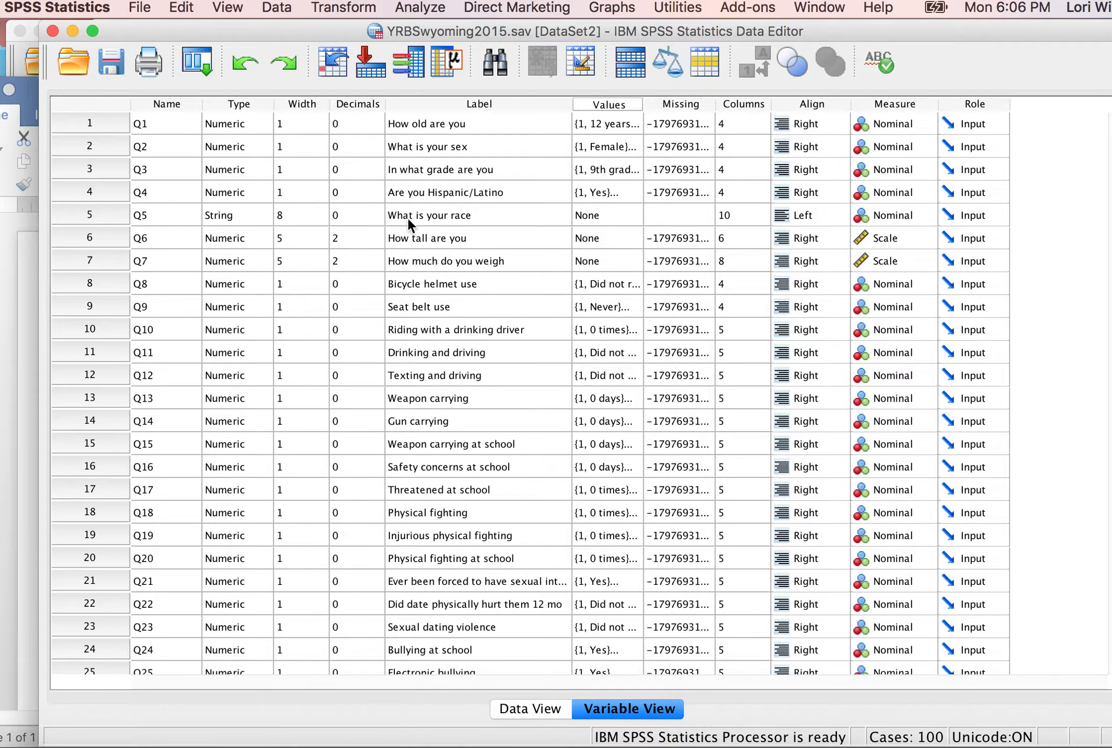
{"action": "left_click", "coordinate": [431, 239]}
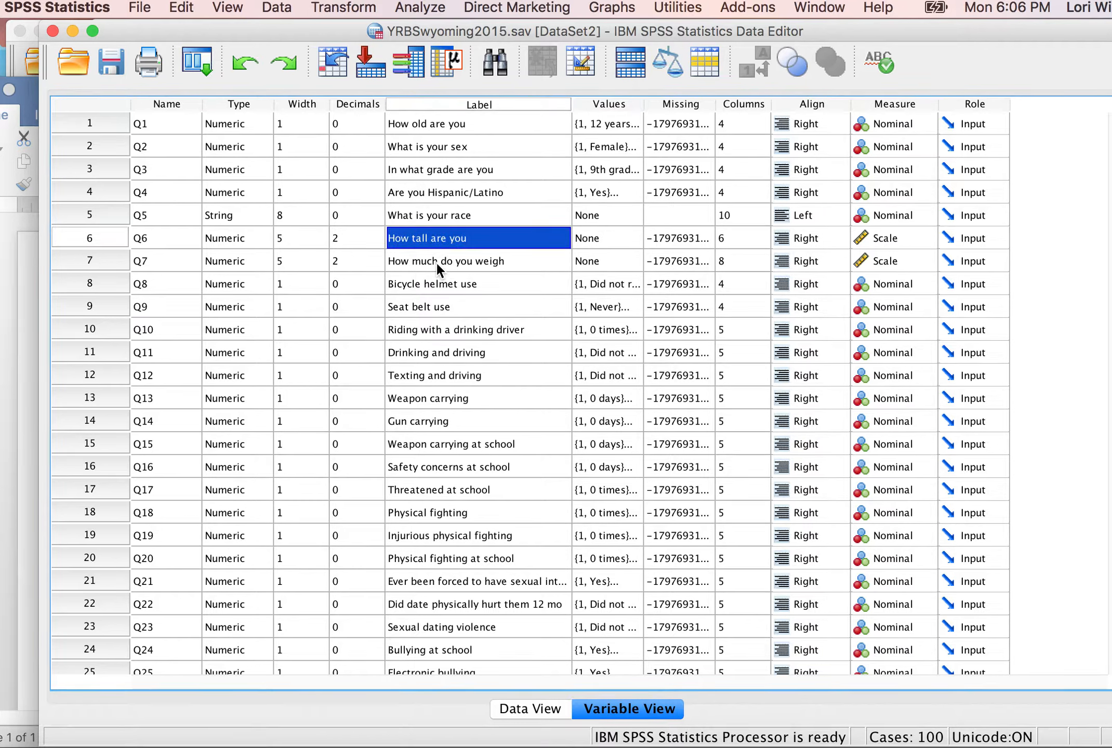
{"action": "left_click", "coordinate": [436, 261]}
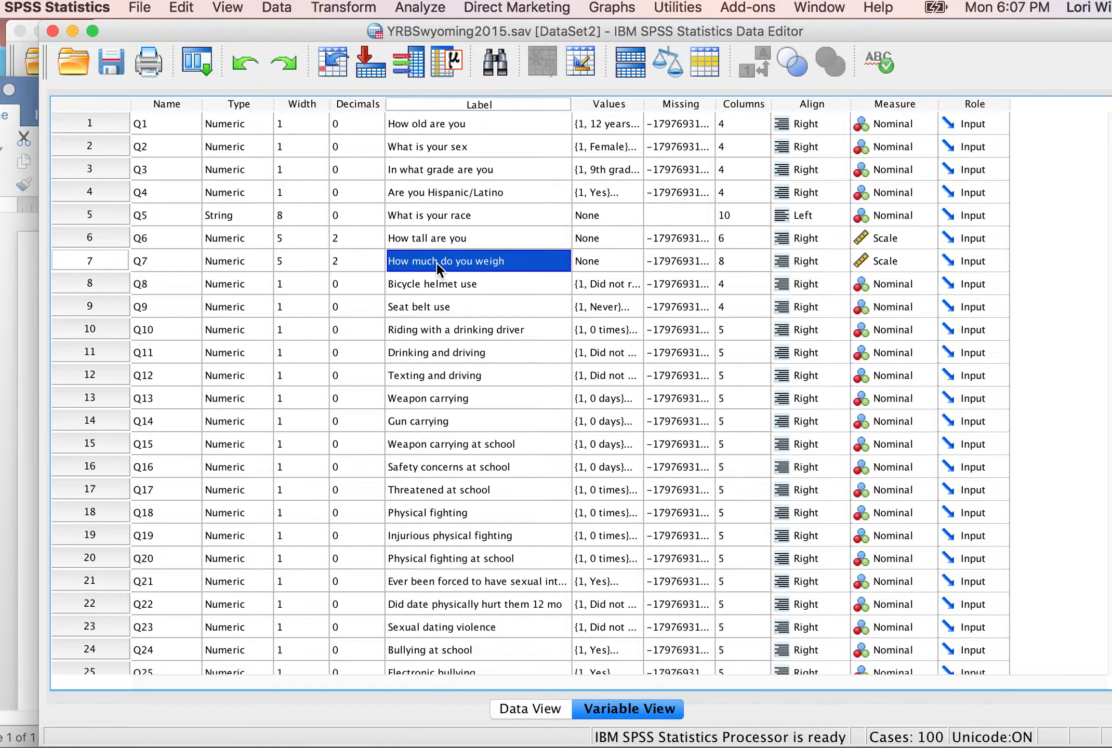
- Highlight "Transform > Compute" beside Calculate BMI in the Word outline, switch back to SPSS and show the case data
{"action": "left_click", "coordinate": [26, 448]}
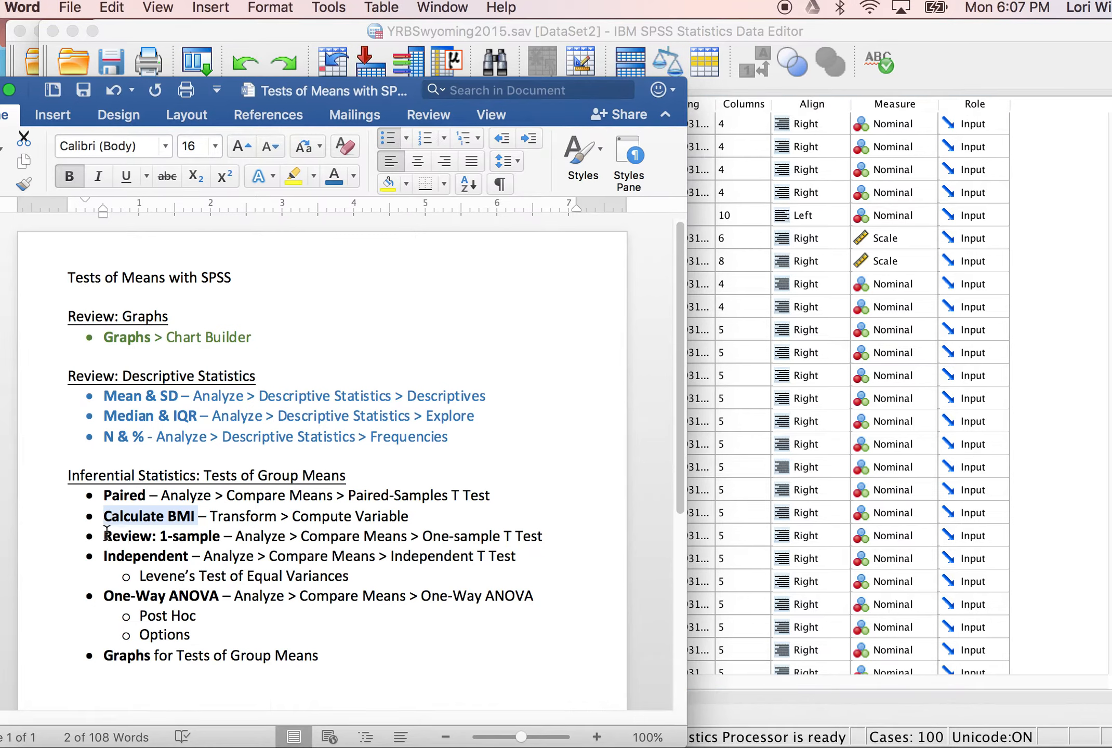
{"action": "left_click_drag", "start_coordinate": [210, 516], "coordinate": [324, 515]}
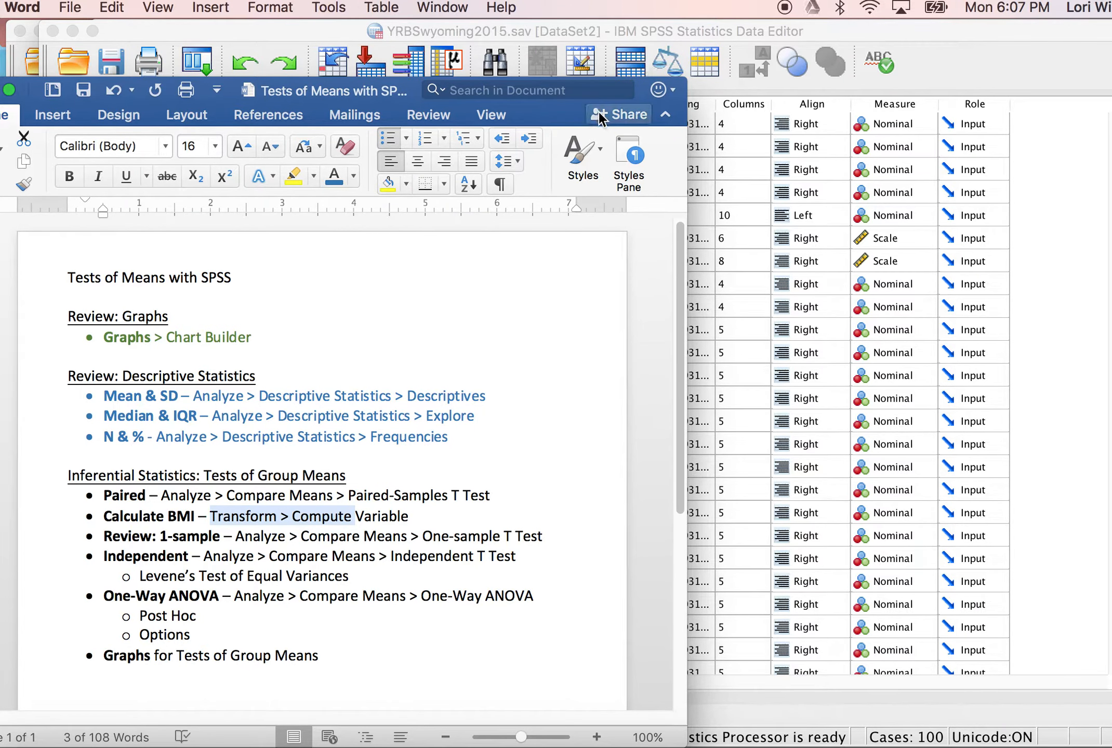
{"action": "left_click", "coordinate": [935, 259]}
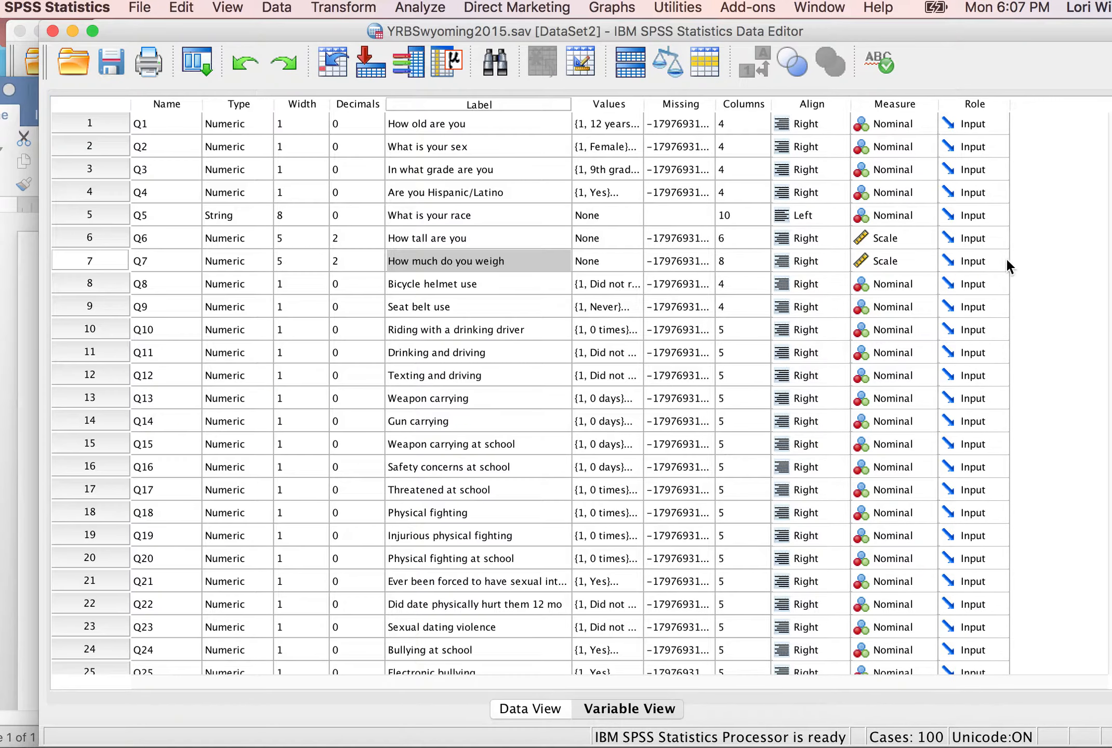
{"action": "left_click", "coordinate": [519, 707]}
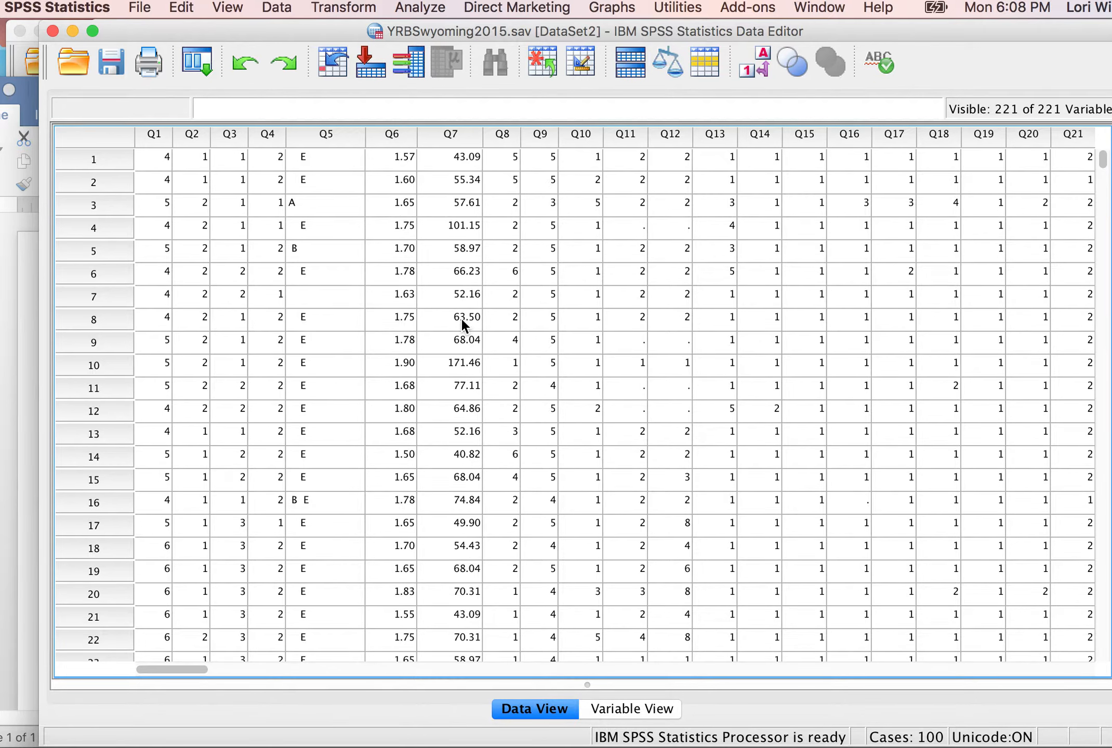
- Compute a new variable BMI as Q7 / Q6 ** 2 and show its column at the end of the YRBSwyoming2015.sav data
{"action": "left_click", "coordinate": [334, 7]}
{"action": "left_click", "coordinate": [356, 32]}
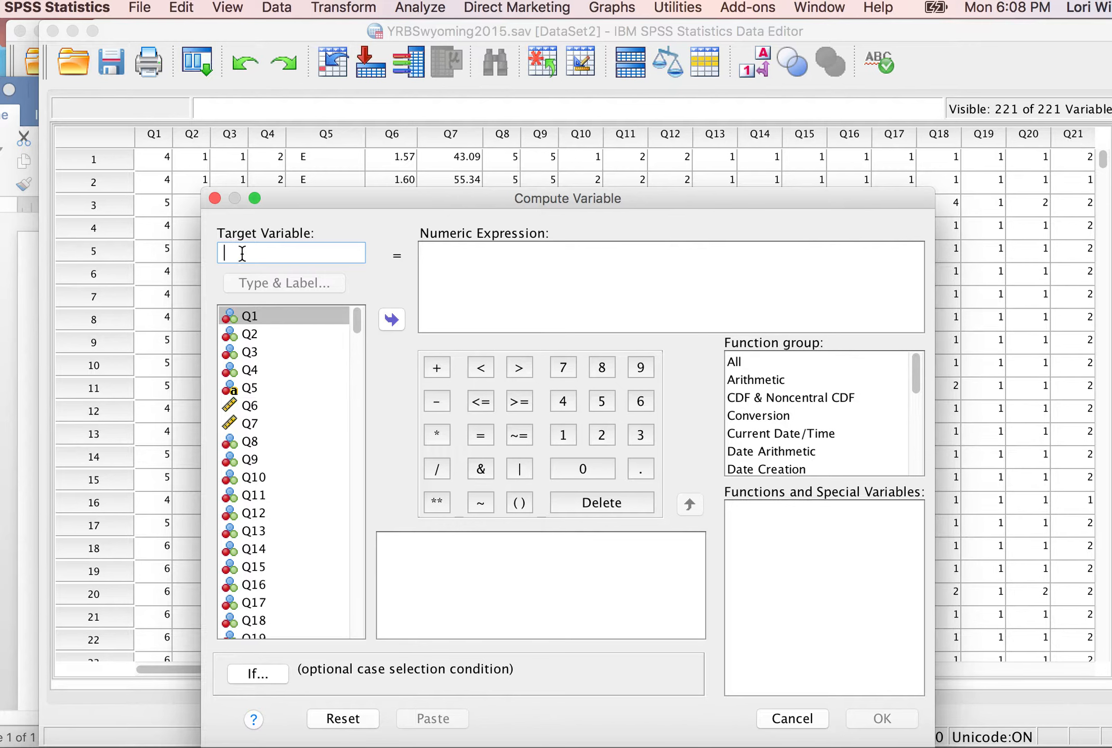
{"action": "type", "text": "BMI"}
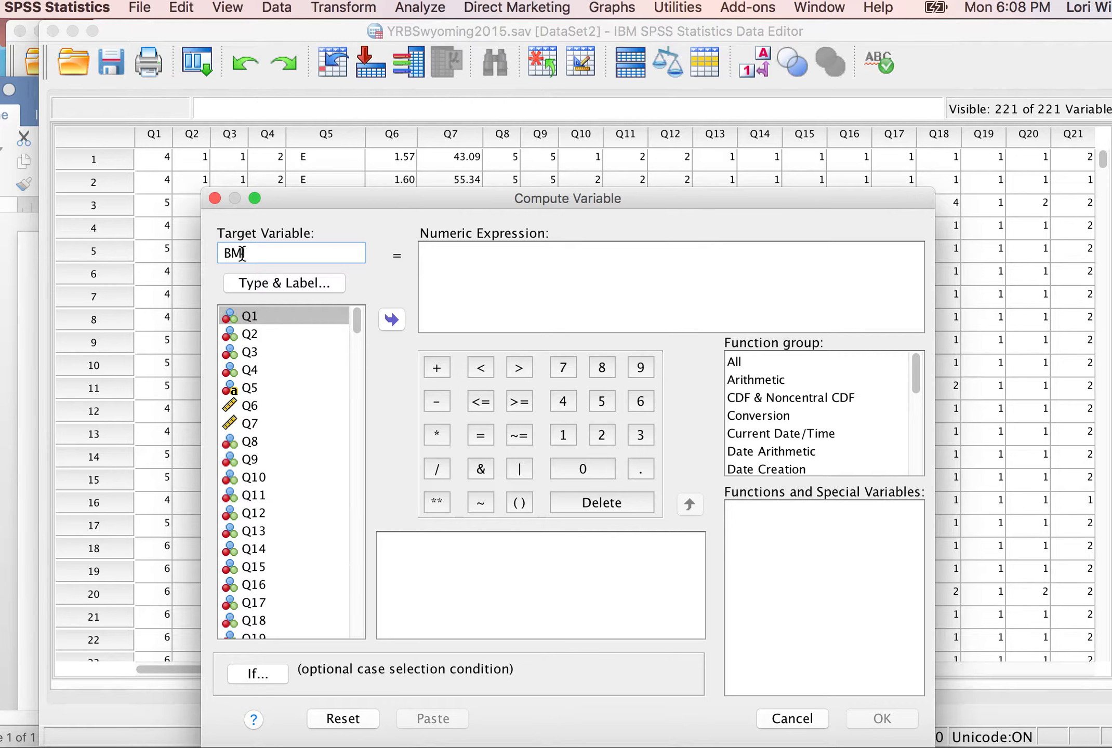
{"action": "left_click", "coordinate": [442, 257]}
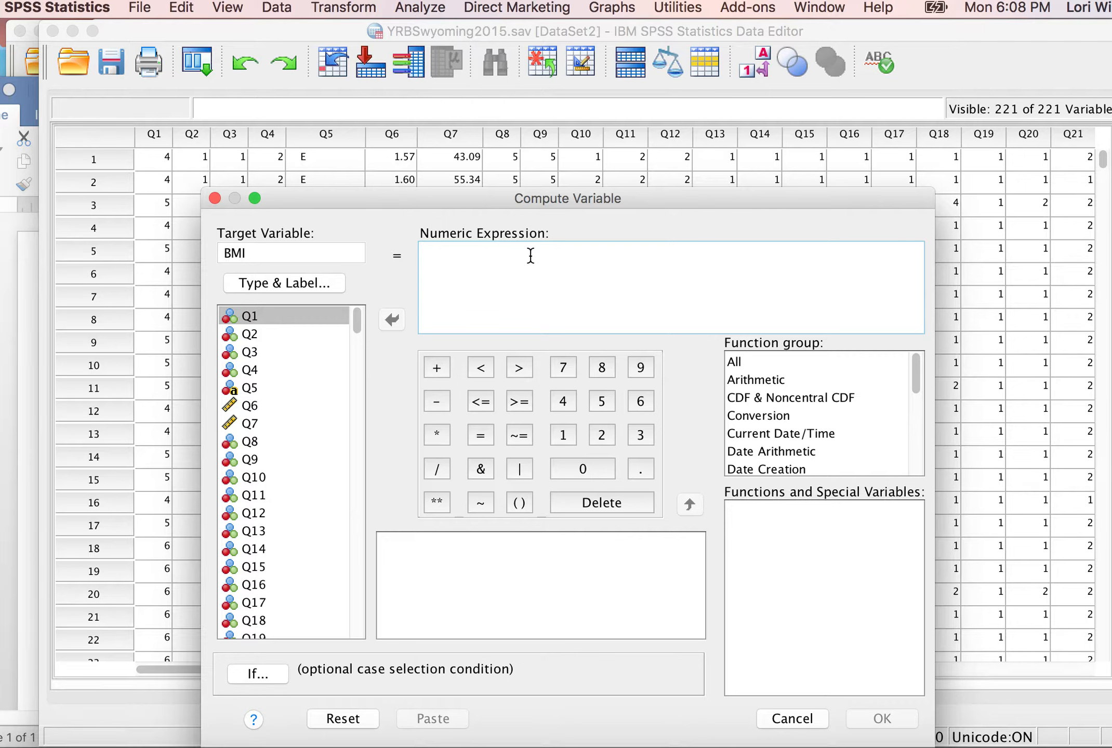
{"action": "left_click", "coordinate": [247, 422]}
{"action": "left_click", "coordinate": [392, 321]}
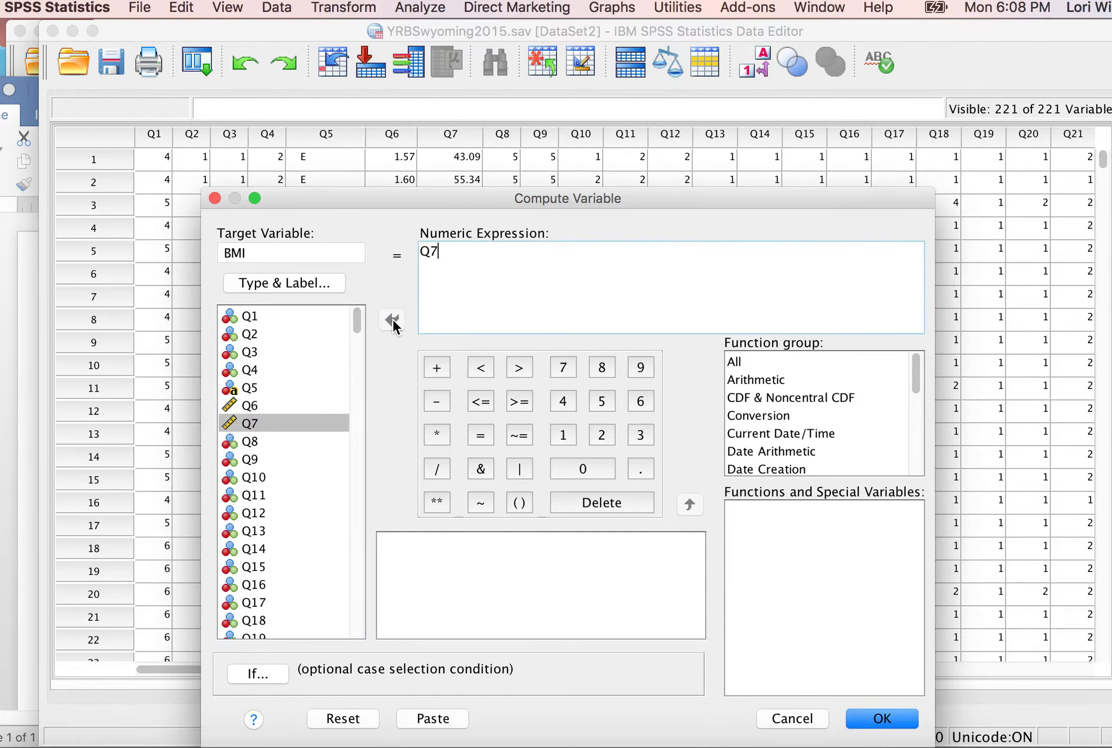
{"action": "left_click", "coordinate": [439, 469]}
{"action": "left_click", "coordinate": [255, 405]}
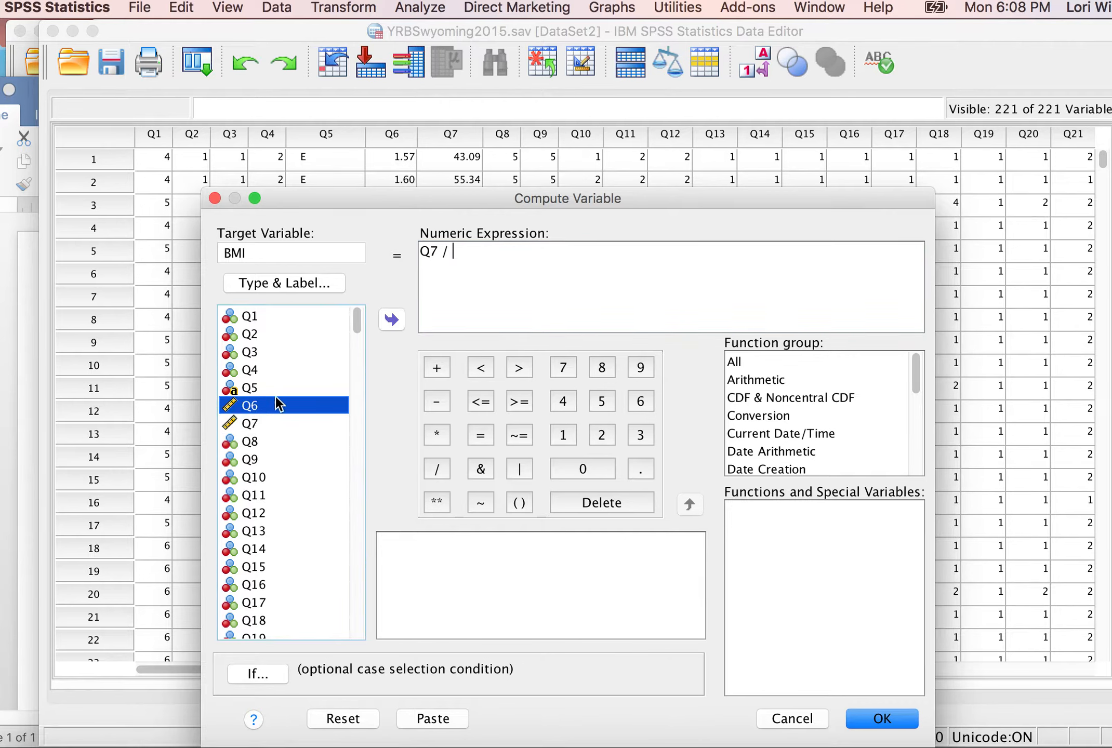
{"action": "left_click", "coordinate": [390, 318]}
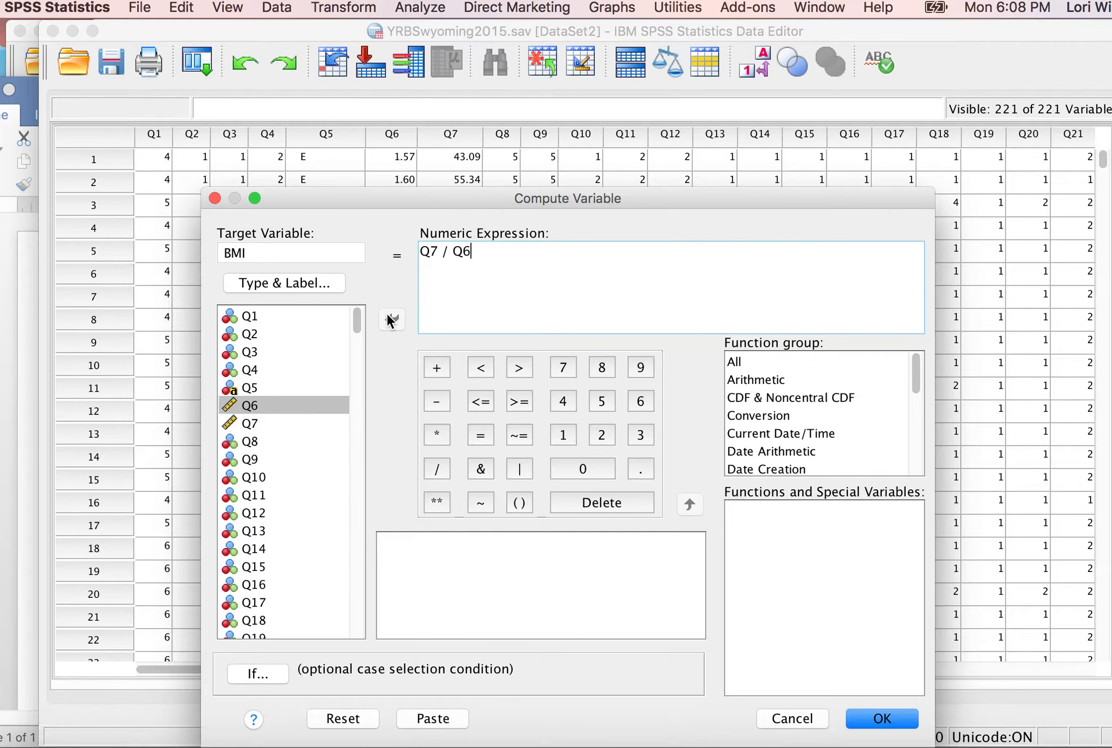
{"action": "left_click", "coordinate": [437, 500]}
{"action": "left_click", "coordinate": [598, 434]}
{"action": "left_click", "coordinate": [882, 719]}
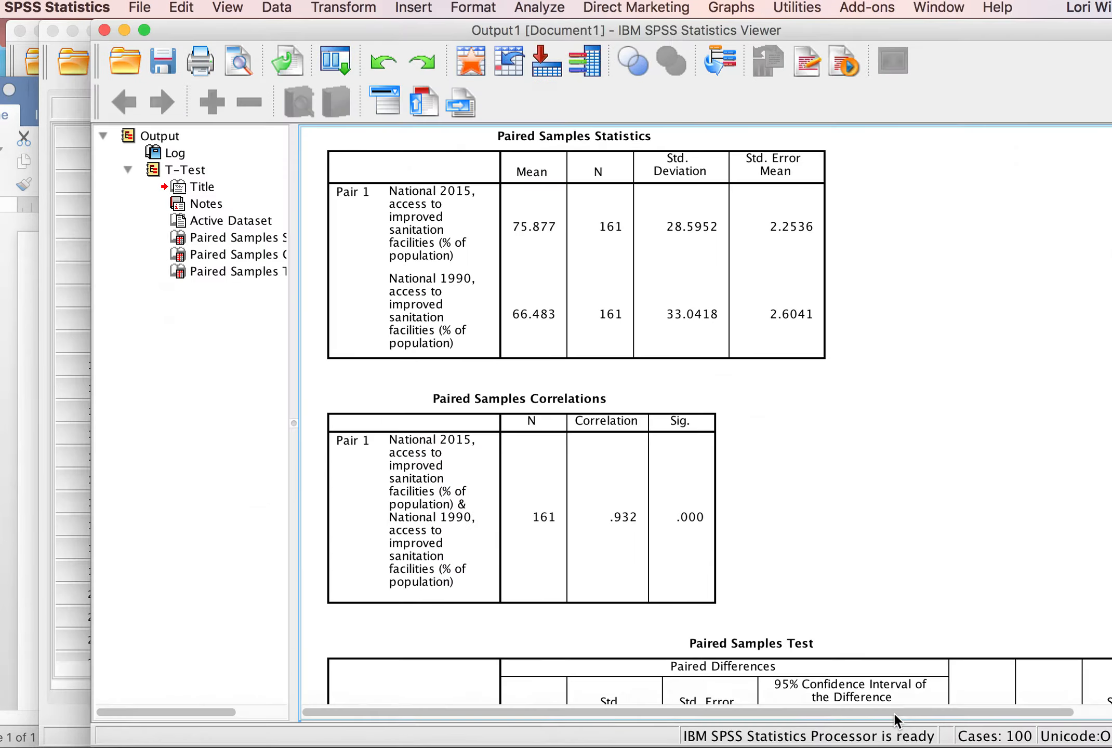
{"action": "left_click", "coordinate": [556, 713]}
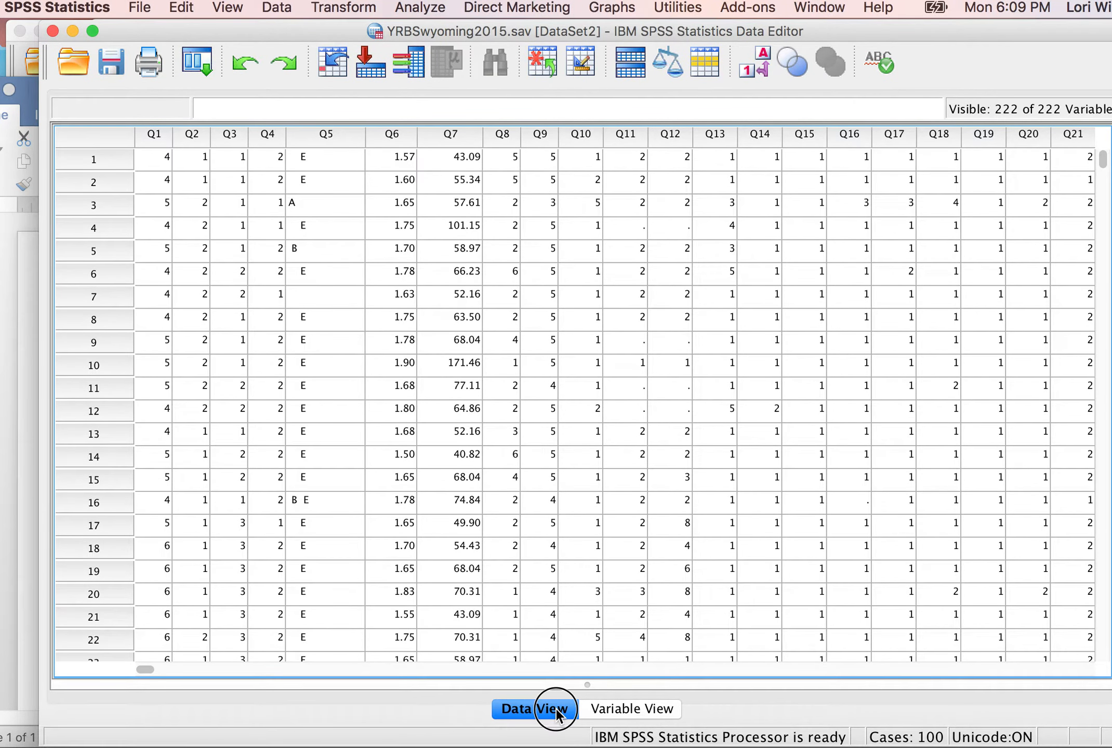
{"action": "left_click_drag", "start_coordinate": [143, 669], "coordinate": [1007, 665]}
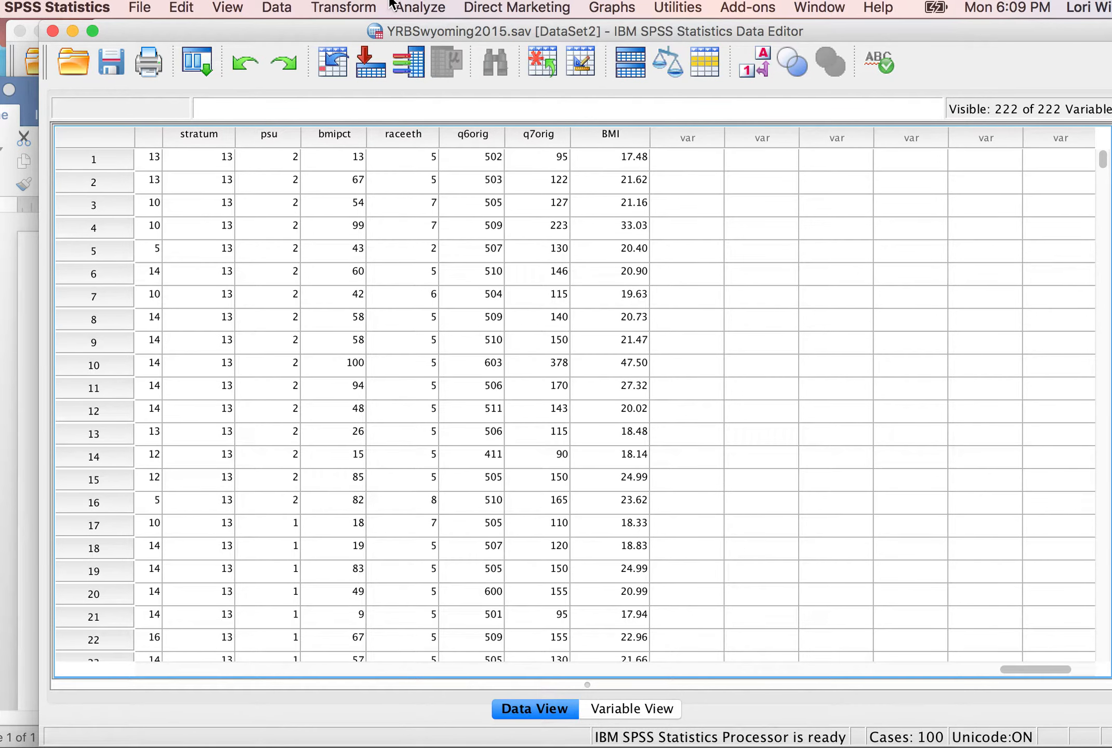
- Compute a second variable BMI2 as Q7 / (Q6 ** 2) and return to the data to compare it with BMI
{"action": "left_click", "coordinate": [352, 8]}
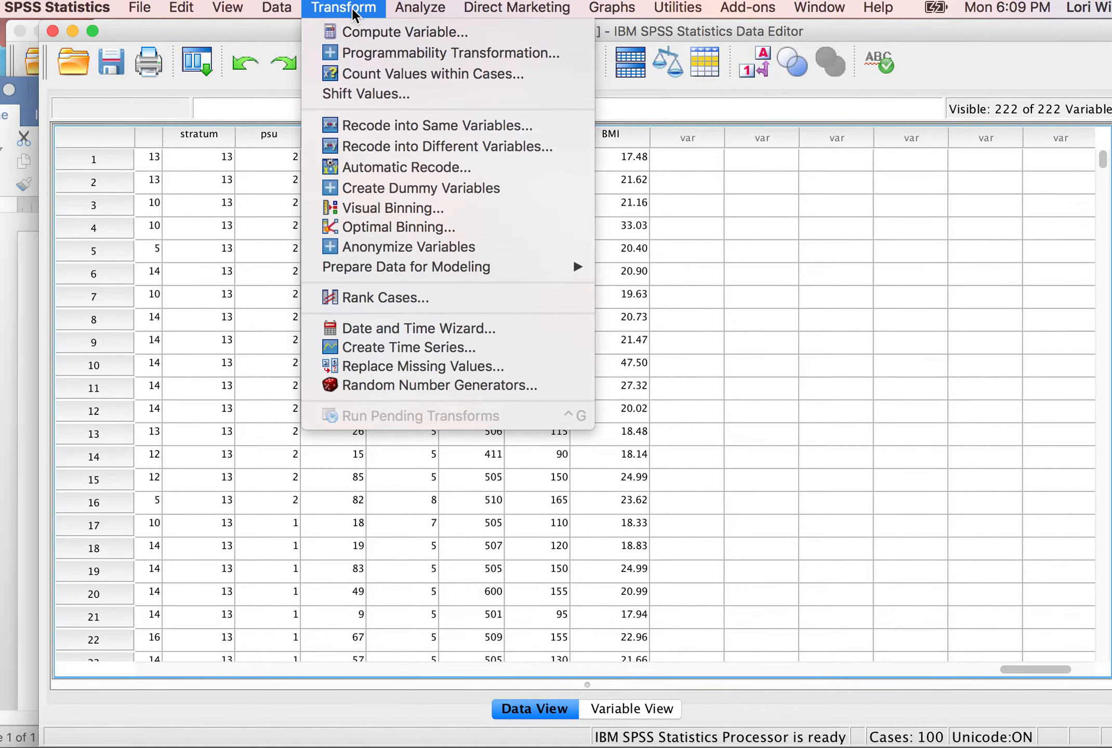
{"action": "left_click", "coordinate": [364, 31]}
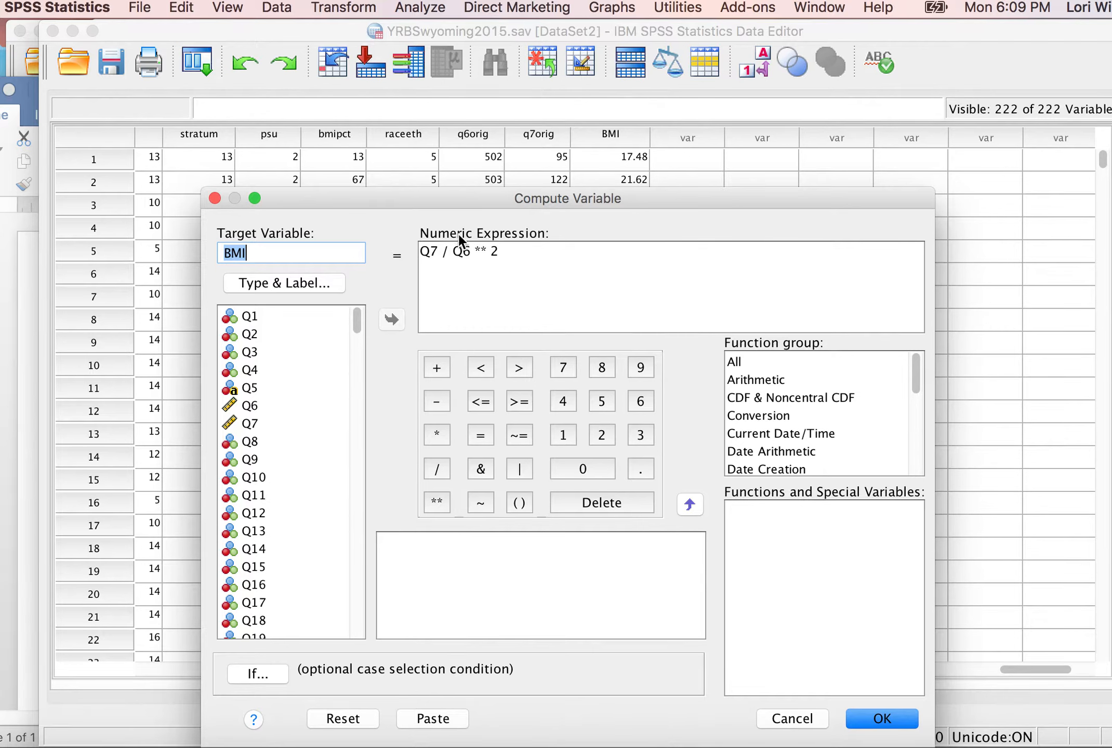
{"action": "left_click", "coordinate": [500, 253]}
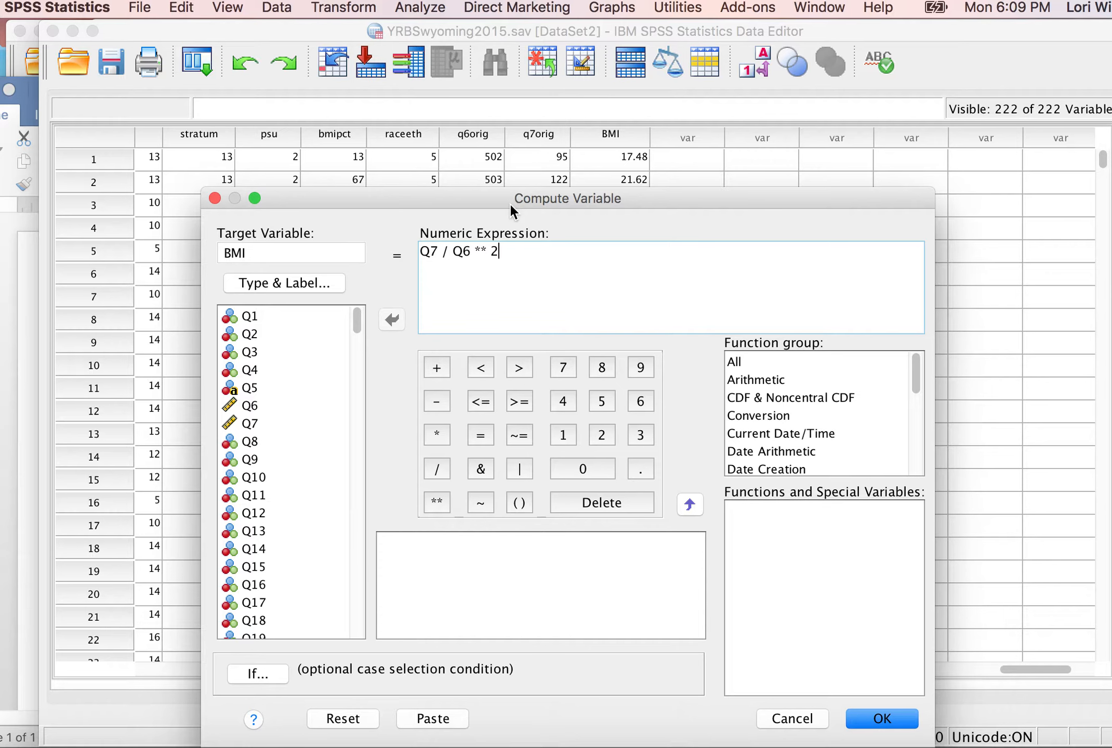
{"action": "left_click", "coordinate": [452, 251]}
{"action": "type", "text": "("}
{"action": "left_click", "coordinate": [518, 244]}
{"action": "type", "text": ")"}
{"action": "left_click", "coordinate": [276, 253]}
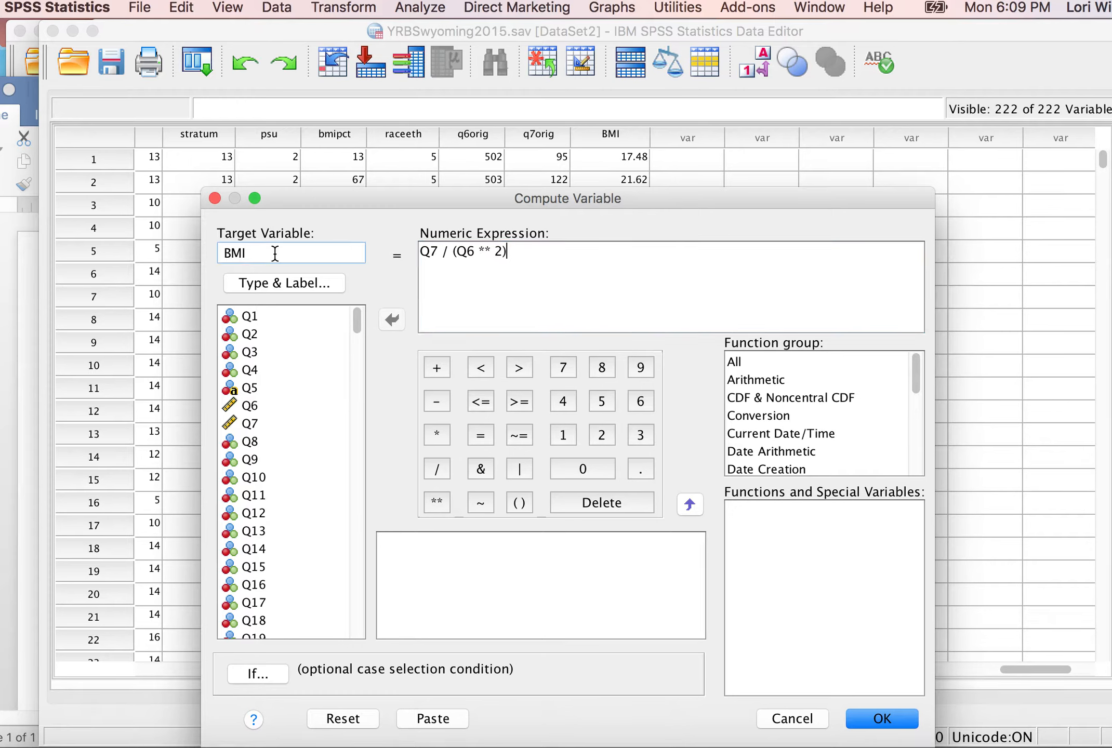
{"action": "type", "text": "2"}
{"action": "left_click", "coordinate": [881, 719]}
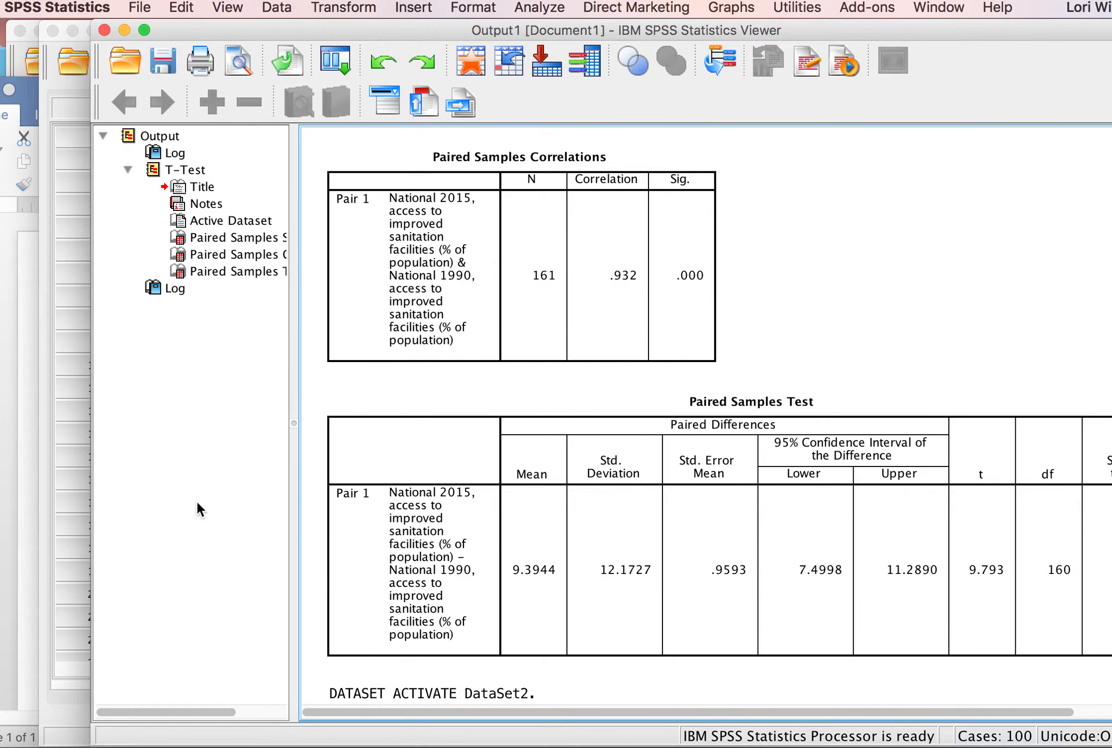
{"action": "left_click", "coordinate": [69, 80]}
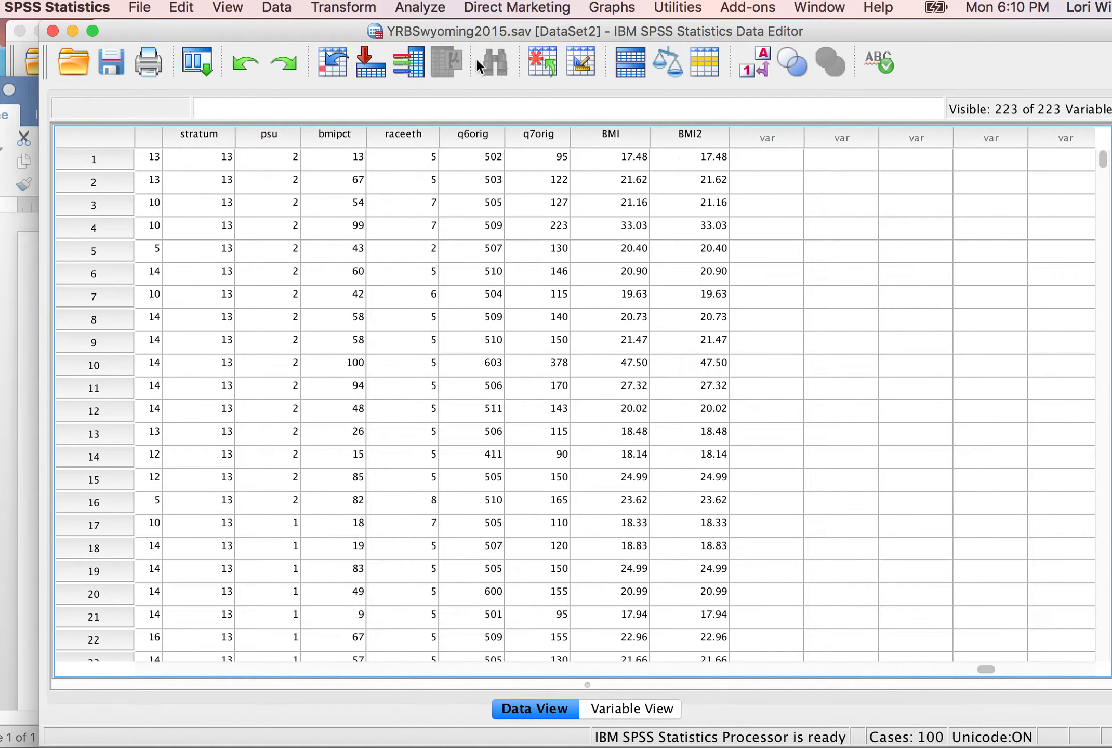
- Set up another variable computation with the numeric expression changed to Q7 / (Q6 * Q6)
{"action": "left_click", "coordinate": [358, 8]}
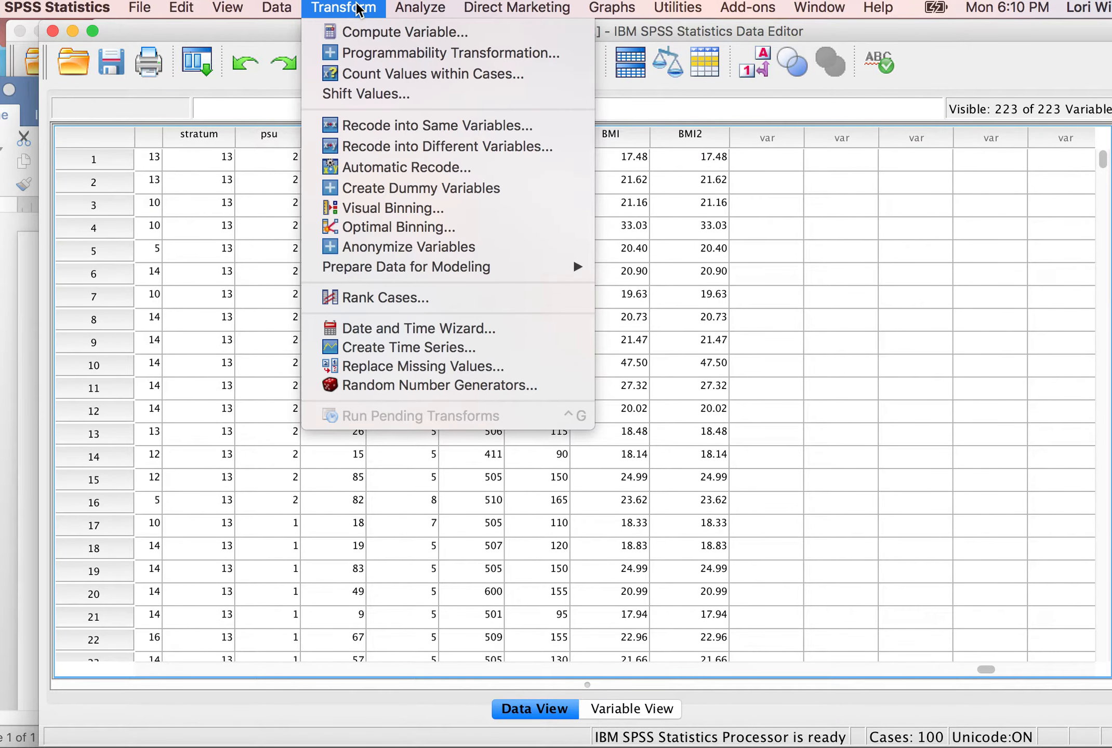
{"action": "left_click", "coordinate": [382, 31]}
{"action": "left_click", "coordinate": [500, 253]}
{"action": "key", "text": "BackSpace"}
{"action": "key", "text": "BackSpace"}
{"action": "key", "text": "BackSpace"}
{"action": "key", "text": "BackSpace"}
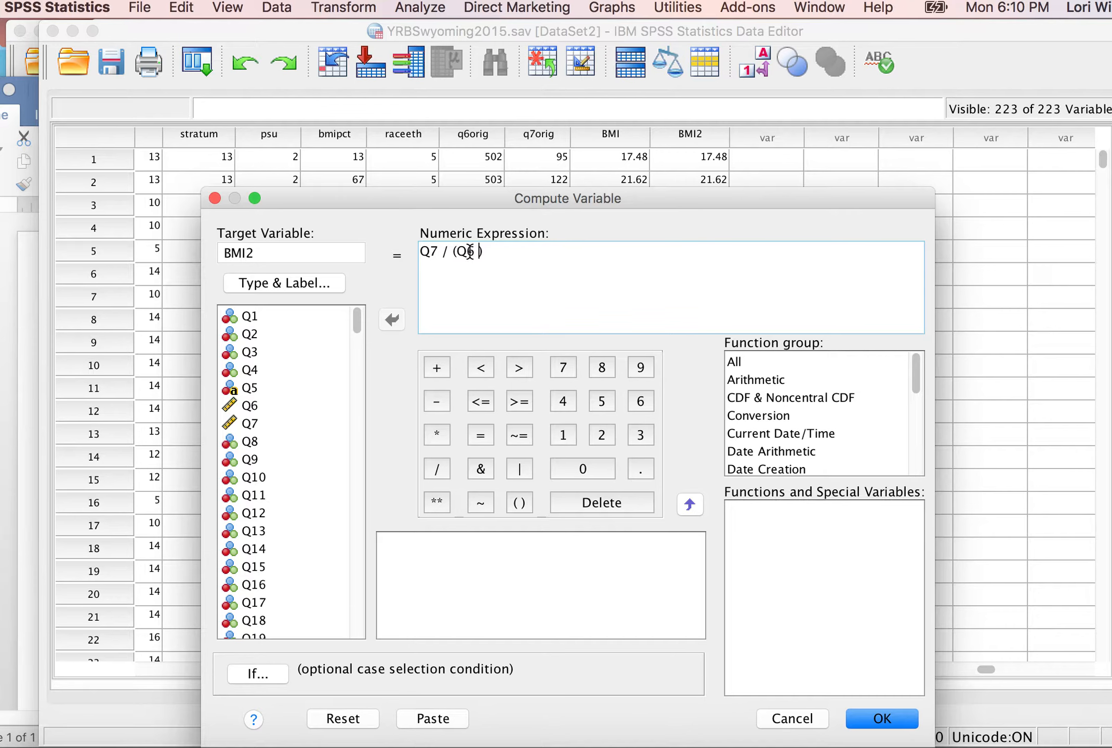
{"action": "left_click", "coordinate": [436, 435]}
{"action": "left_click", "coordinate": [274, 408]}
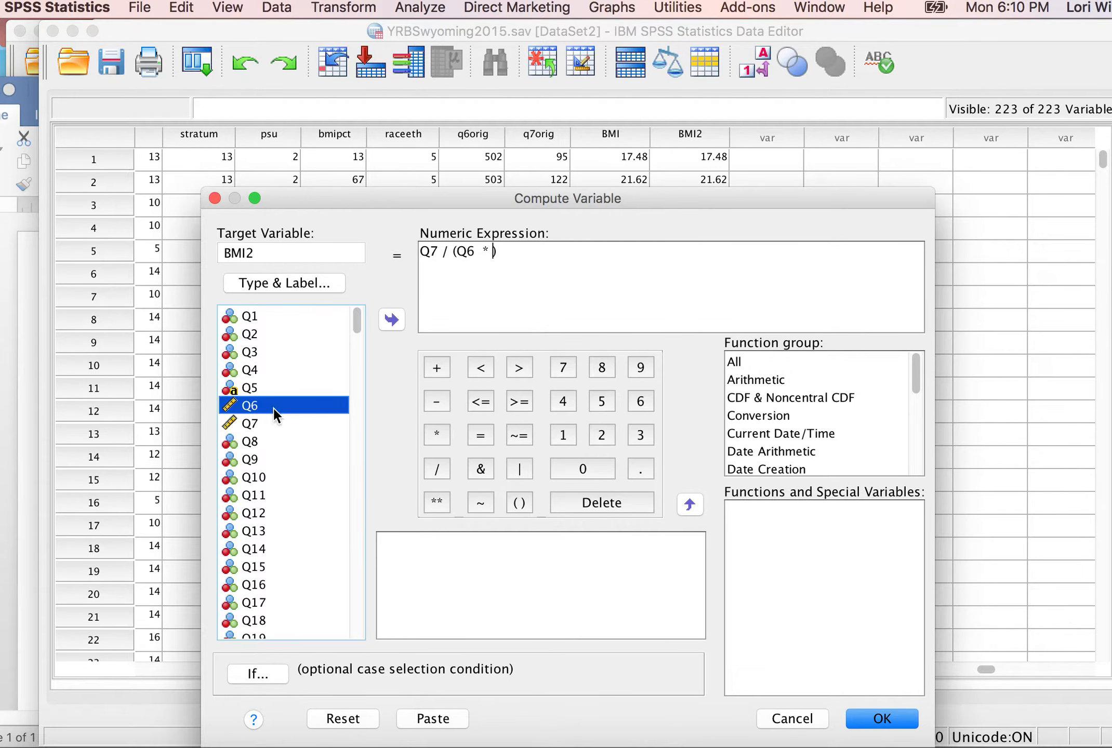
{"action": "left_click", "coordinate": [391, 320]}
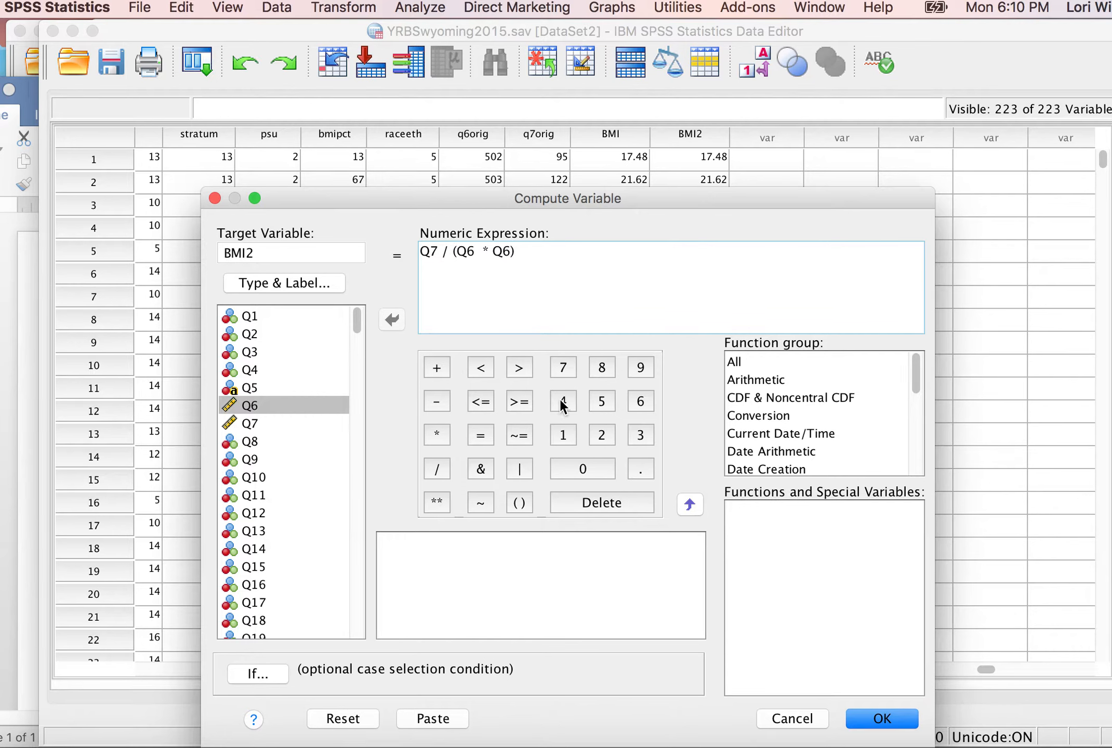
- Name the target variable BMI3, run the computation and return to the YRBSwyoming2015.sav data
{"action": "left_click", "coordinate": [266, 252]}
{"action": "key", "text": "BackSpace"}
{"action": "type", "text": "3"}
{"action": "left_click", "coordinate": [886, 711]}
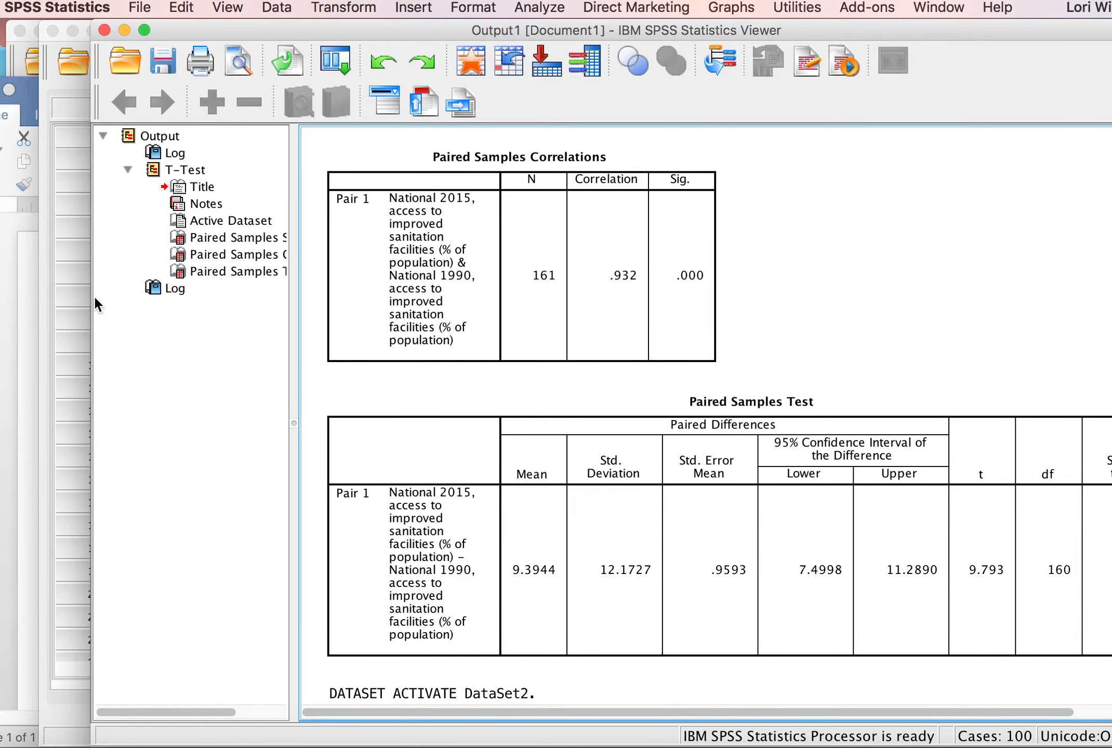
{"action": "left_click", "coordinate": [76, 78]}
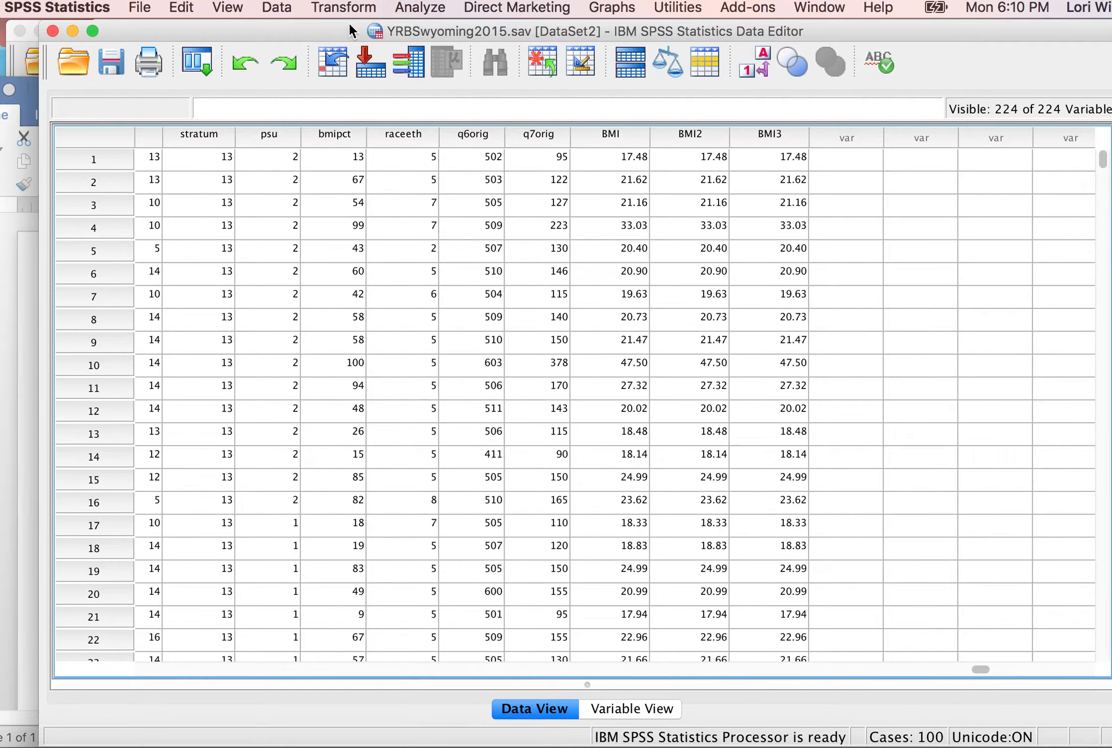
- Reopen Compute Variable and remove the parentheses so the numeric expression reads Q7 / Q6 * Q6
{"action": "left_click", "coordinate": [337, 7]}
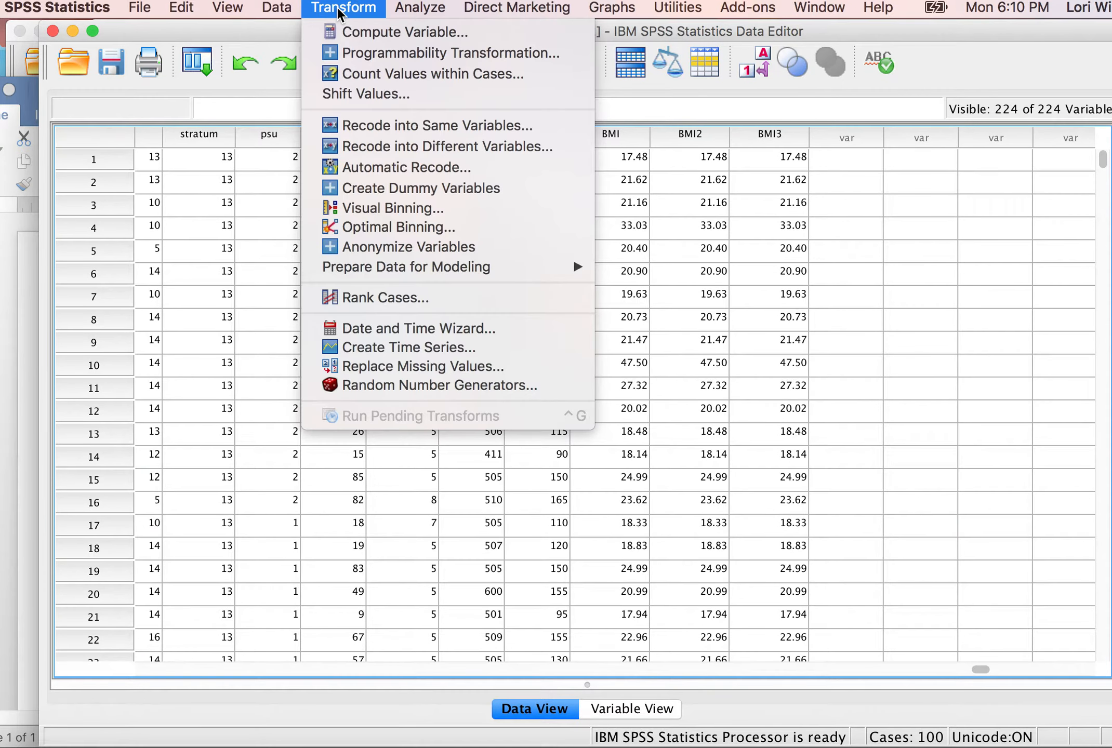
{"action": "left_click", "coordinate": [366, 33]}
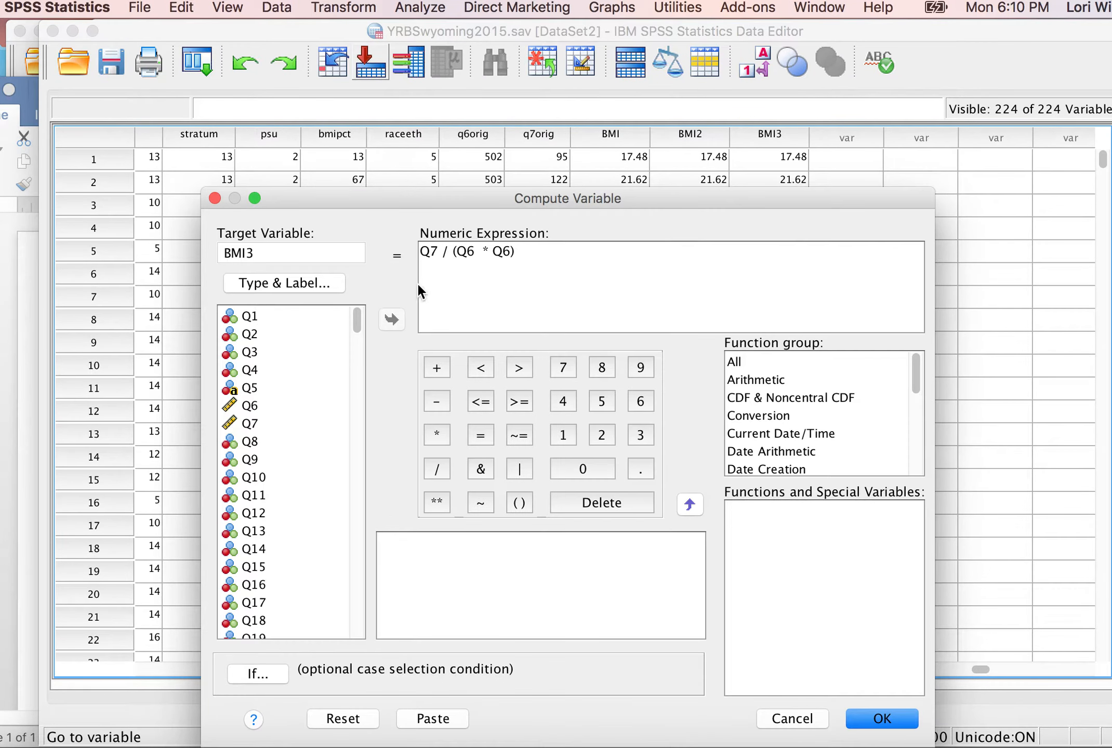
{"action": "left_click", "coordinate": [522, 250]}
{"action": "key", "text": "BackSpace"}
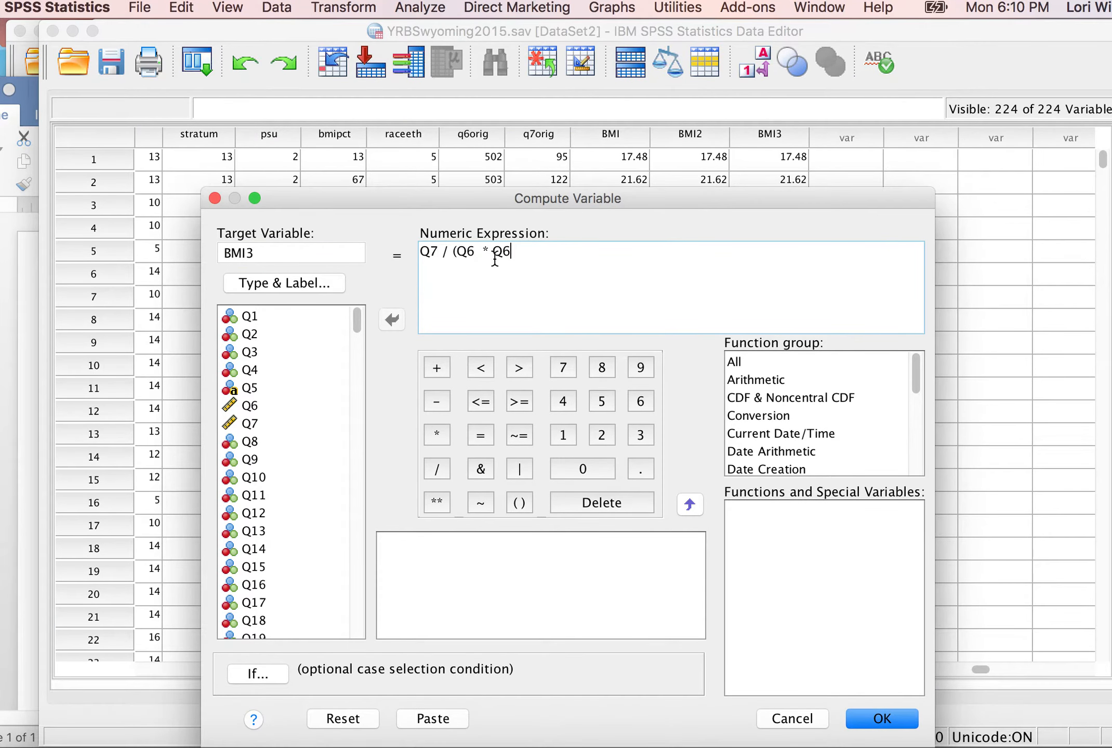
{"action": "left_click", "coordinate": [458, 255]}
{"action": "key", "text": "BackSpace"}
- Decline overwriting BMI3, name the target variable BMI4, run the computation and show the data for comparison
{"action": "left_click", "coordinate": [871, 719]}
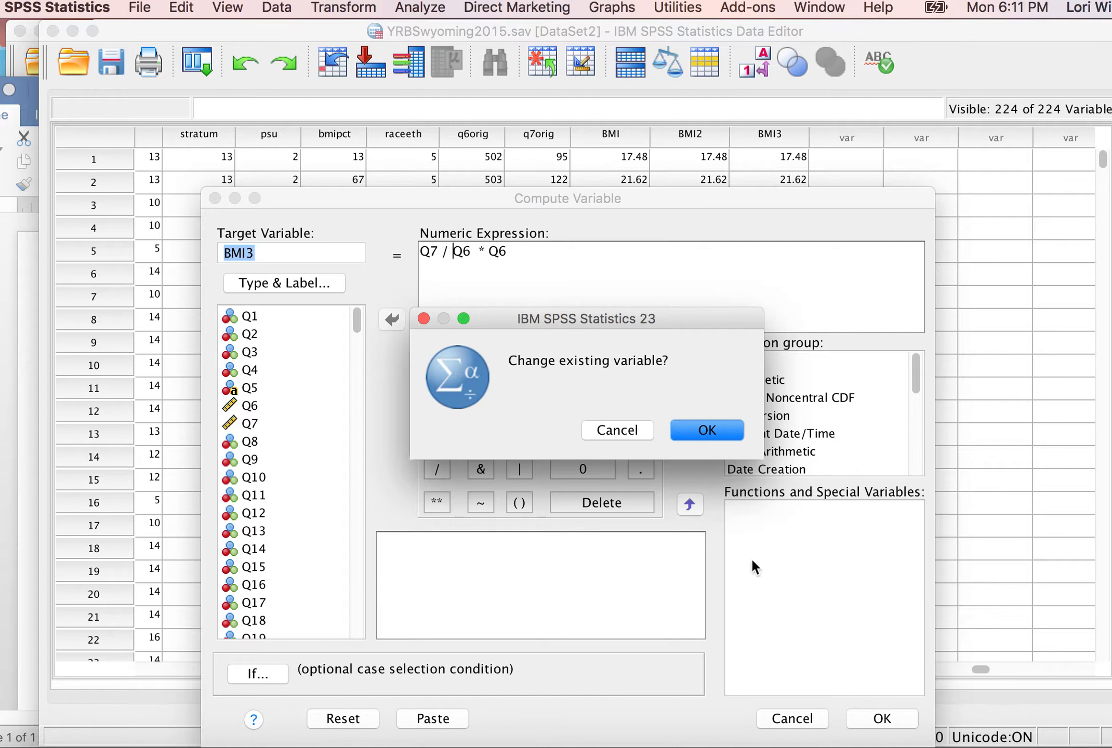
{"action": "left_click", "coordinate": [641, 434]}
{"action": "left_click", "coordinate": [272, 251]}
{"action": "type", "text": "4"}
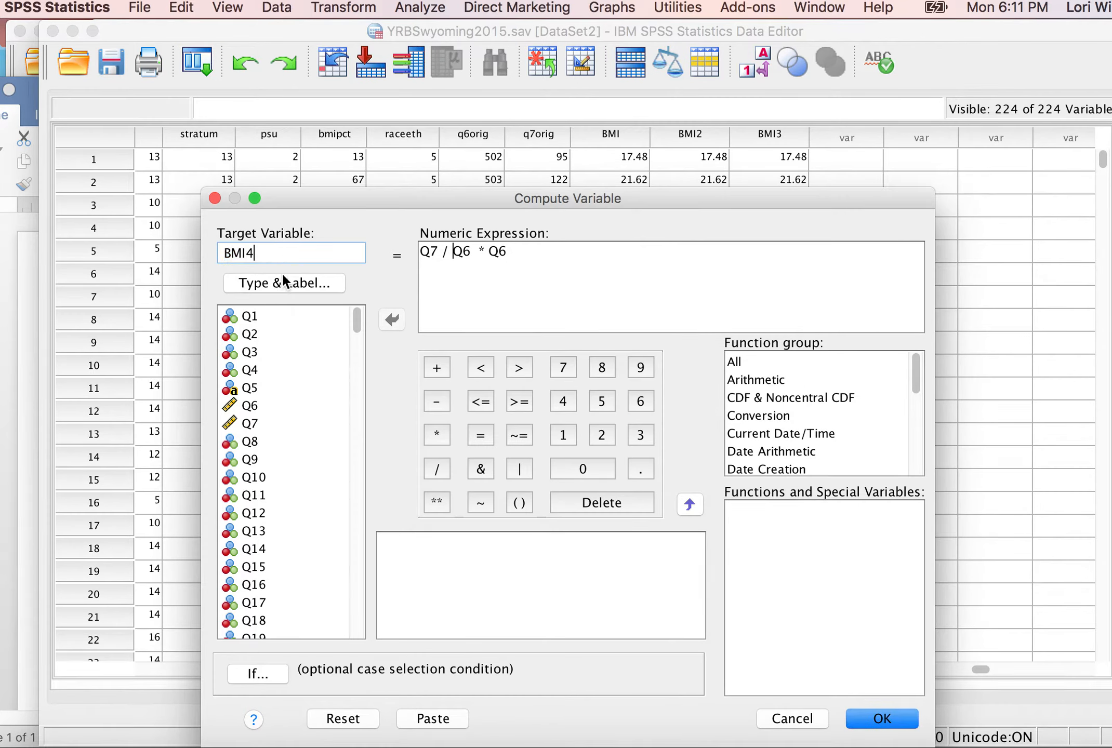
{"action": "left_click", "coordinate": [885, 716]}
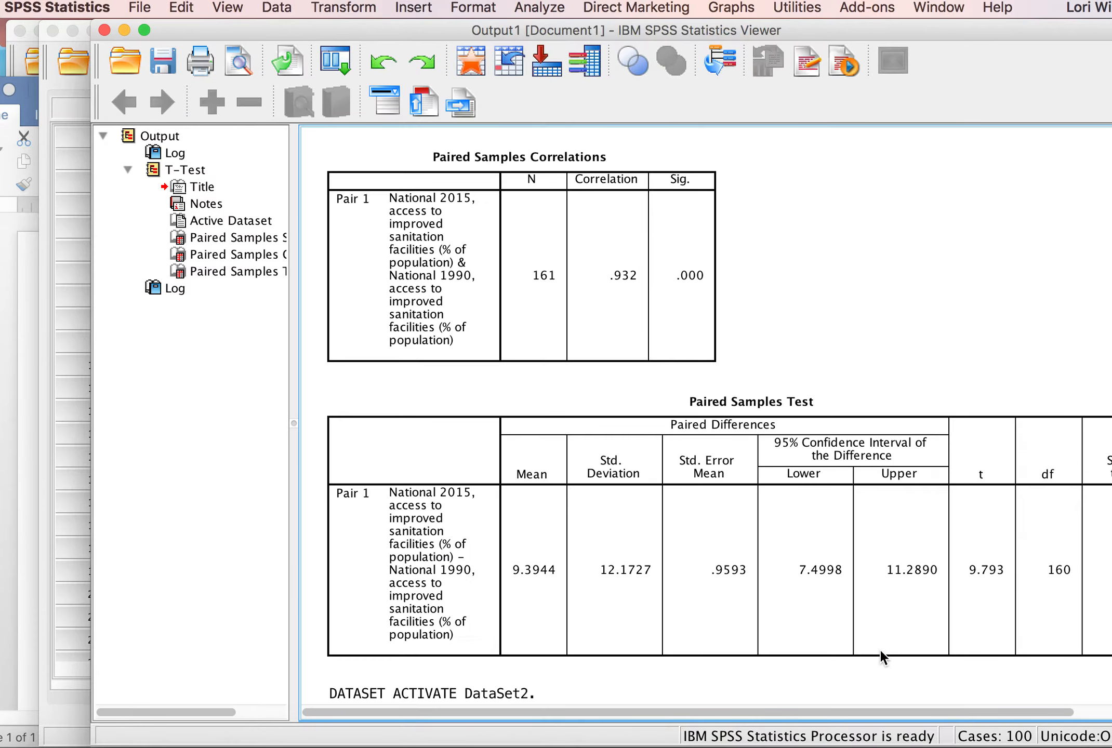
{"action": "left_click", "coordinate": [65, 82]}
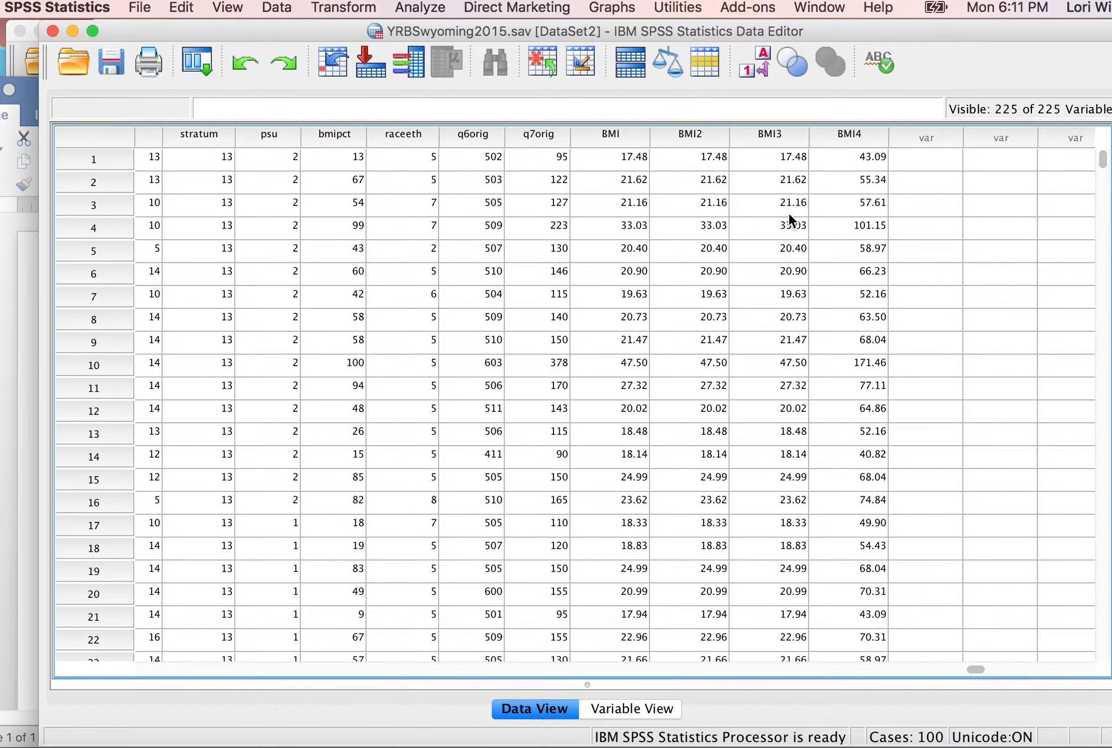
- Check the one-sample review entry in the Word outline and switch back to the SPSS data
{"action": "left_click", "coordinate": [3, 327]}
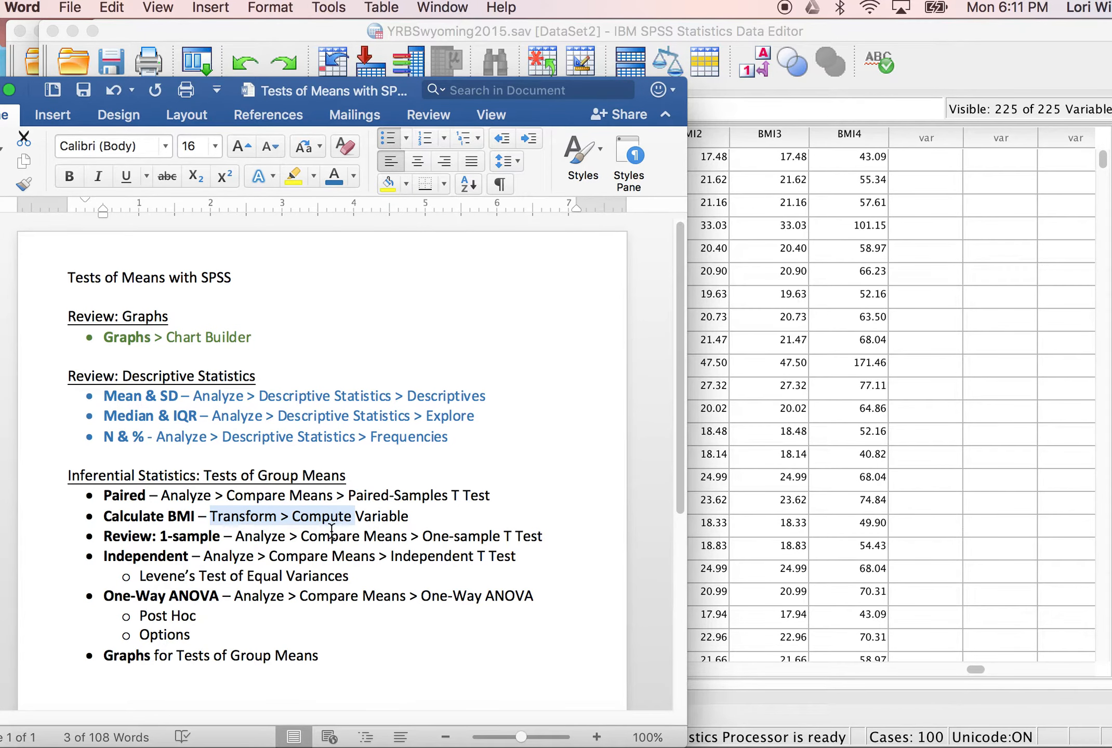
{"action": "left_click", "coordinate": [969, 212]}
{"action": "left_click", "coordinate": [969, 212]}
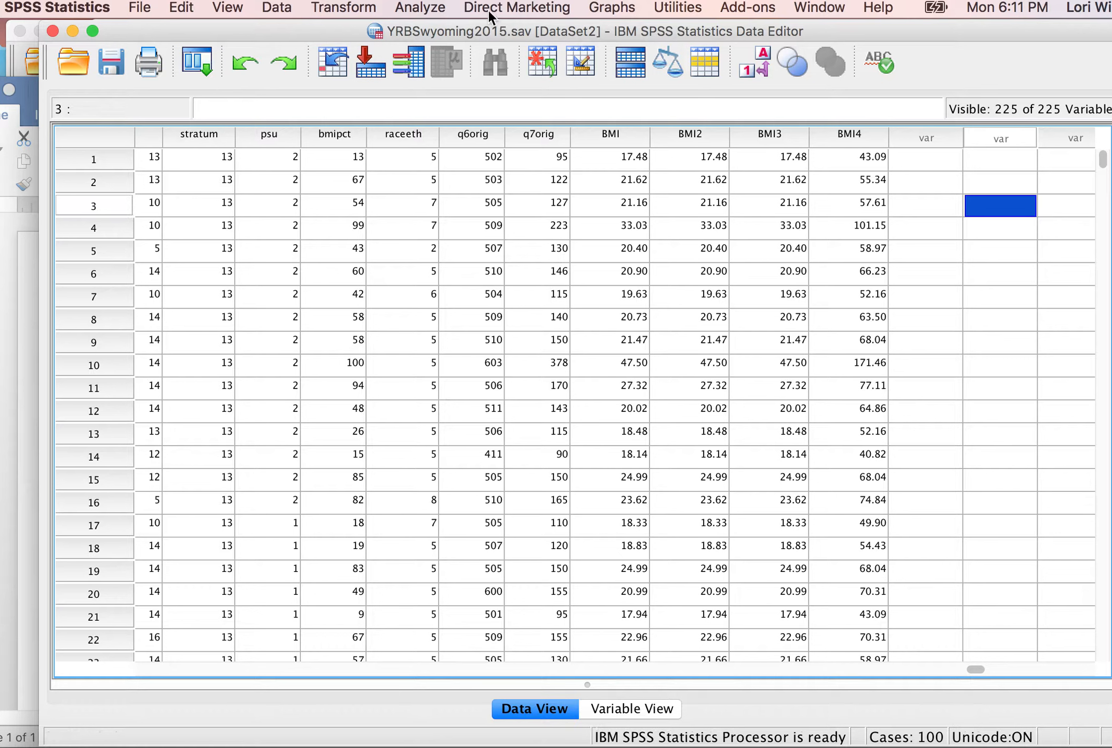
- Start a One-Sample T Test and add BMI as the test variable
{"action": "left_click", "coordinate": [423, 7]}
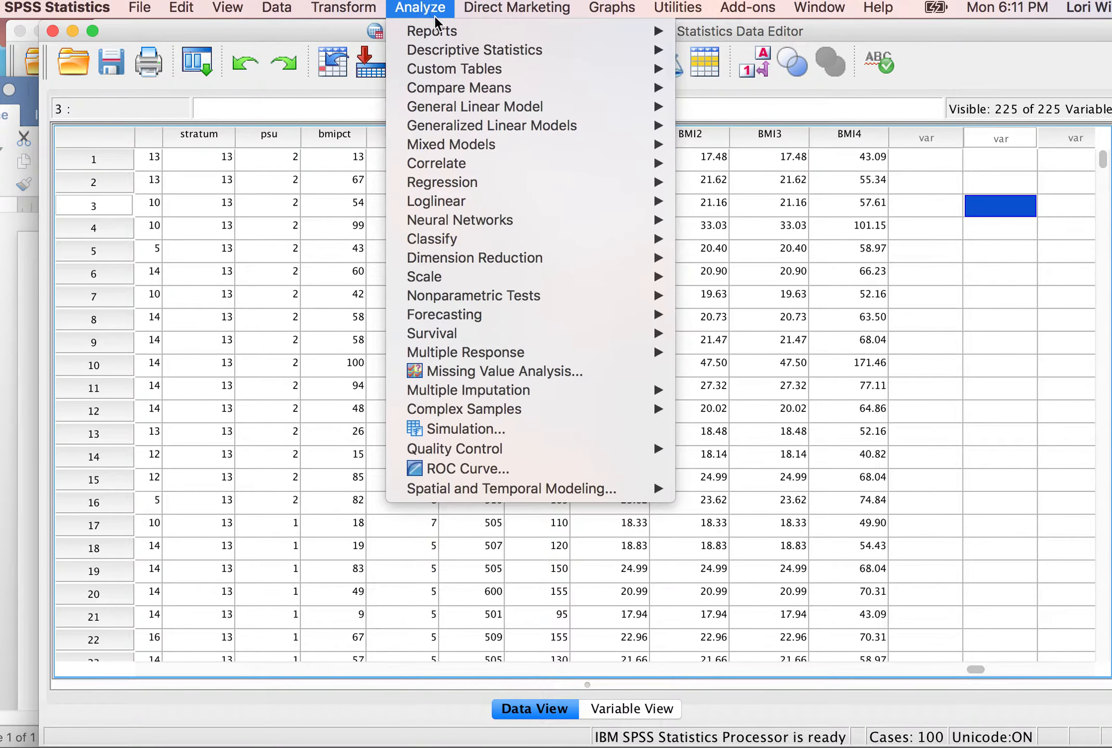
{"action": "mouse_move", "coordinate": [446, 52]}
{"action": "mouse_move", "coordinate": [659, 91]}
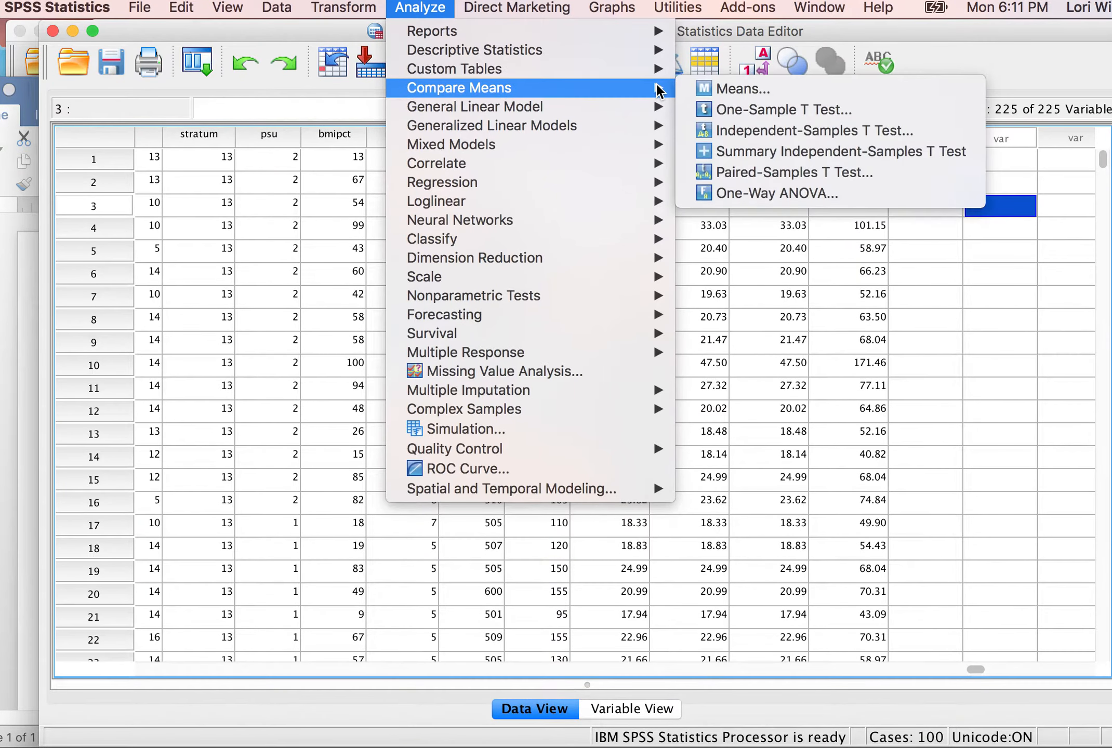
{"action": "left_click", "coordinate": [743, 106]}
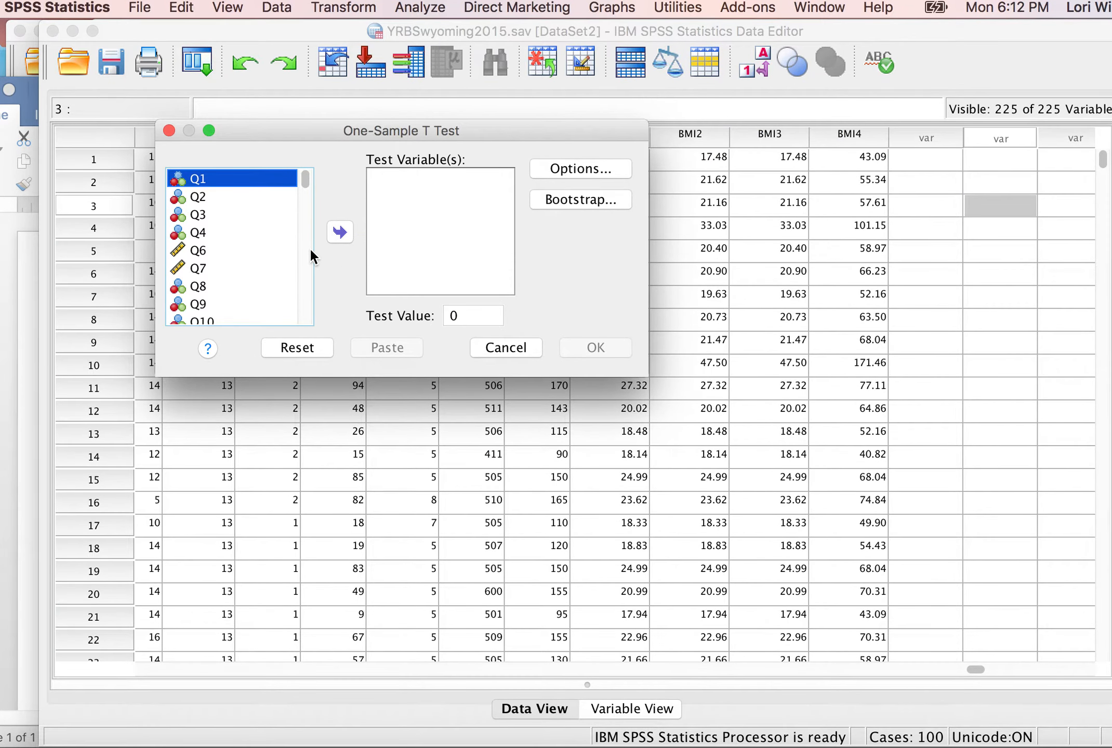
{"action": "left_click_drag", "start_coordinate": [308, 179], "coordinate": [287, 325]}
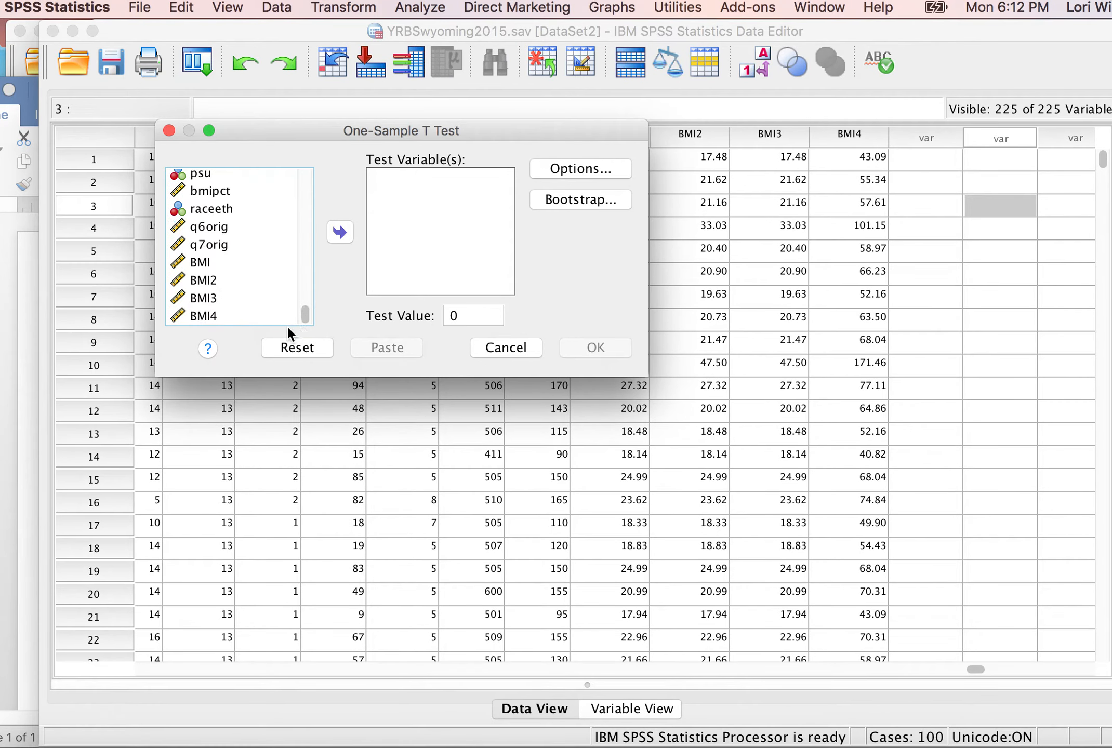
{"action": "left_click", "coordinate": [210, 262]}
{"action": "left_click", "coordinate": [341, 233]}
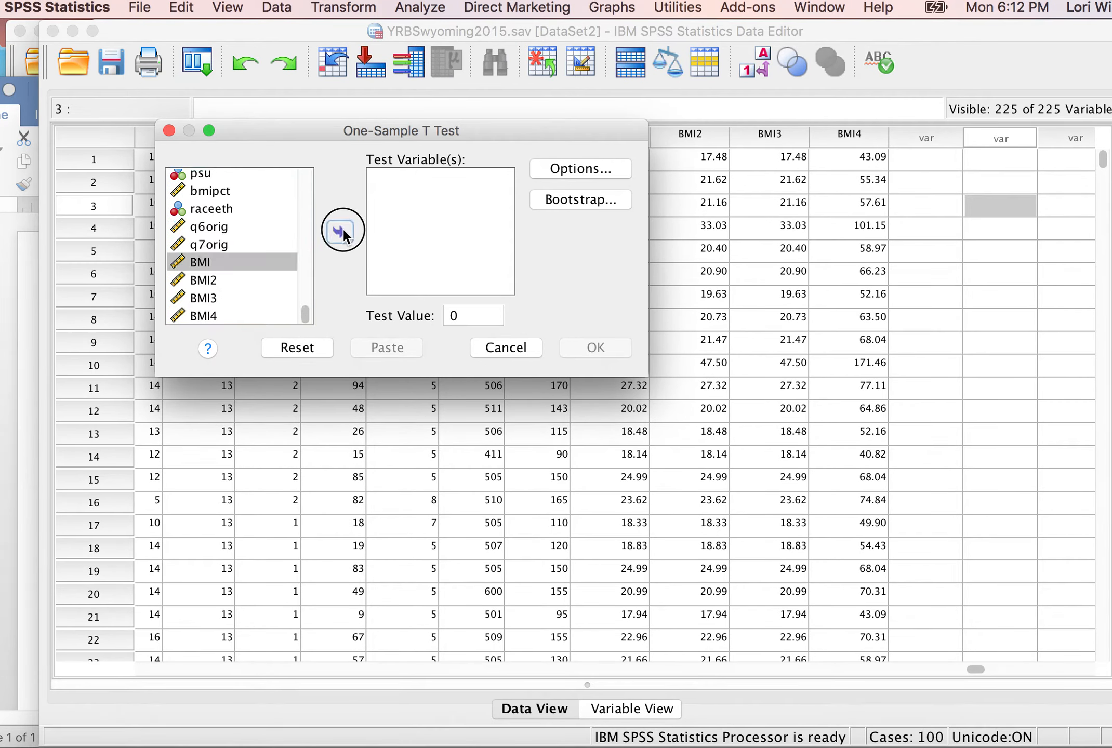
- Set the test value to 20 and run the one-sample t test on BMI
{"action": "left_click", "coordinate": [466, 315]}
{"action": "double_click", "coordinate": [451, 316]}
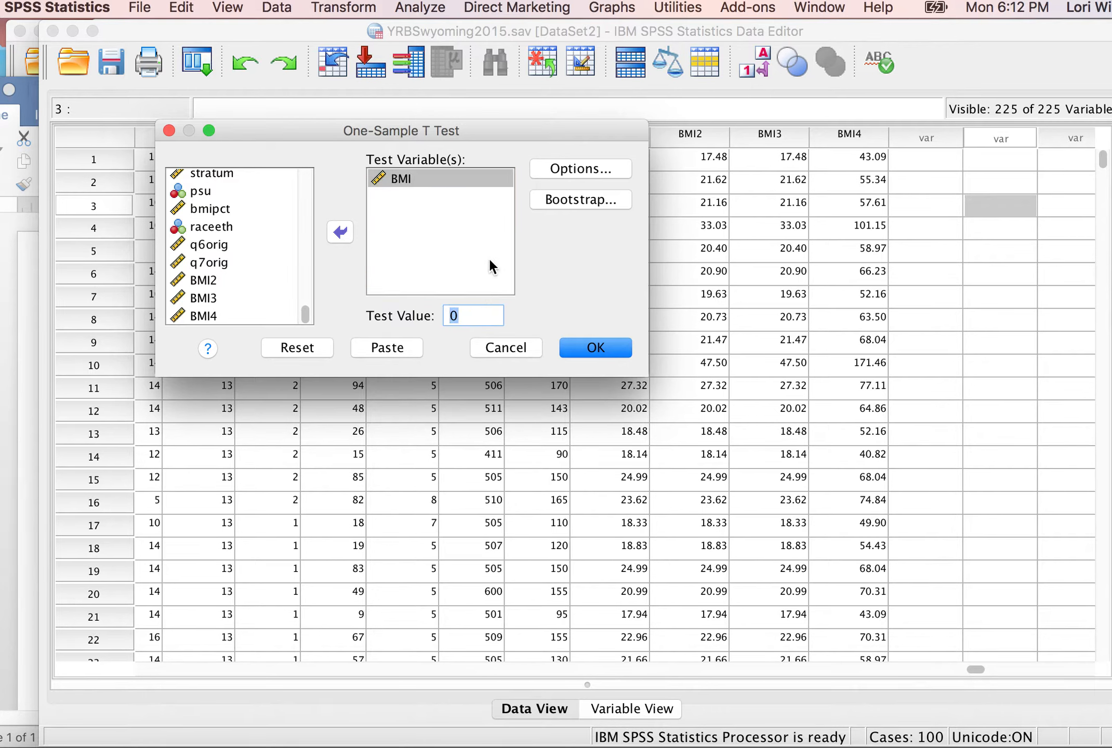
{"action": "type", "text": "22"}
{"action": "key", "text": "BackSpace"}
{"action": "type", "text": "0"}
{"action": "left_click", "coordinate": [601, 348]}
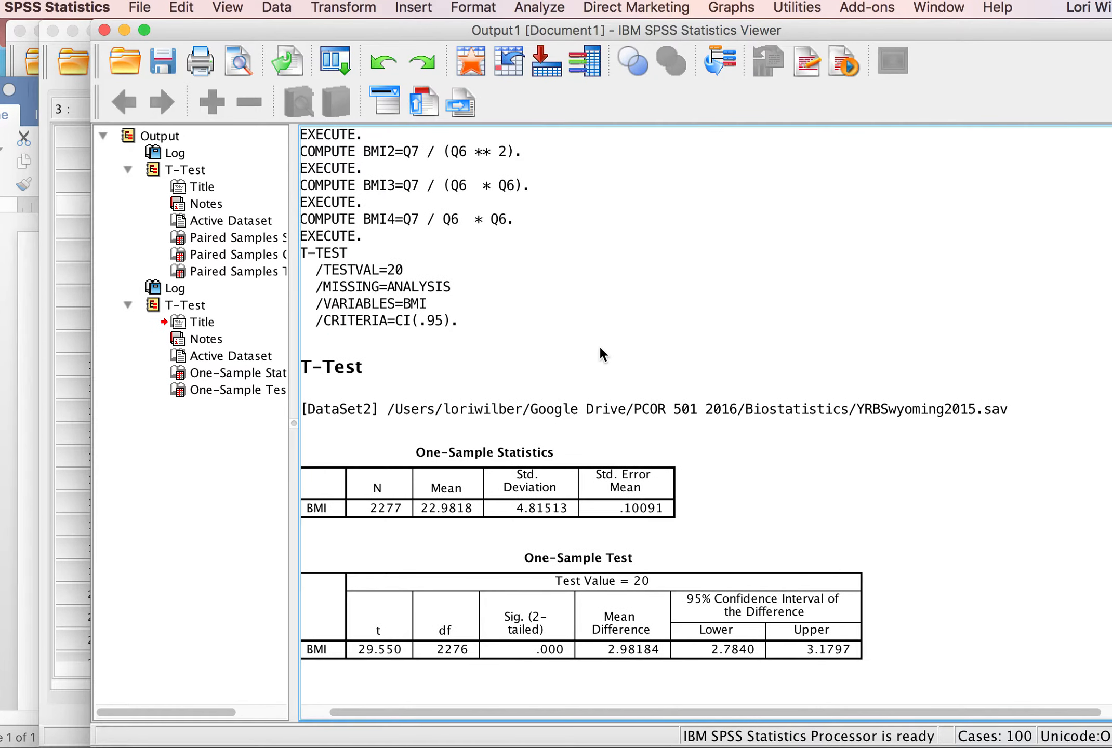
- Examine the One-Sample Statistics and One-Sample Test tables for BMI, comparing the mean, test value, mean difference and confidence interval
{"action": "left_click", "coordinate": [463, 472]}
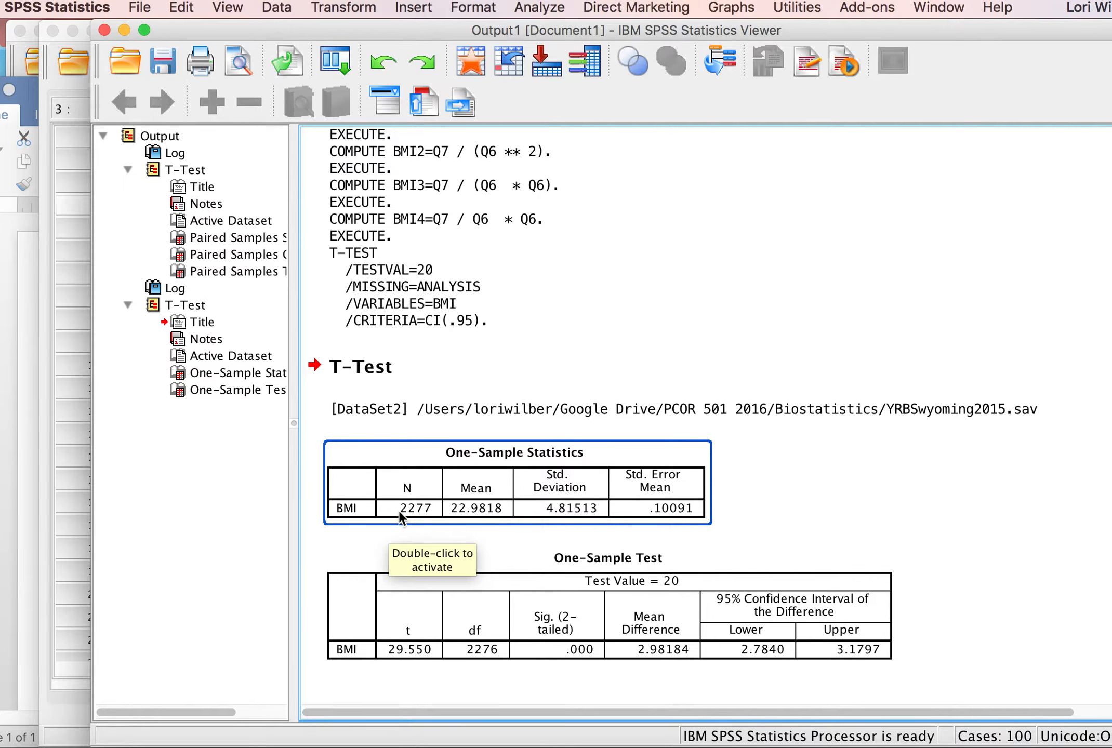
{"action": "left_click", "coordinate": [445, 579]}
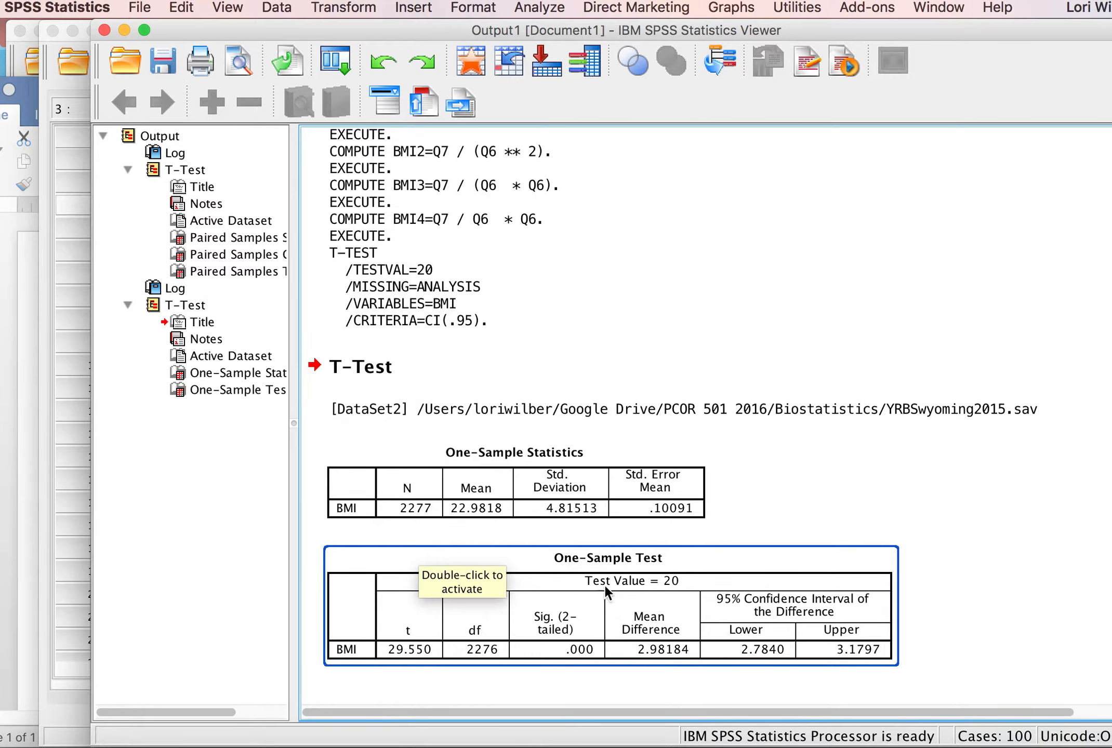
{"action": "left_click", "coordinate": [469, 507]}
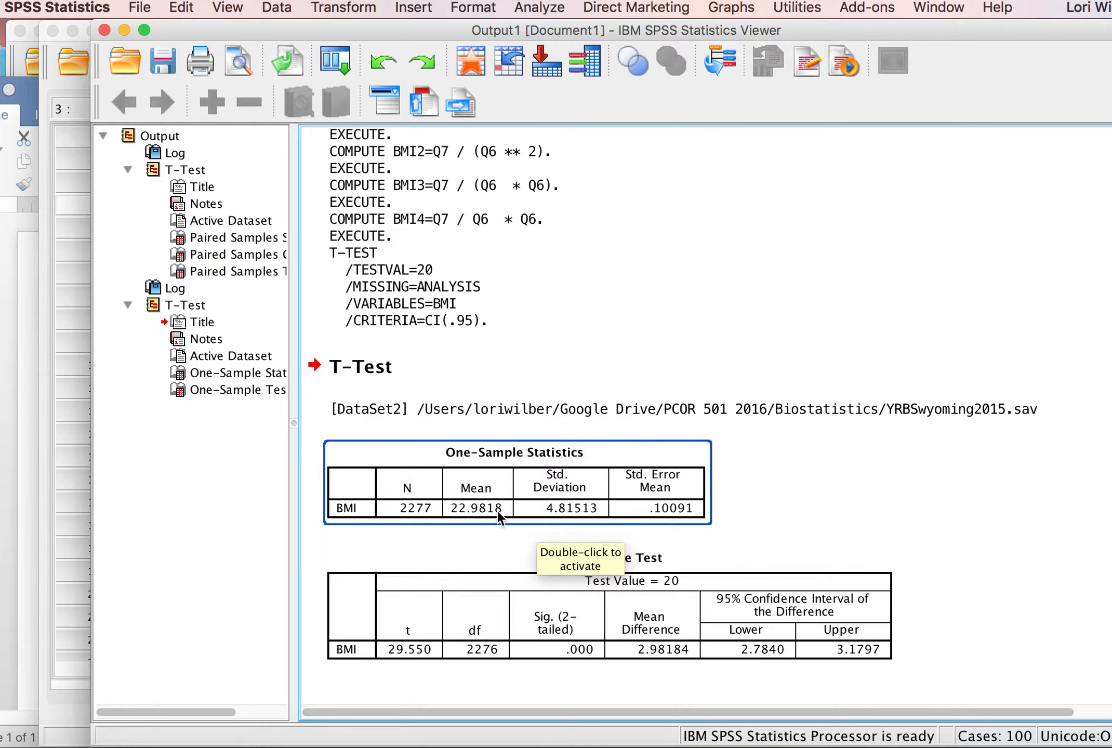
{"action": "left_click", "coordinate": [666, 653]}
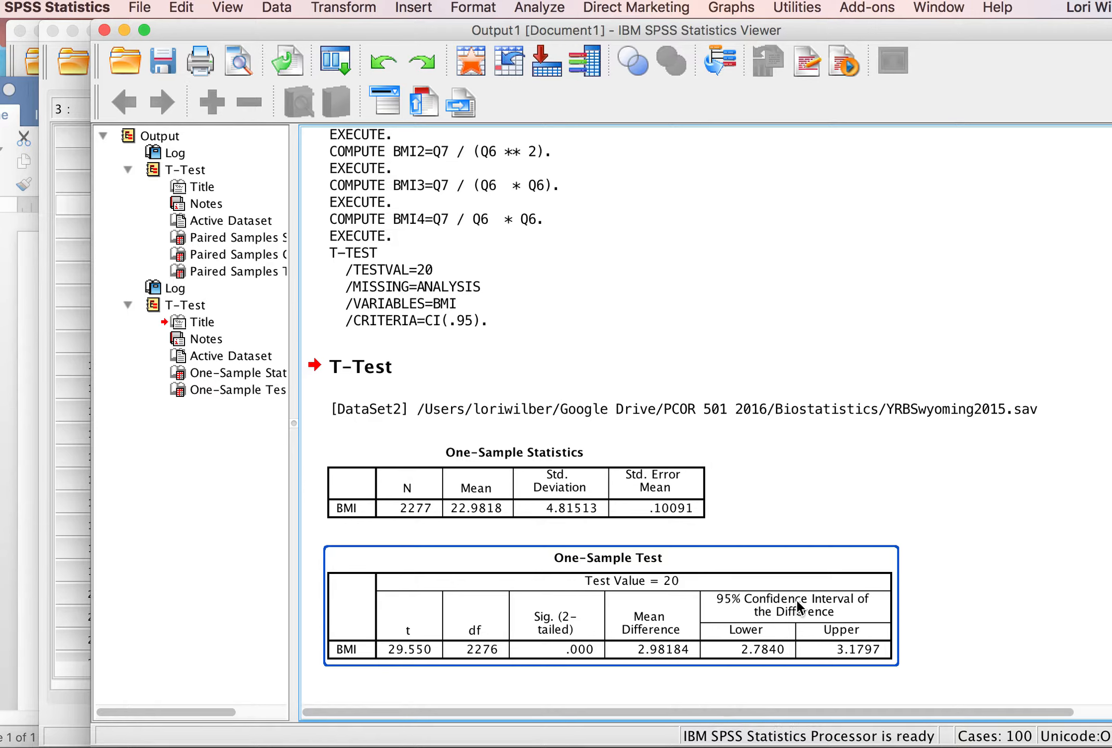
{"action": "left_click", "coordinate": [561, 537]}
{"action": "left_click", "coordinate": [478, 509]}
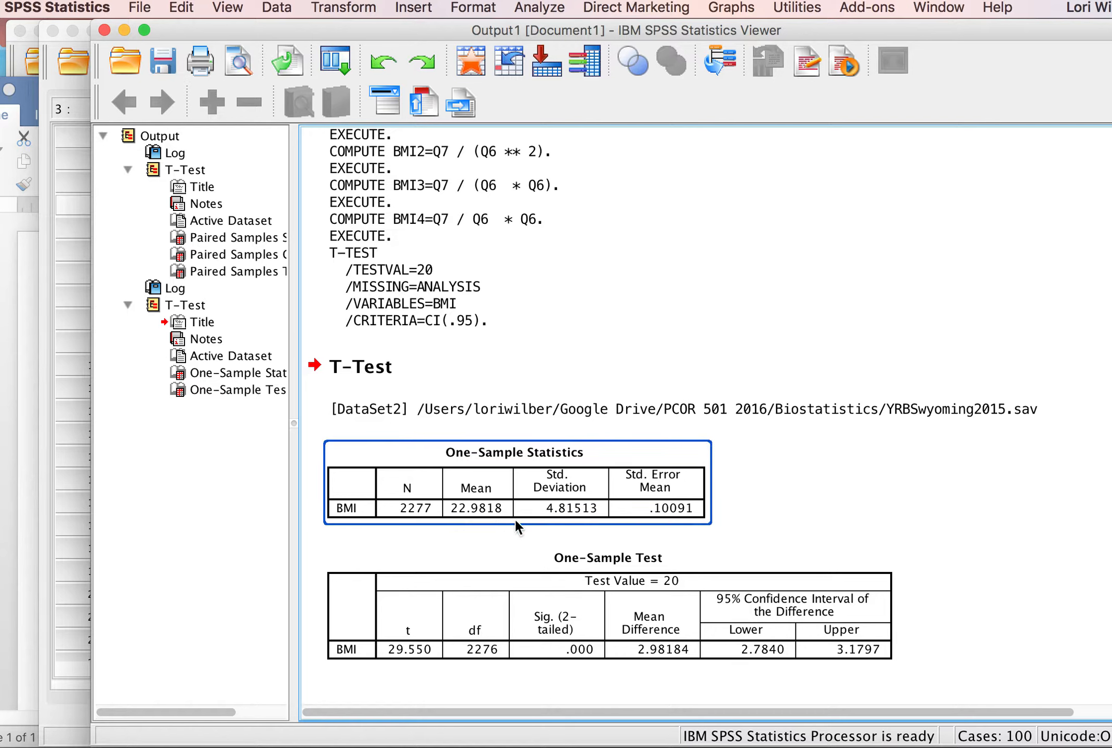
{"action": "left_click", "coordinate": [764, 656]}
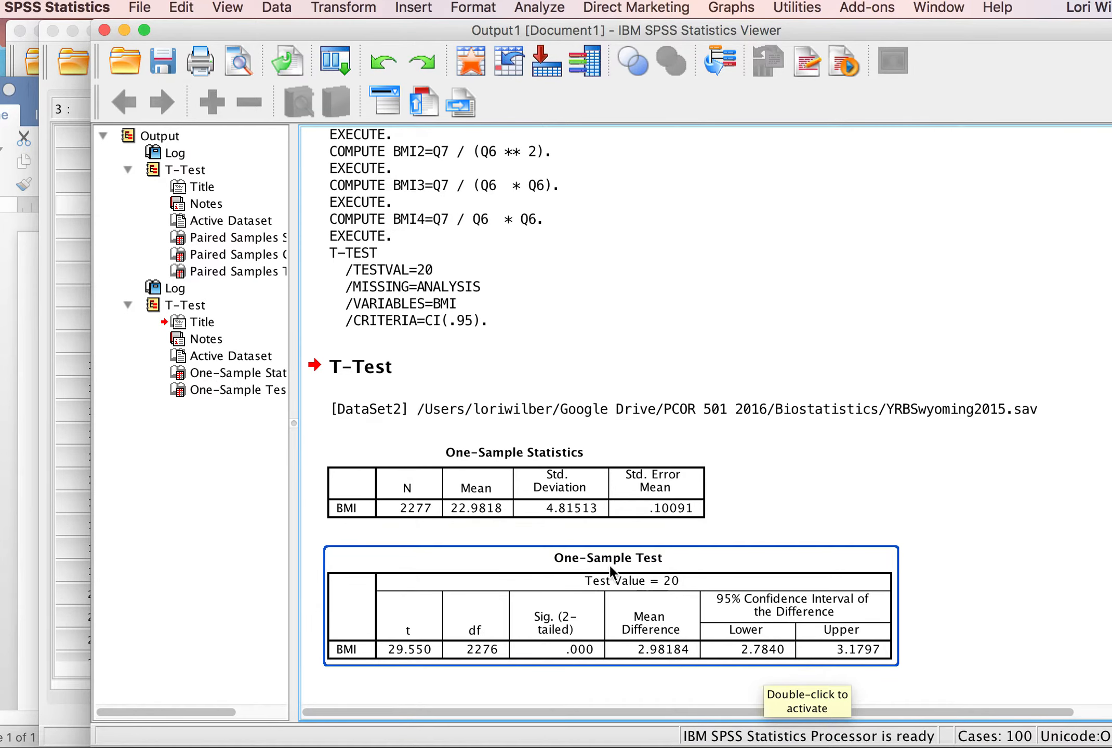
- Check the Independent entry in the Word outline and start an Independent-Samples T Test in SPSS with BMI as the test variable
{"action": "left_click", "coordinate": [21, 317]}
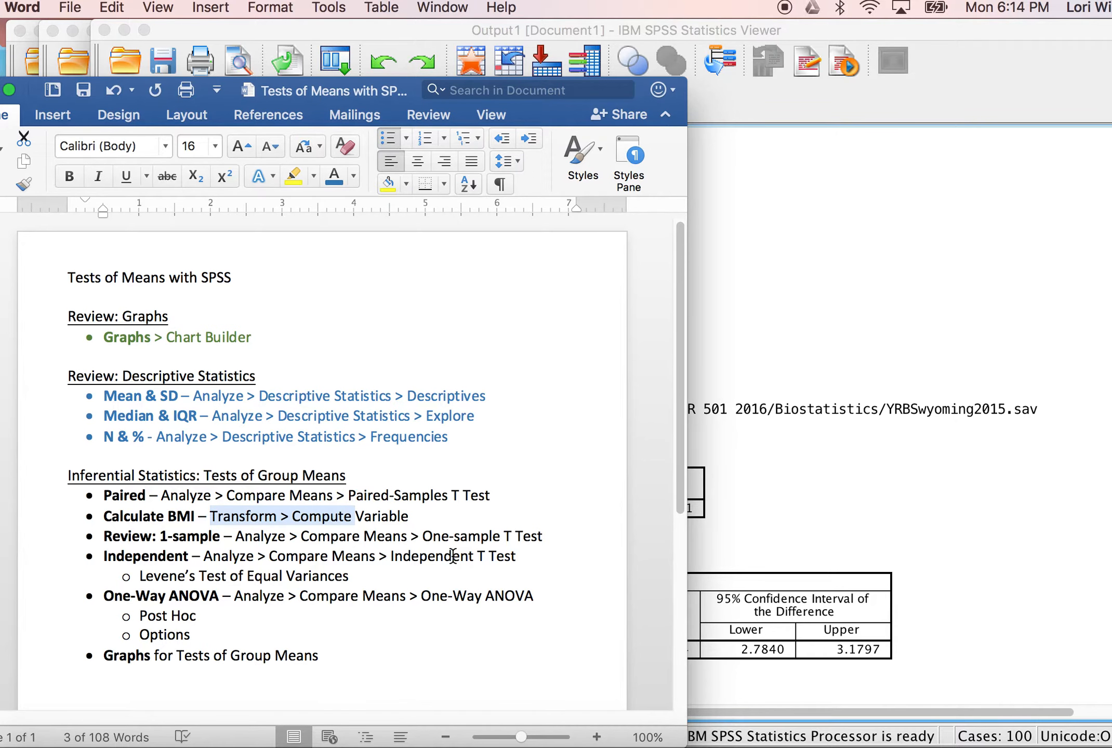
{"action": "left_click", "coordinate": [958, 261]}
{"action": "left_click", "coordinate": [539, 8]}
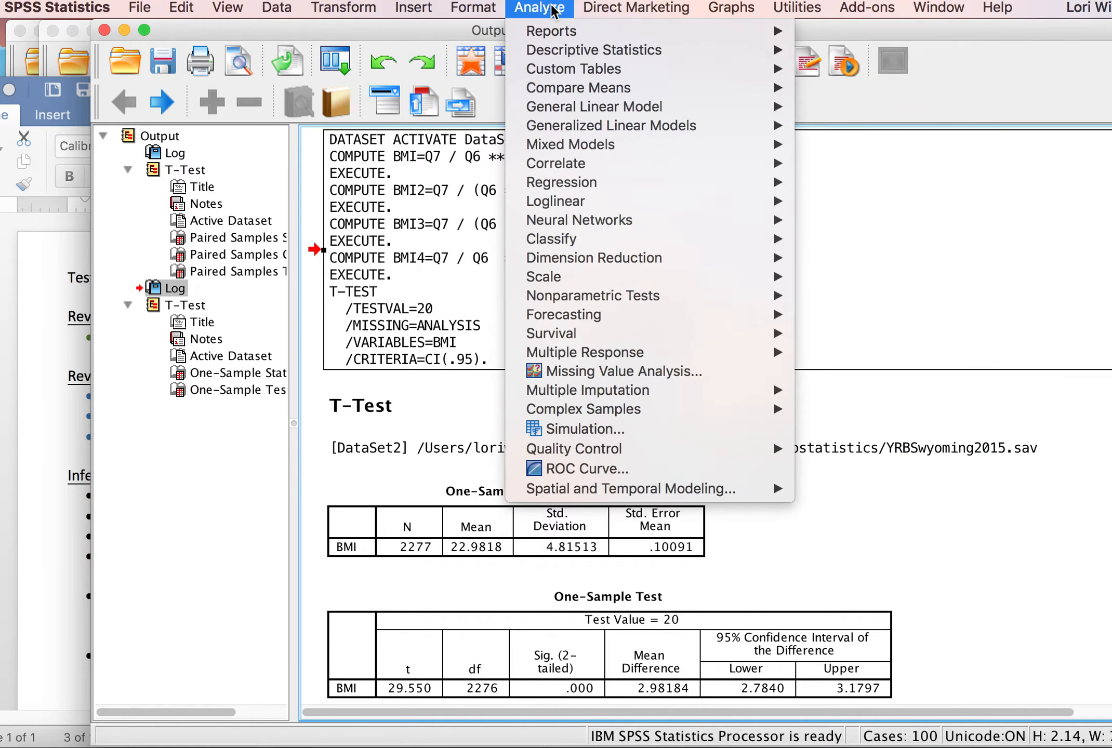
{"action": "mouse_move", "coordinate": [580, 98]}
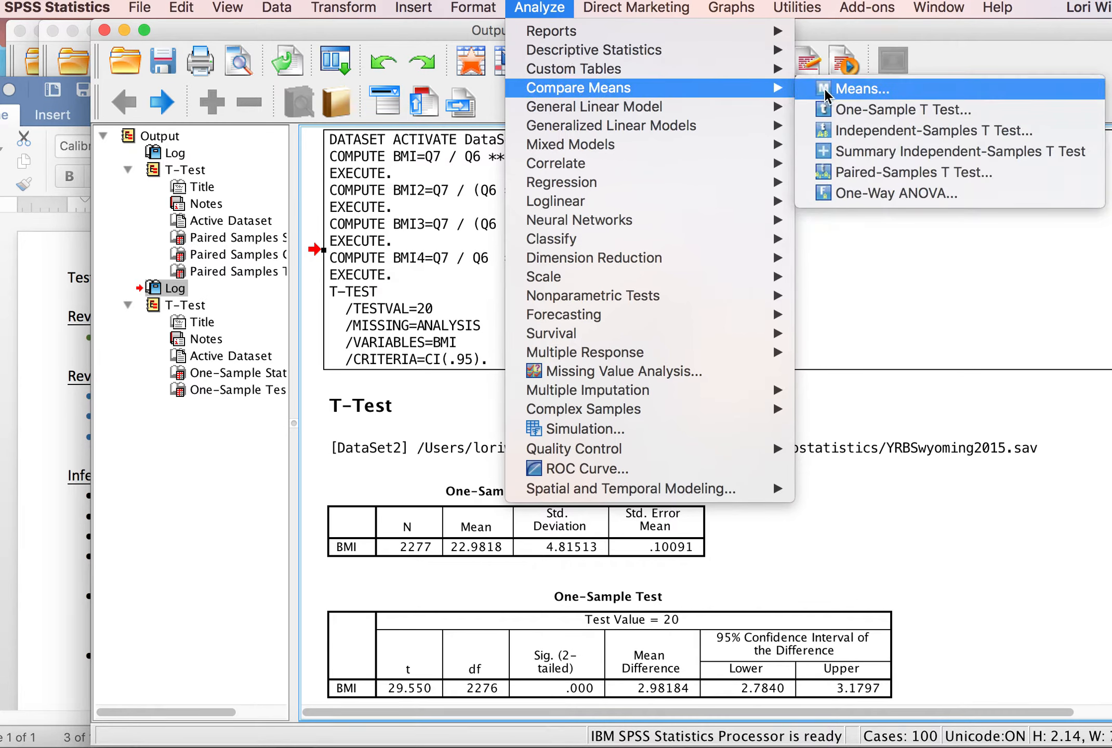
{"action": "left_click", "coordinate": [858, 131]}
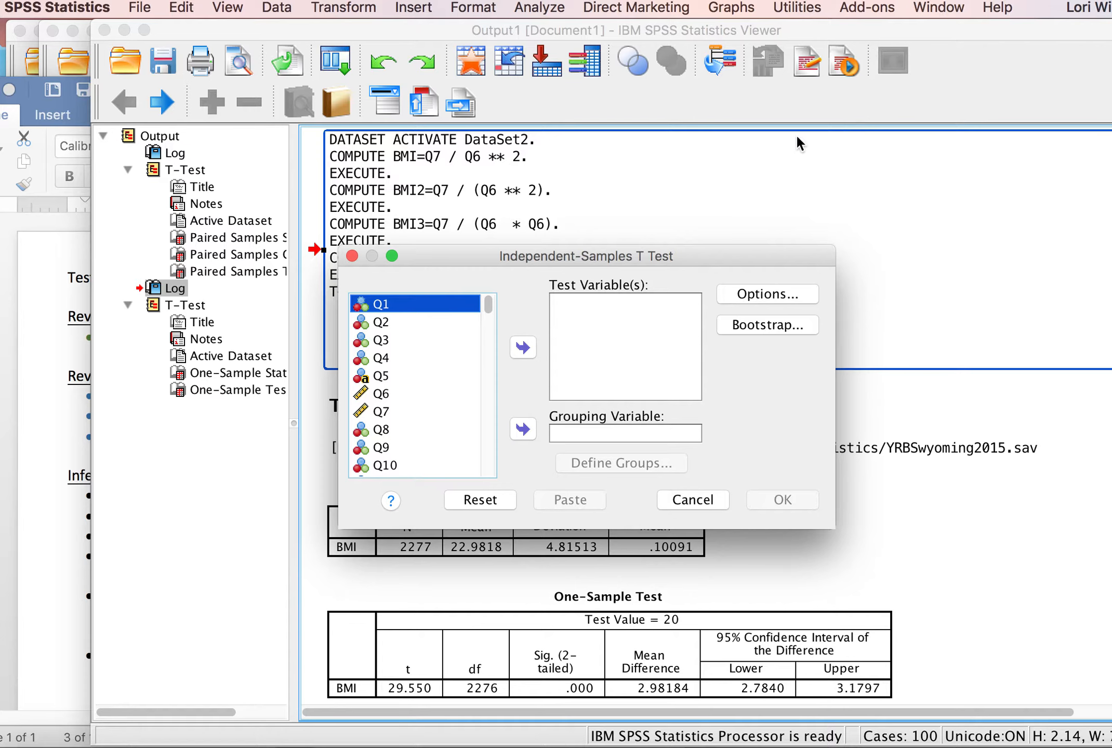
{"action": "left_click_drag", "start_coordinate": [488, 306], "coordinate": [490, 470]}
{"action": "left_click", "coordinate": [388, 416]}
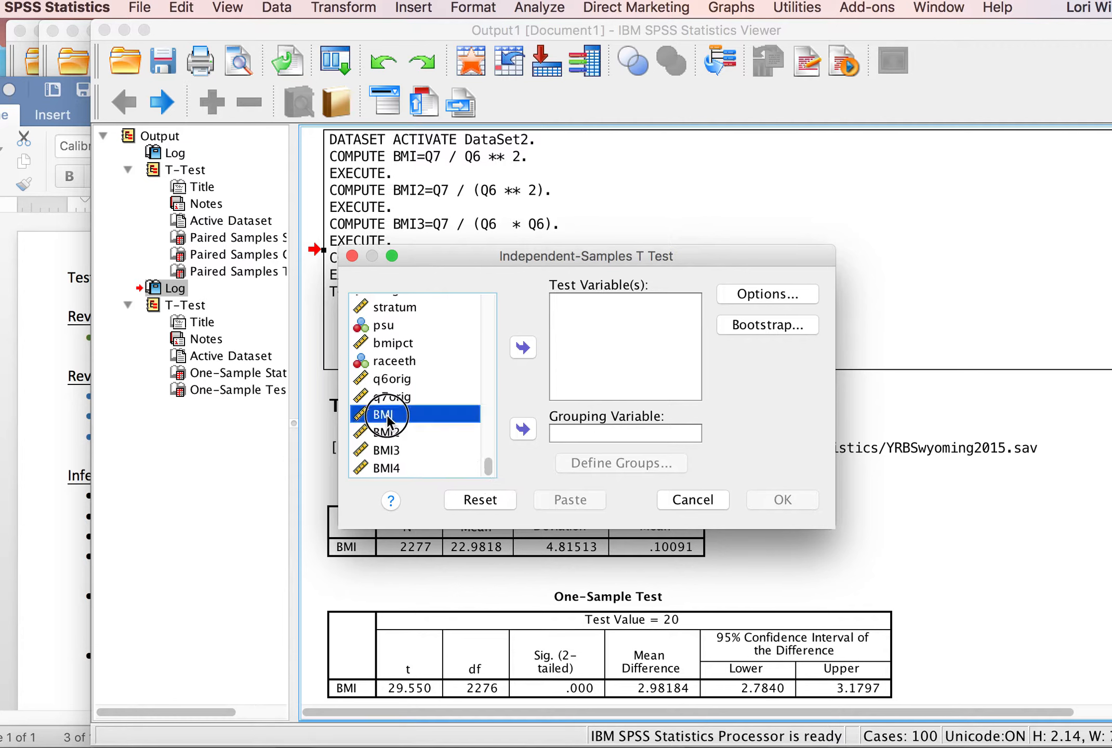
{"action": "left_click", "coordinate": [523, 348]}
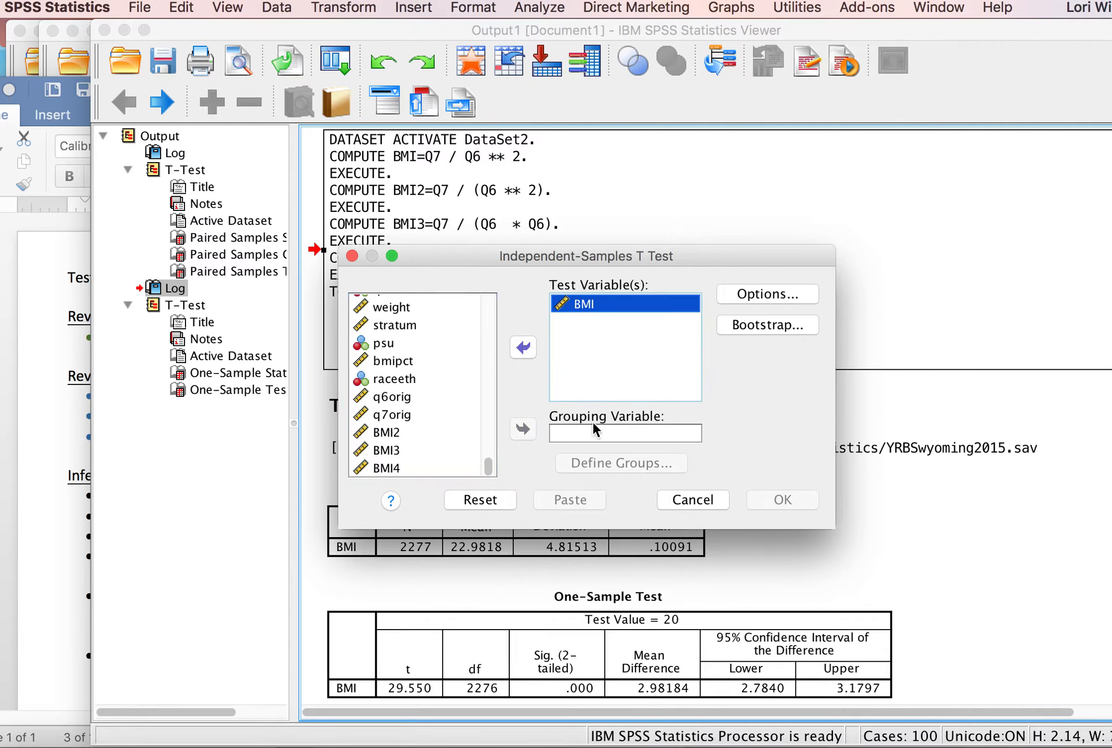
- Set Q2 as the grouping variable for the independent-samples t test
{"action": "left_click_drag", "start_coordinate": [486, 463], "coordinate": [504, 308]}
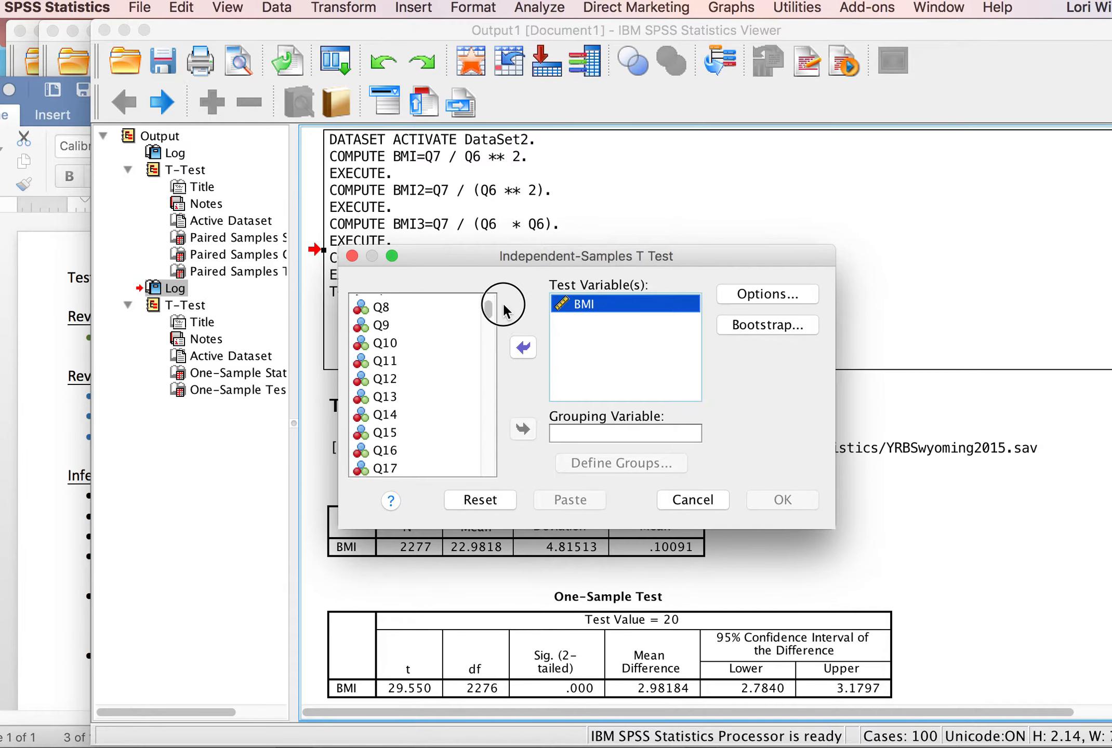
{"action": "left_click", "coordinate": [379, 322]}
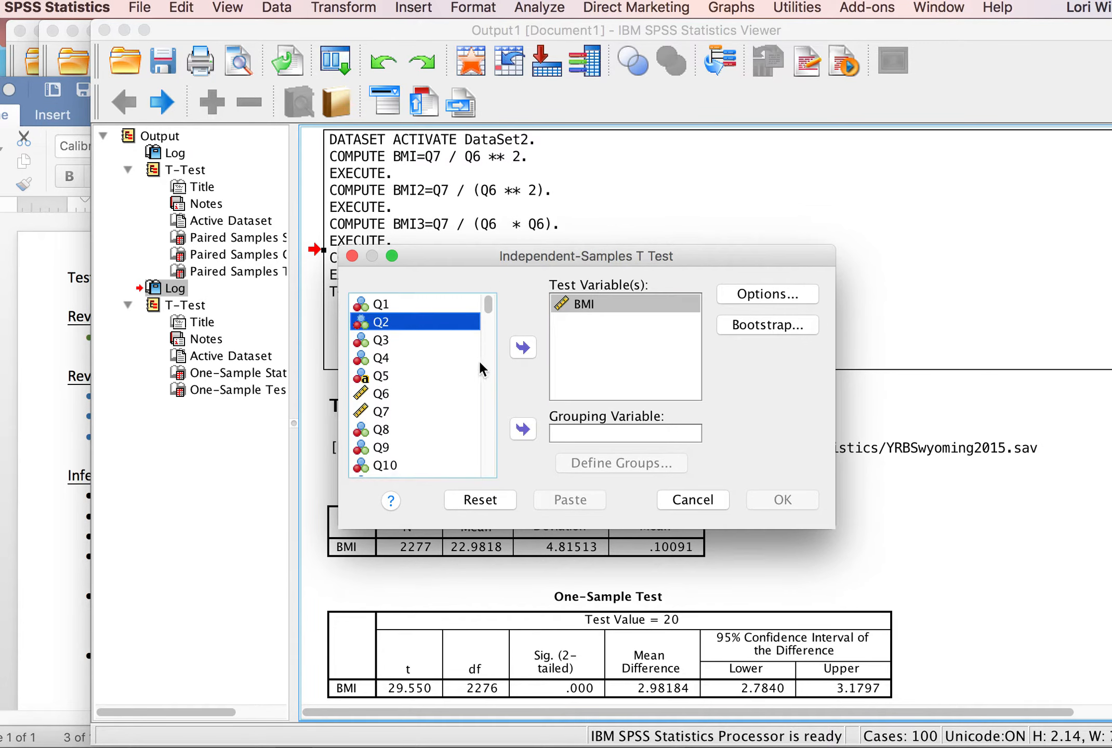
{"action": "left_click", "coordinate": [523, 430]}
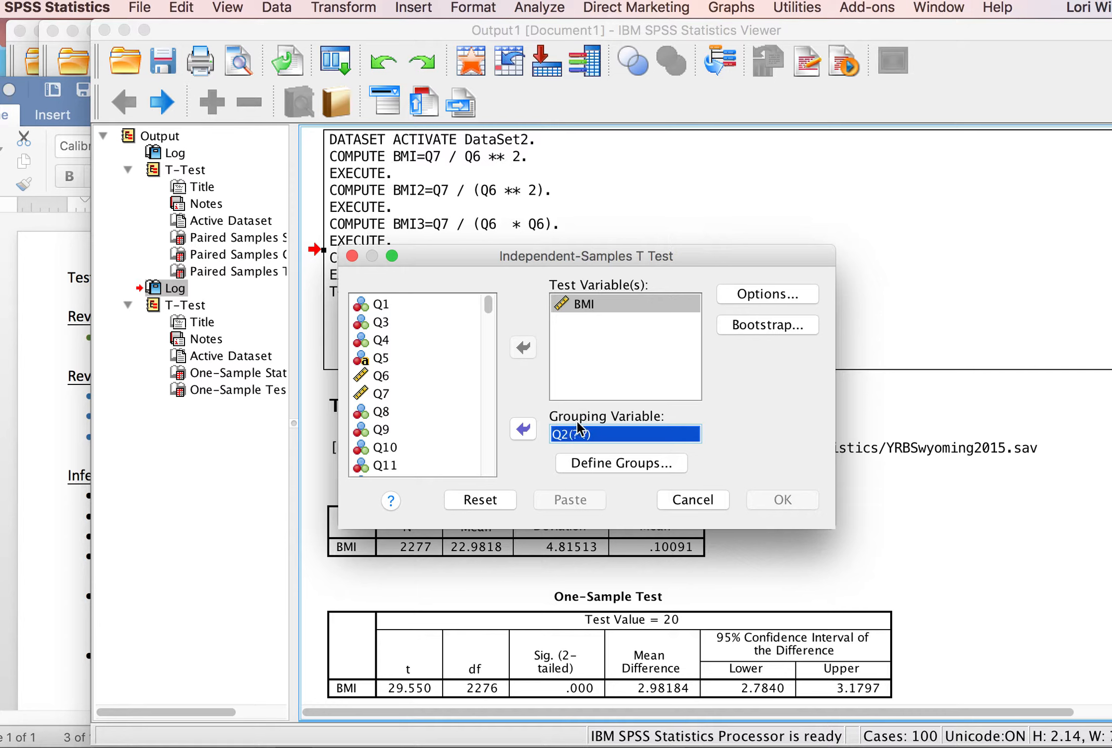
{"action": "left_click", "coordinate": [782, 500]}
- Define the Q2 groups with the specified values 1 and 2 and run the independent-samples t test on BMI
{"action": "left_click", "coordinate": [597, 461]}
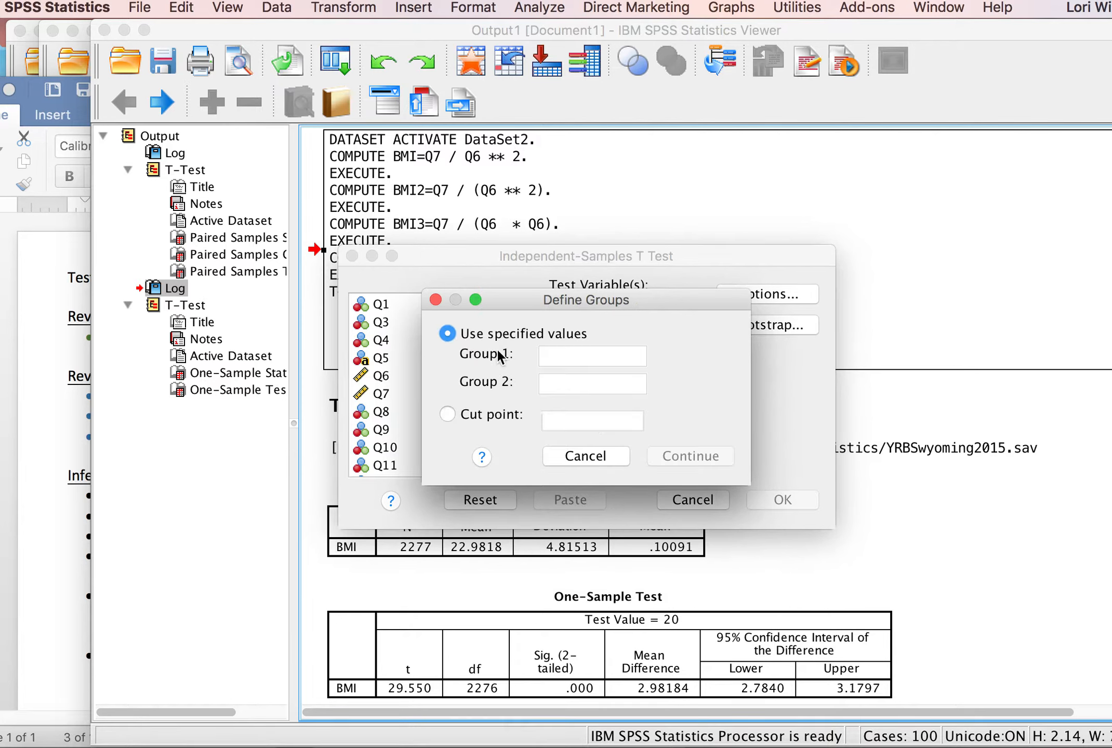
{"action": "left_click", "coordinate": [547, 358]}
{"action": "type", "text": "1"}
{"action": "left_click", "coordinate": [556, 383]}
{"action": "type", "text": "2"}
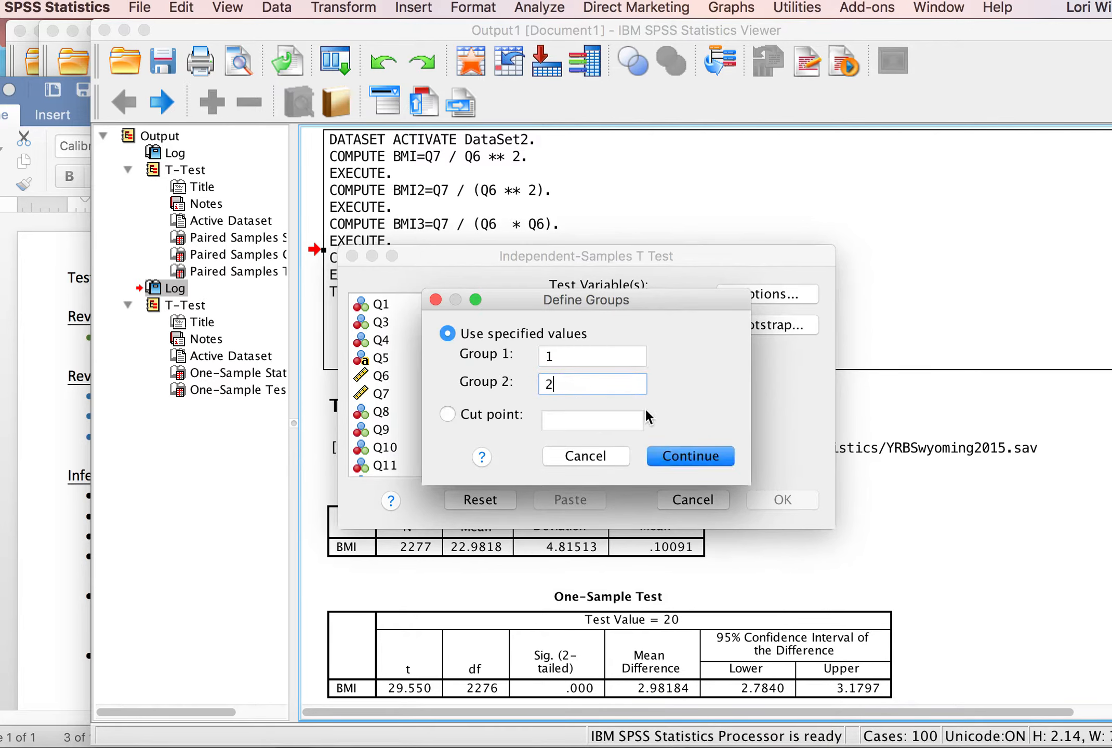
{"action": "left_click", "coordinate": [691, 457]}
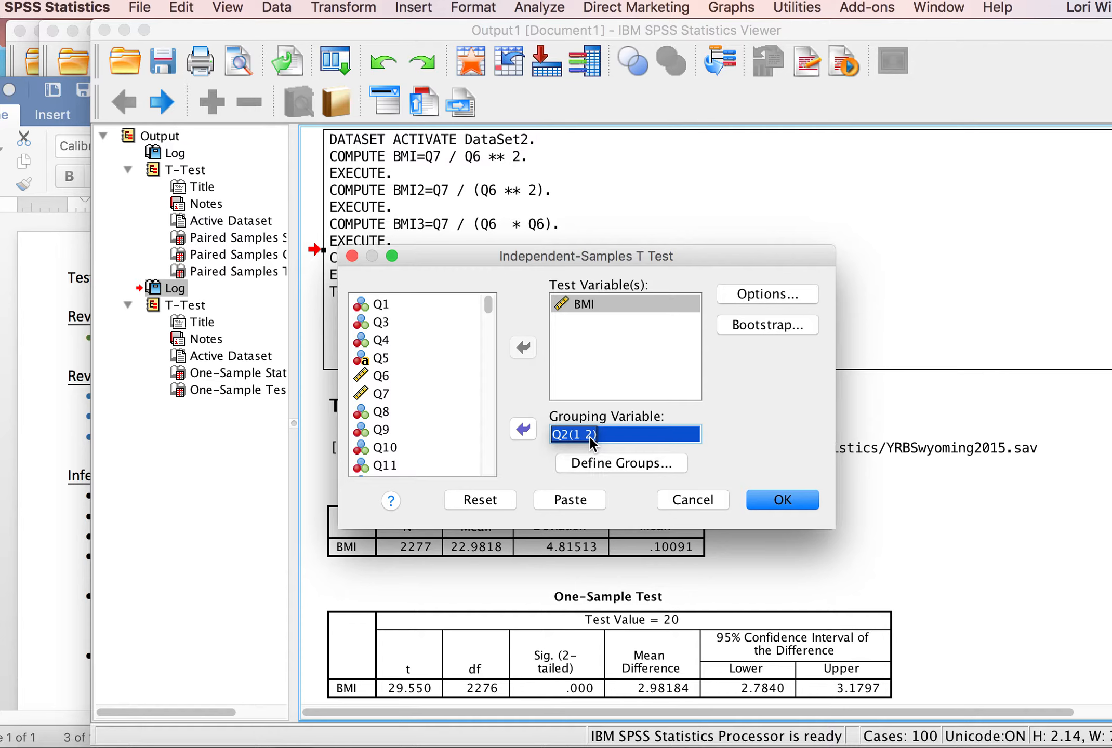
{"action": "left_click", "coordinate": [790, 501]}
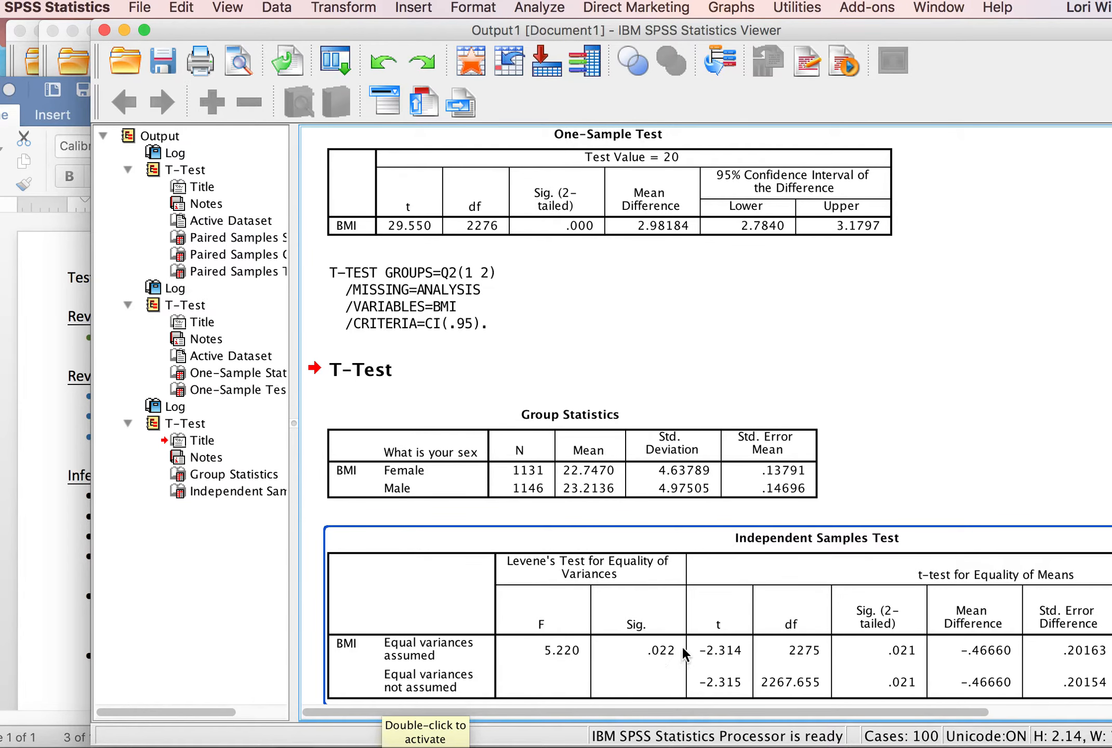
- Examine the Group Statistics and Independent Samples Test tables for BMI by sex, comparing Levene's test, standard deviations, means, mean difference and confidence interval
{"action": "left_click", "coordinate": [666, 653]}
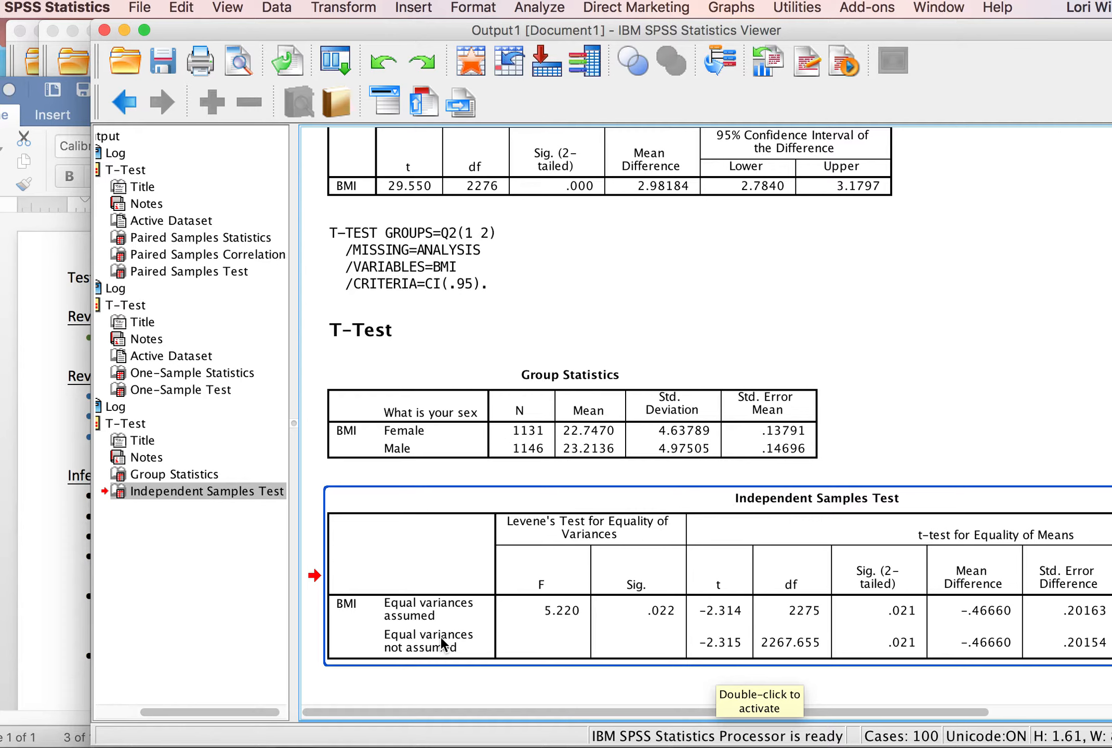
{"action": "left_click", "coordinate": [693, 424]}
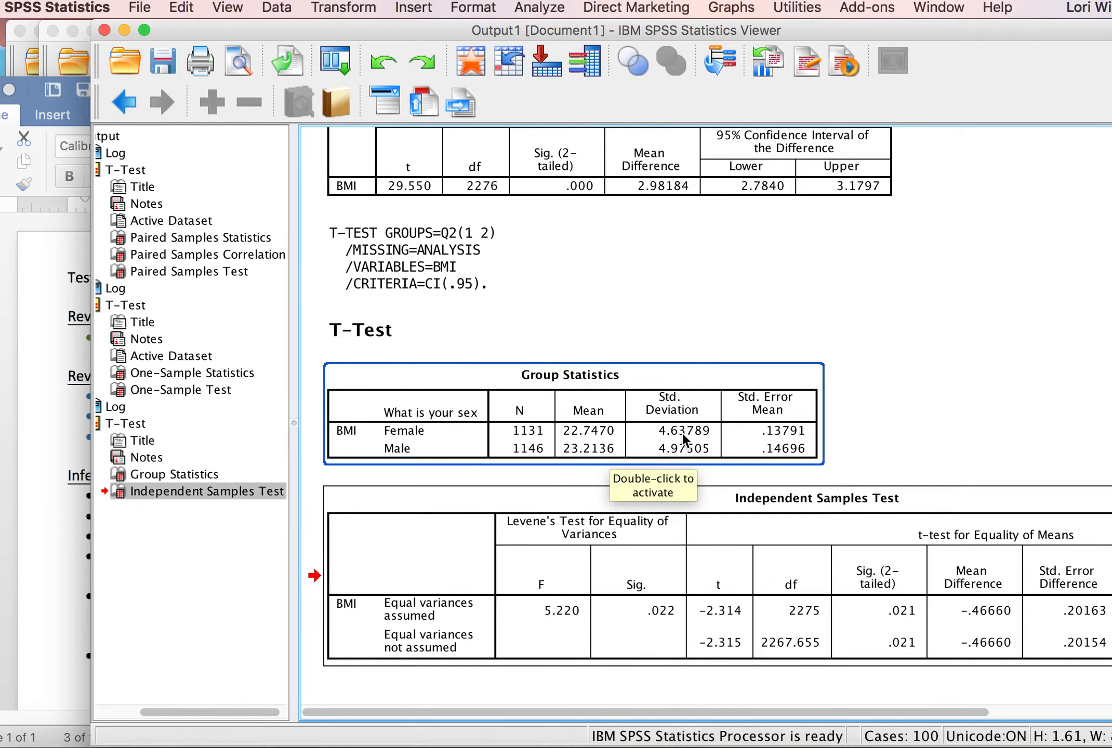
{"action": "left_click", "coordinate": [672, 515]}
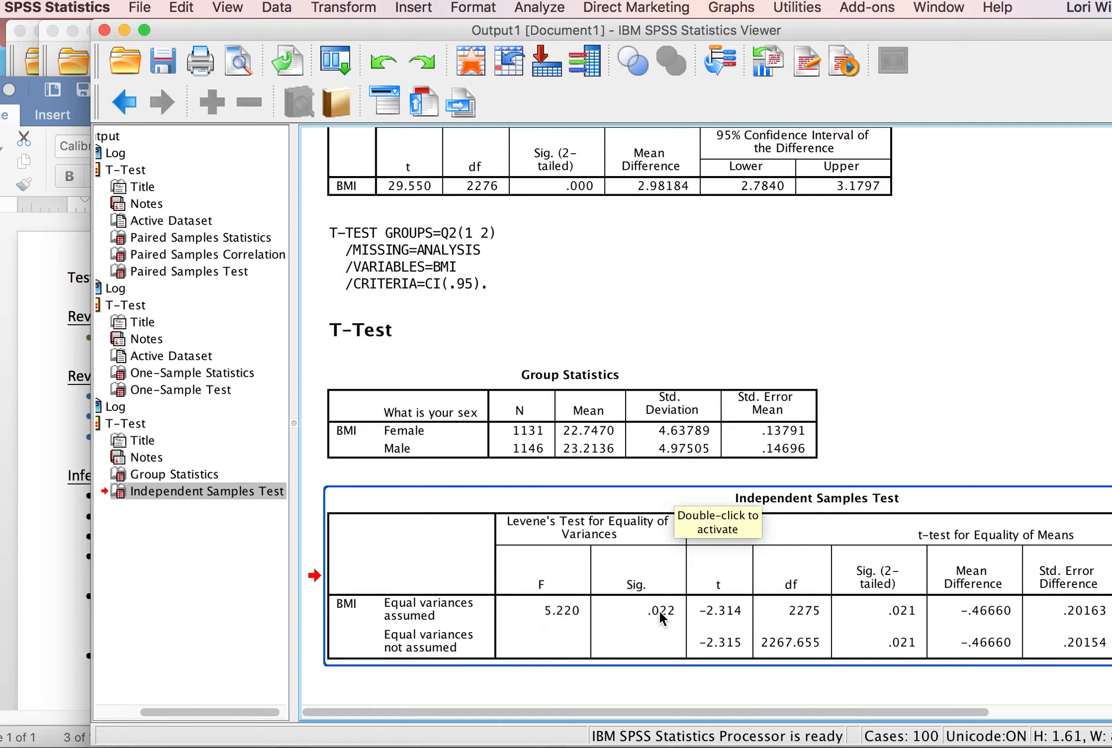
{"action": "left_click", "coordinate": [557, 444]}
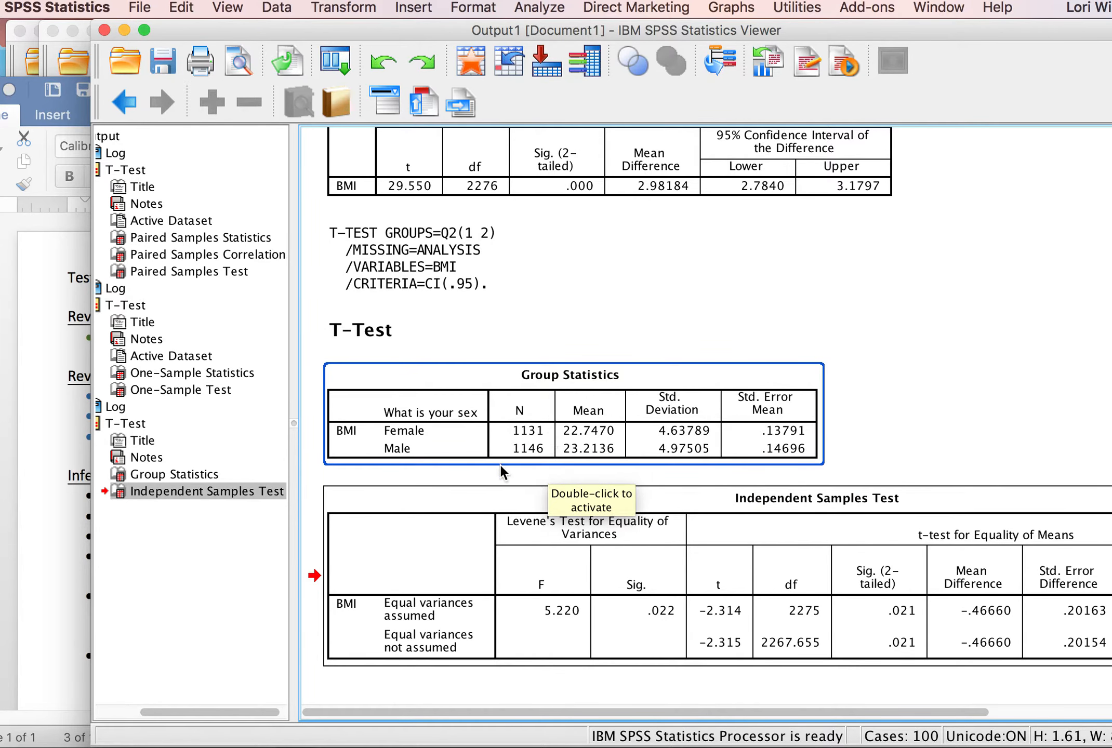
{"action": "left_click", "coordinate": [529, 473]}
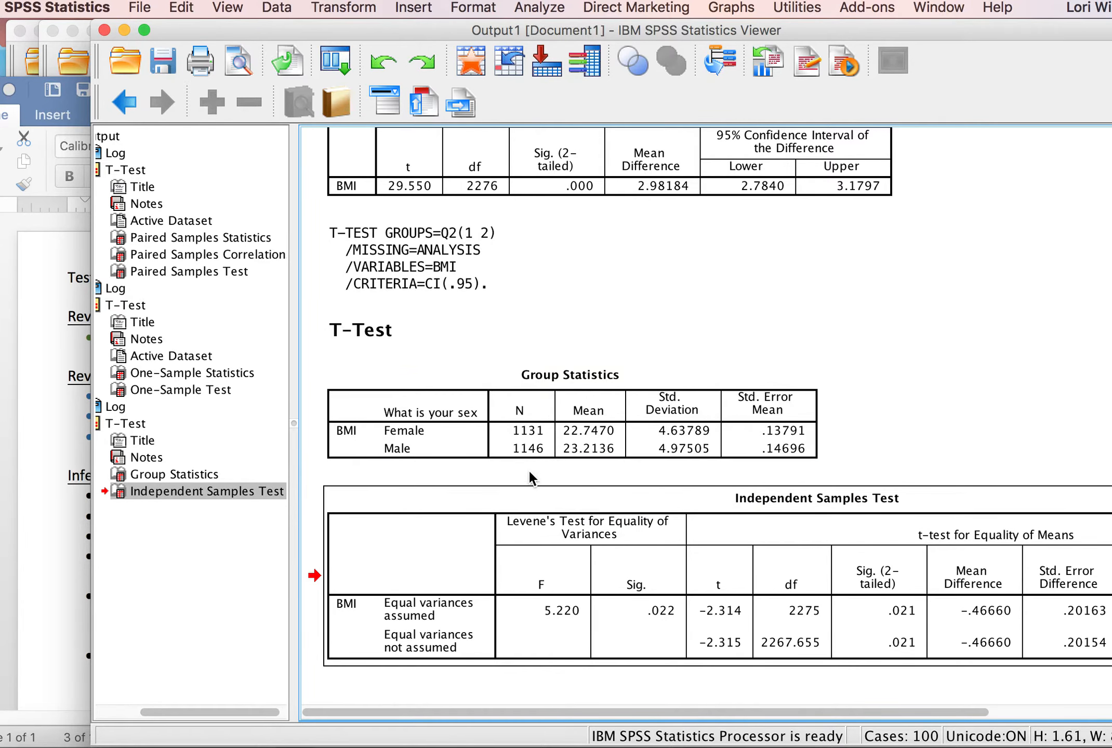
{"action": "left_click", "coordinate": [609, 532]}
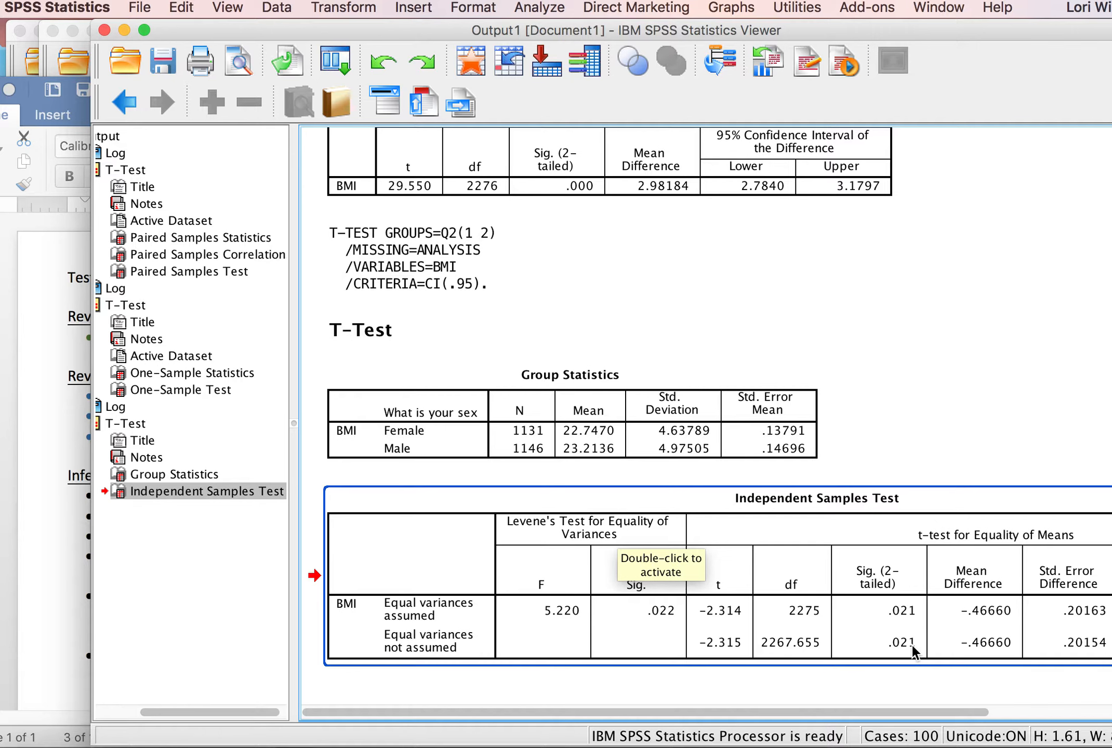
{"action": "scroll", "coordinate": [912, 644], "scroll_direction": "right", "scroll_amount": 5}
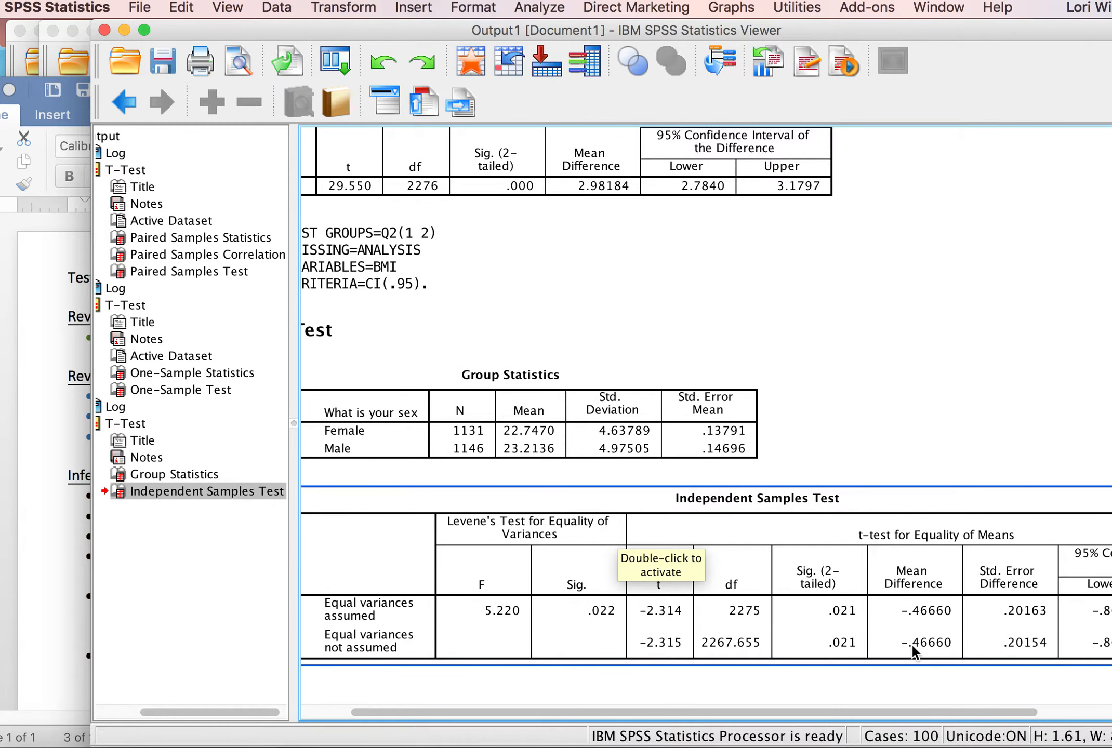
{"action": "scroll", "coordinate": [911, 644], "scroll_direction": "right", "scroll_amount": 3}
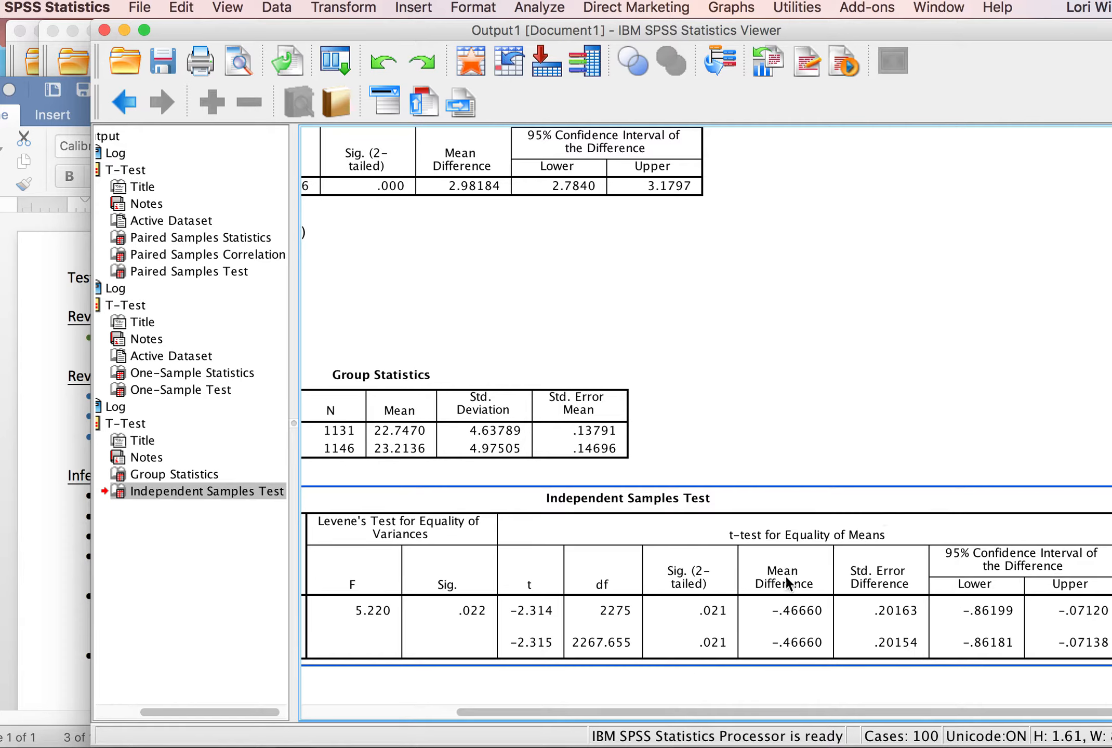
{"action": "left_click", "coordinate": [609, 447]}
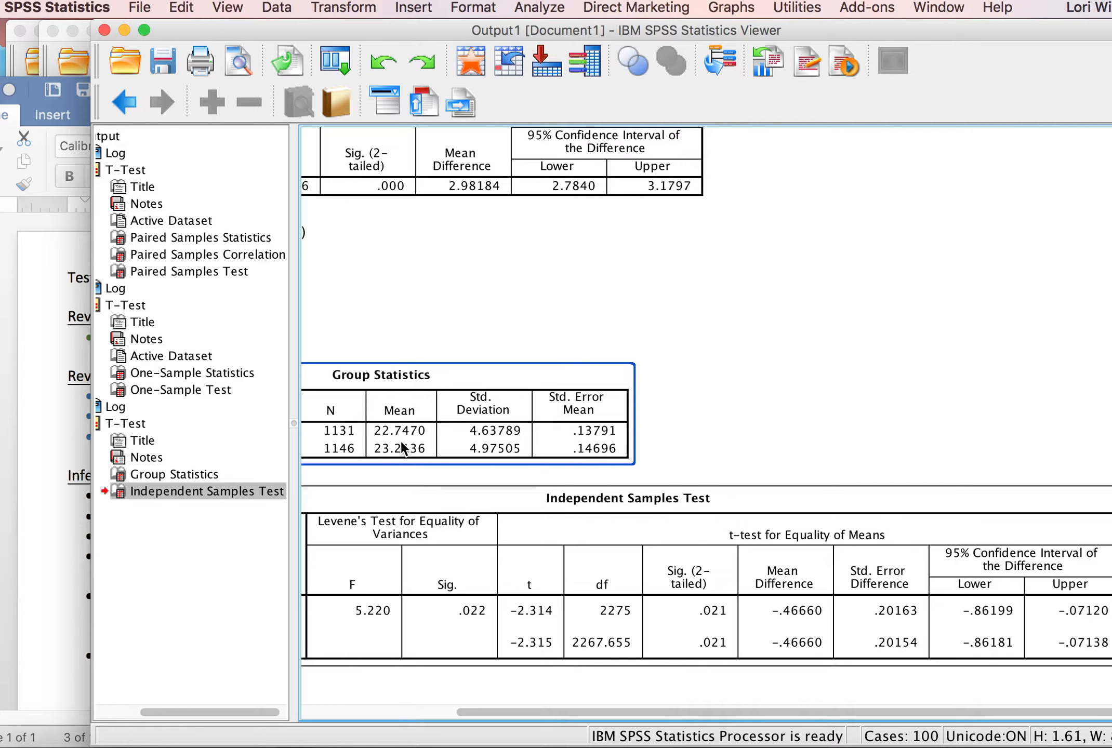
{"action": "left_click", "coordinate": [431, 488]}
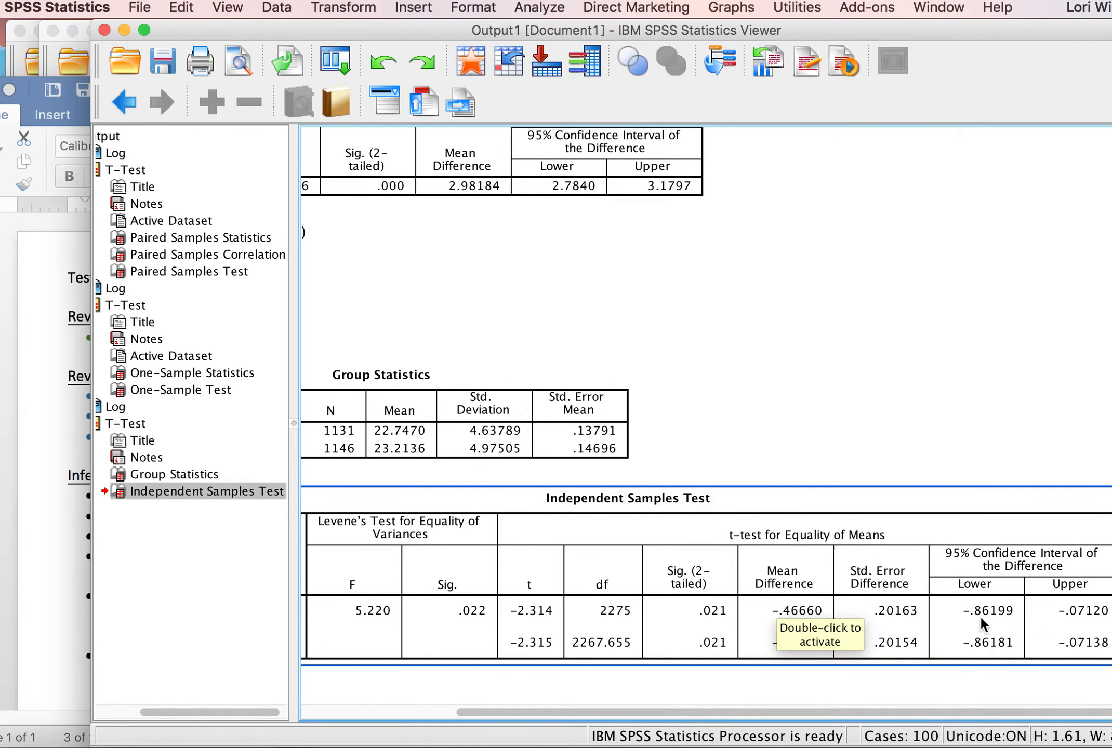
{"action": "scroll", "coordinate": [977, 615], "scroll_direction": "left", "scroll_amount": 5}
{"action": "scroll", "coordinate": [972, 610], "scroll_direction": "up", "scroll_amount": 3}
{"action": "scroll", "coordinate": [935, 598], "scroll_direction": "down", "scroll_amount": 3}
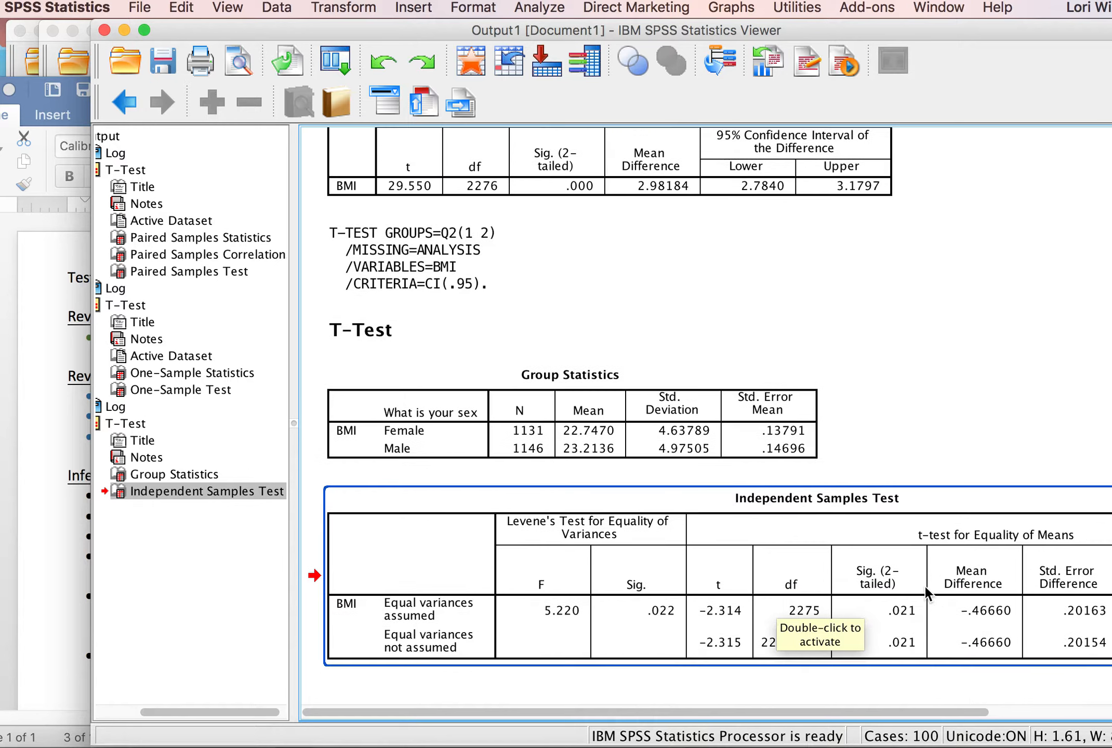
- Select the Levene's Test of Equal Variances entry in the Word outline and switch back to the SPSS output
{"action": "left_click", "coordinate": [36, 451]}
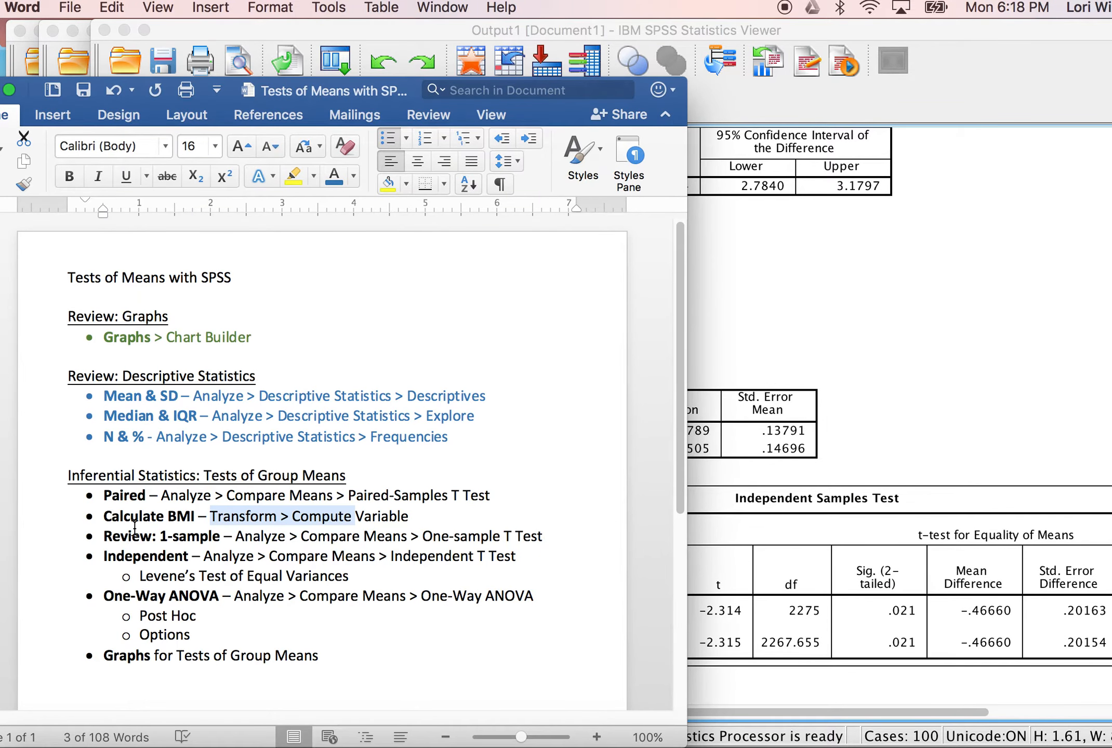
{"action": "left_click_drag", "start_coordinate": [140, 576], "coordinate": [333, 577]}
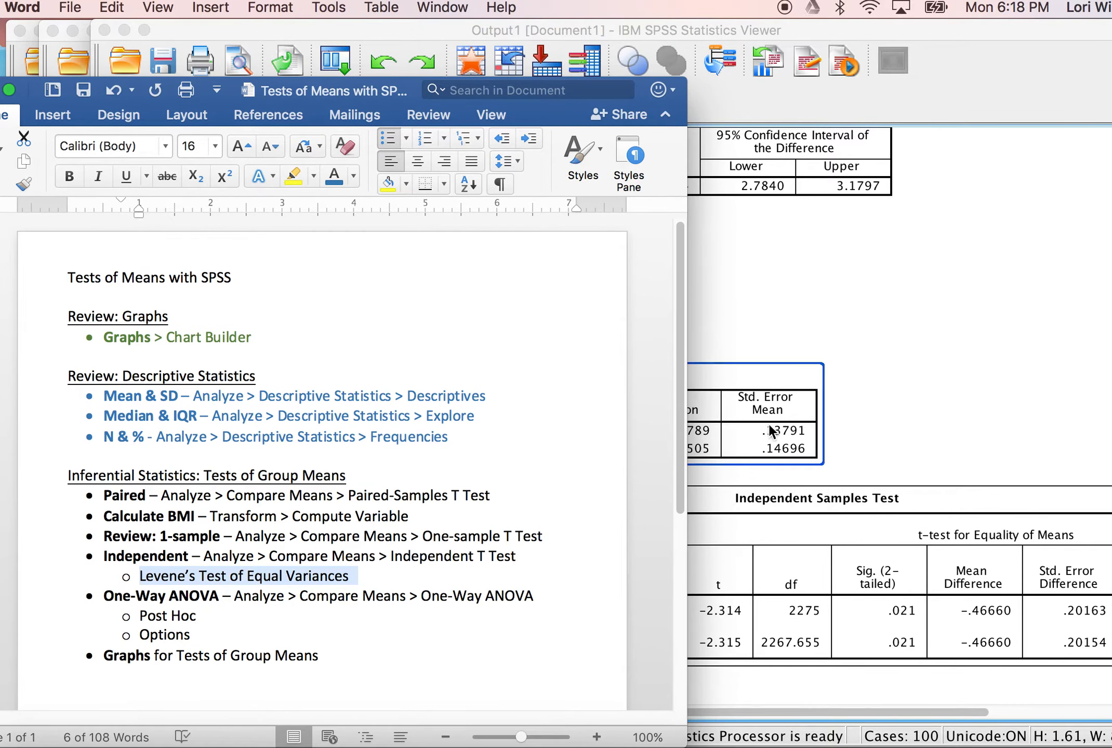
{"action": "left_click", "coordinate": [916, 402]}
- Review the significance of Levene's test against the female and male BMI figures in the Group Statistics table
{"action": "left_click", "coordinate": [593, 593]}
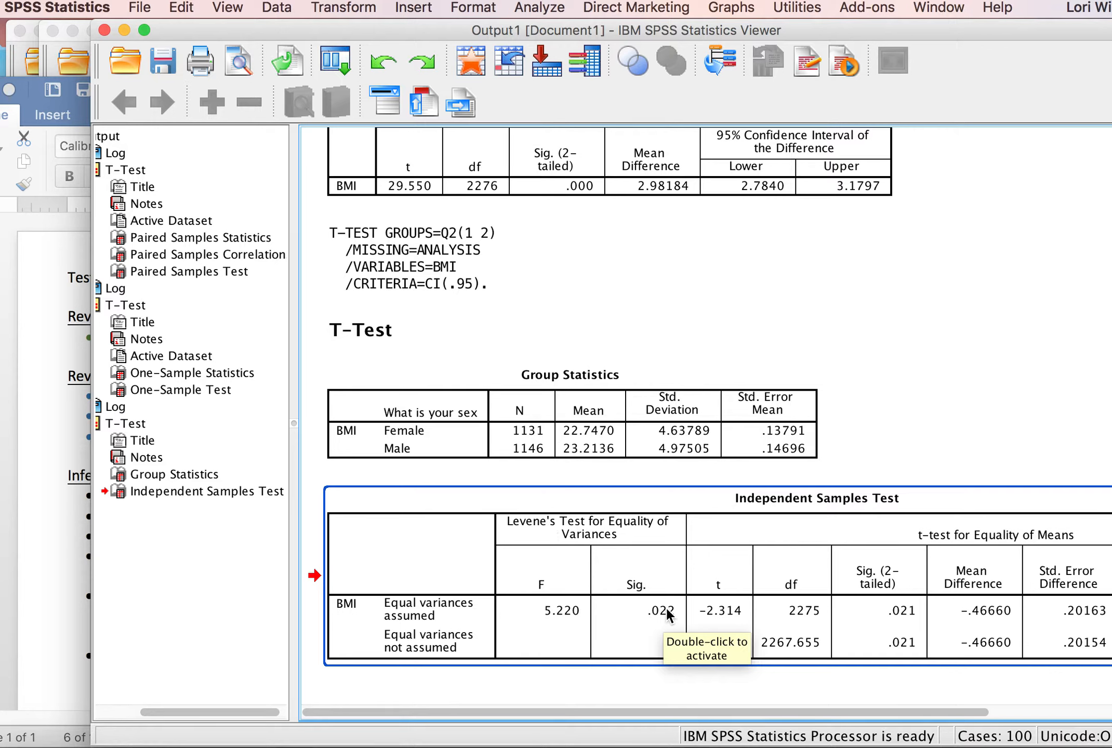
{"action": "left_click", "coordinate": [597, 430]}
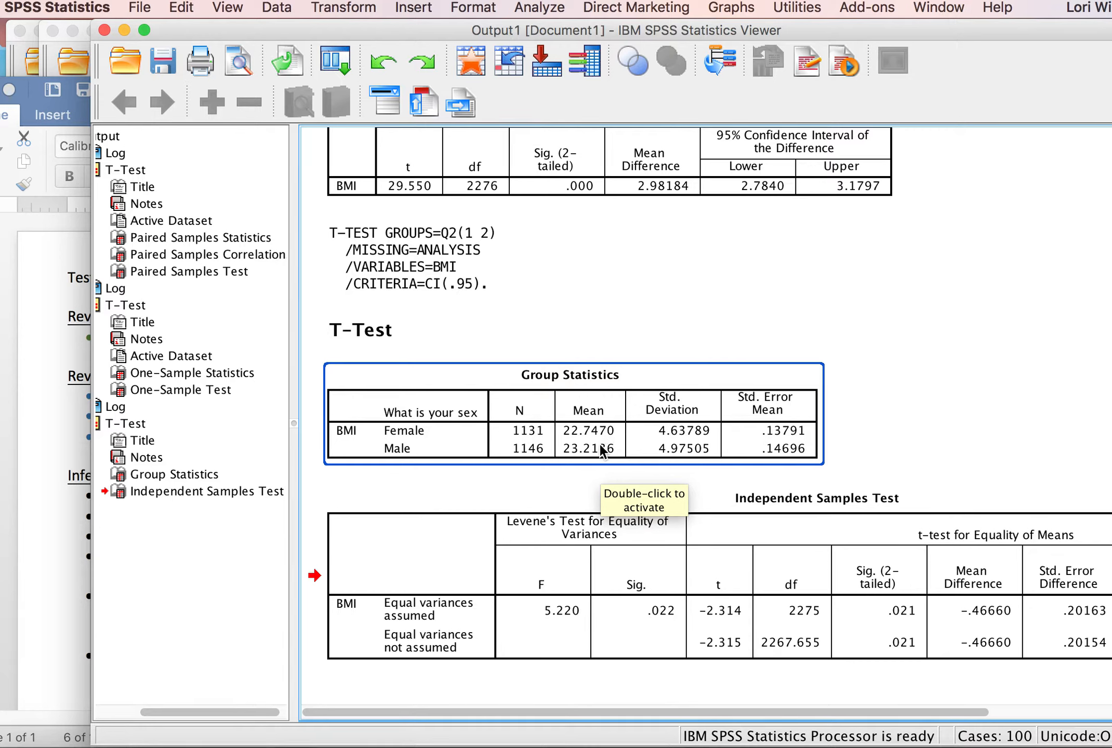
{"action": "left_click", "coordinate": [629, 599]}
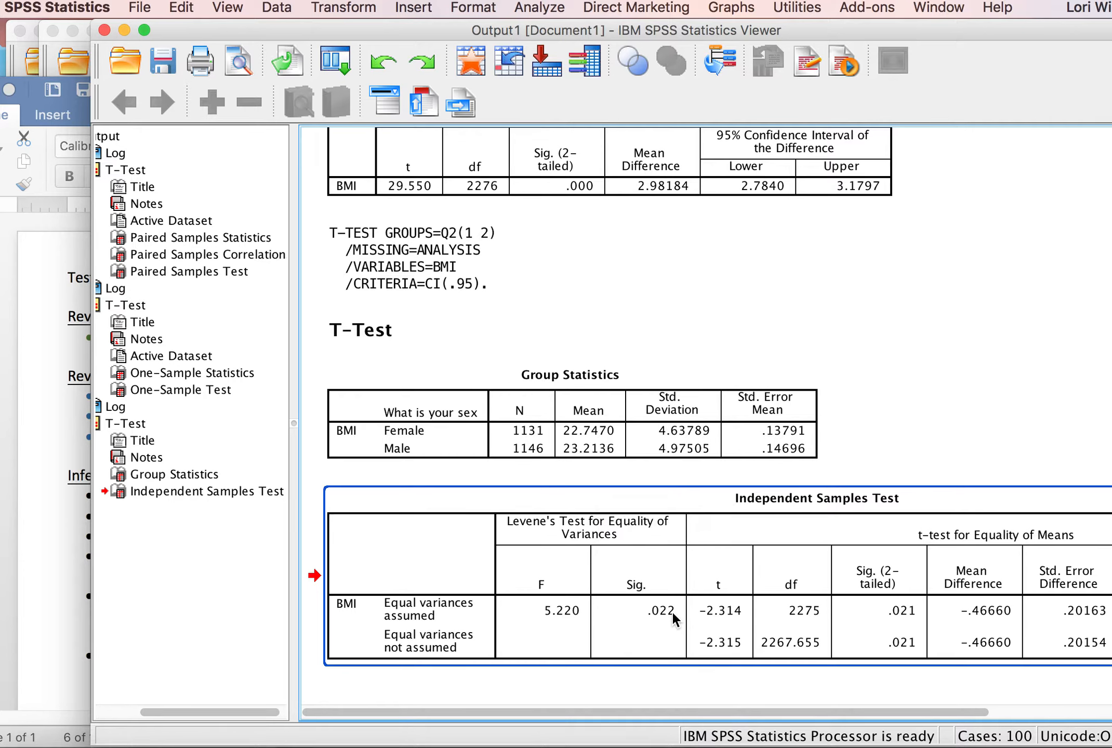
{"action": "left_click", "coordinate": [267, 515]}
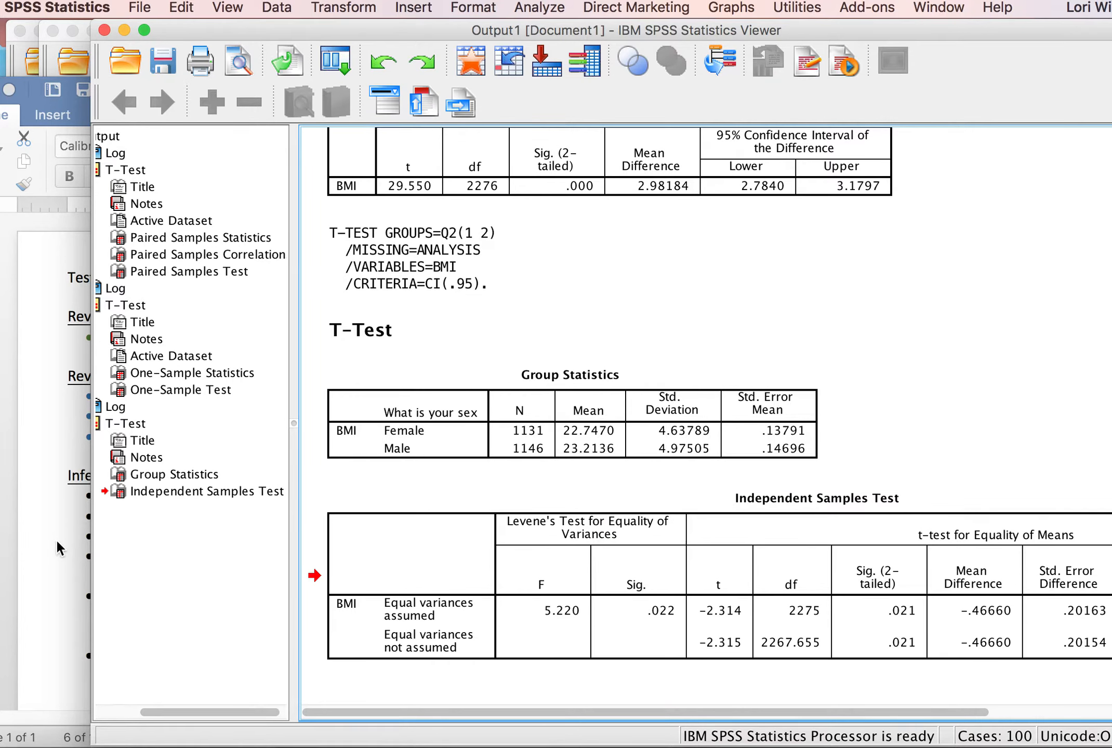
{"action": "left_click", "coordinate": [522, 657]}
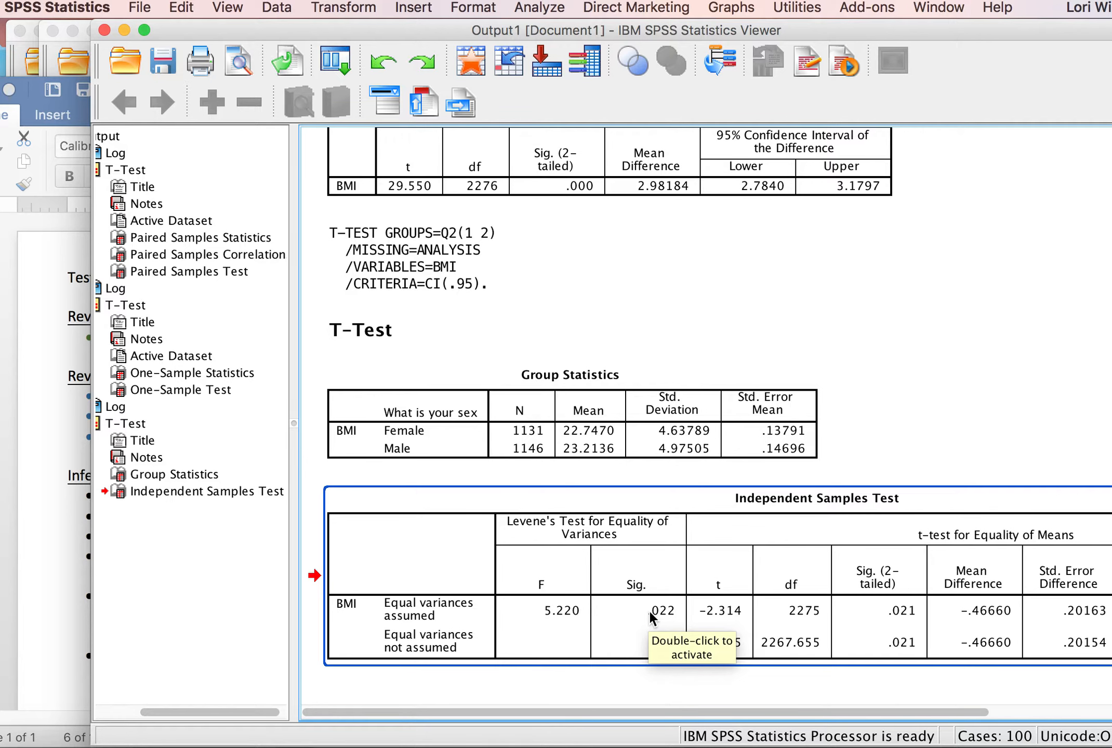
- Check the One-Way ANOVA entry in the Word outline and start a One-Way ANOVA in SPSS with BMI as the dependent variable
{"action": "left_click", "coordinate": [68, 550]}
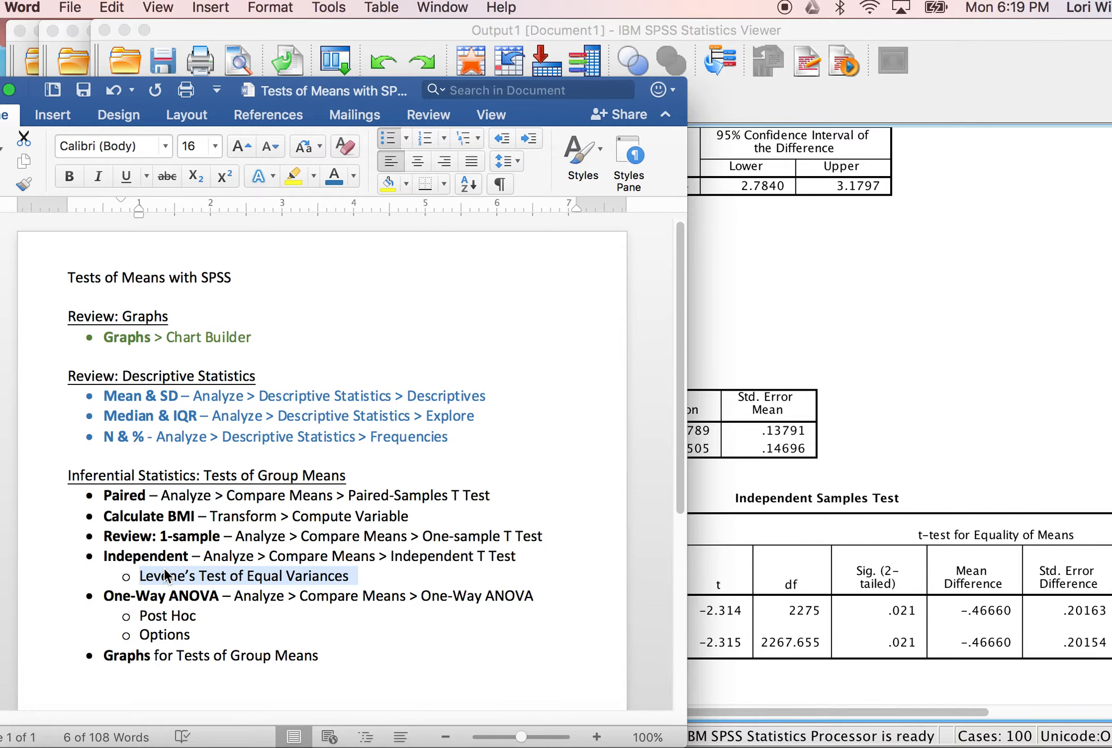
{"action": "left_click", "coordinate": [974, 295]}
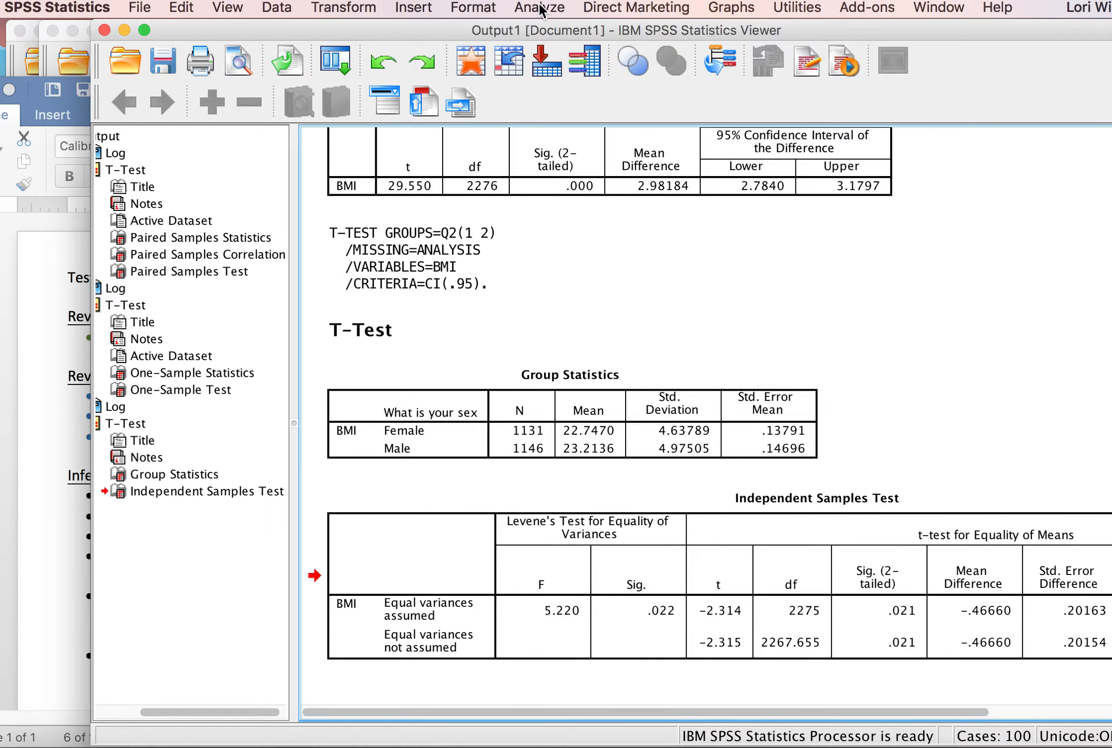
{"action": "left_click", "coordinate": [541, 8]}
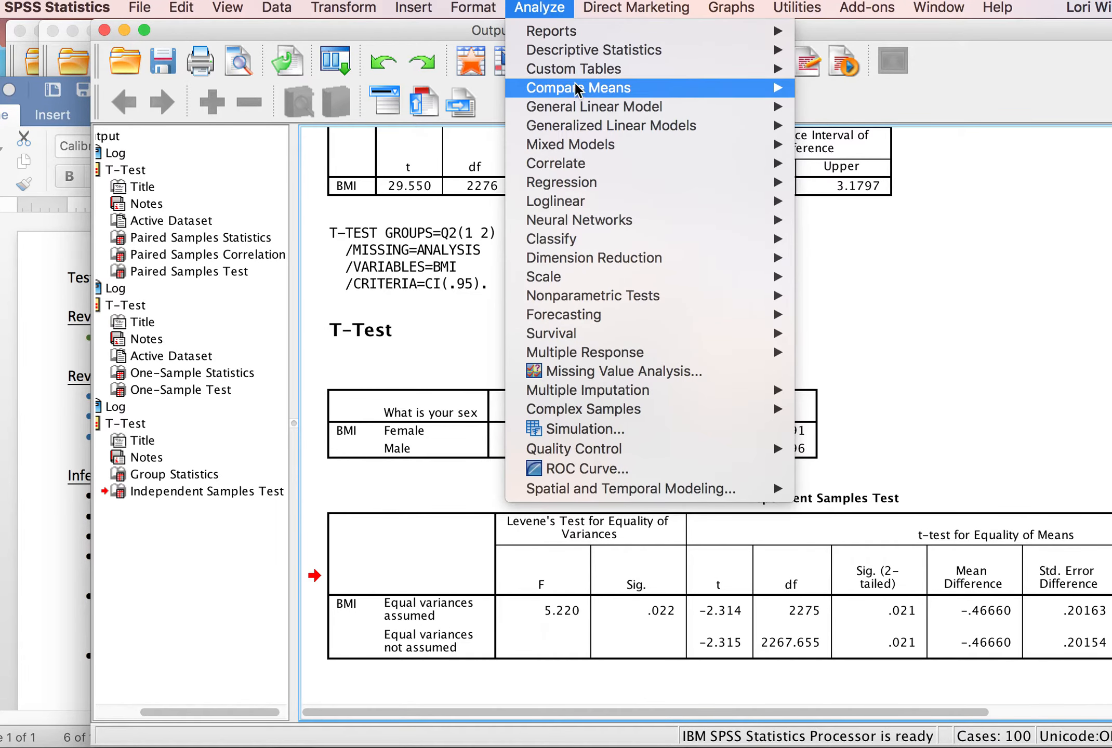
{"action": "mouse_move", "coordinate": [578, 86]}
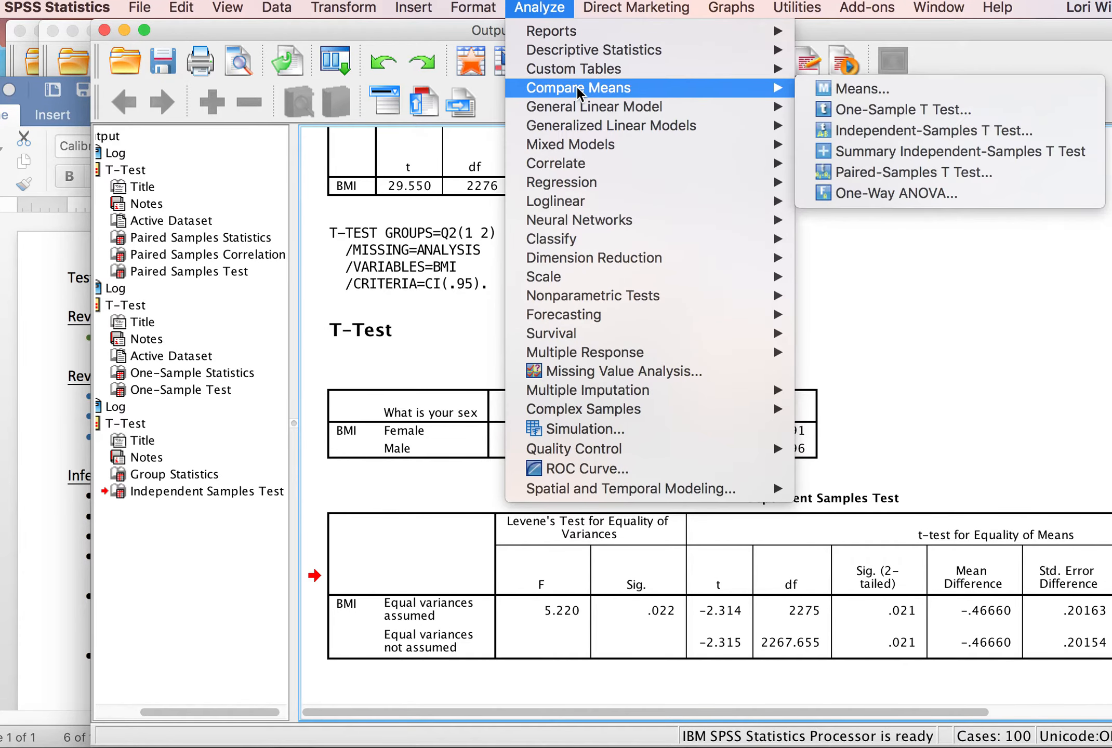
{"action": "left_click", "coordinate": [890, 194]}
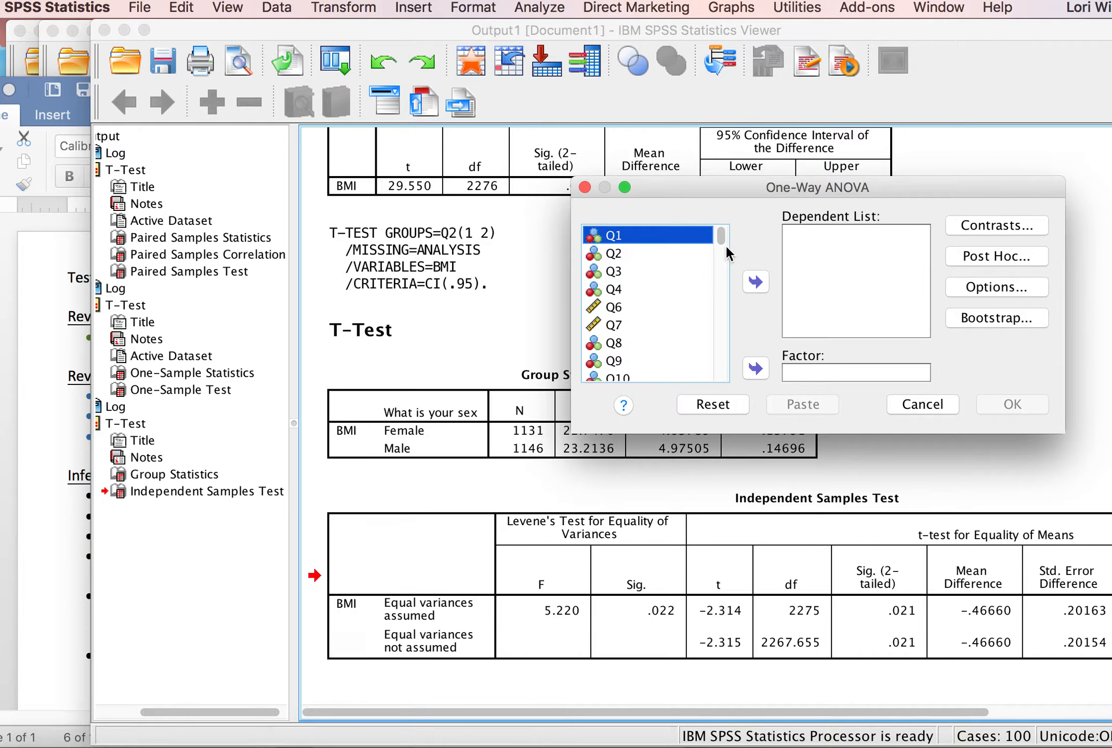
{"action": "left_click_drag", "start_coordinate": [720, 241], "coordinate": [728, 370]}
{"action": "left_click", "coordinate": [618, 319]}
{"action": "left_click", "coordinate": [755, 282]}
- Assign variable Q77 as the factor of the One-Way ANOVA on BMI
{"action": "left_click_drag", "start_coordinate": [722, 372], "coordinate": [727, 280]}
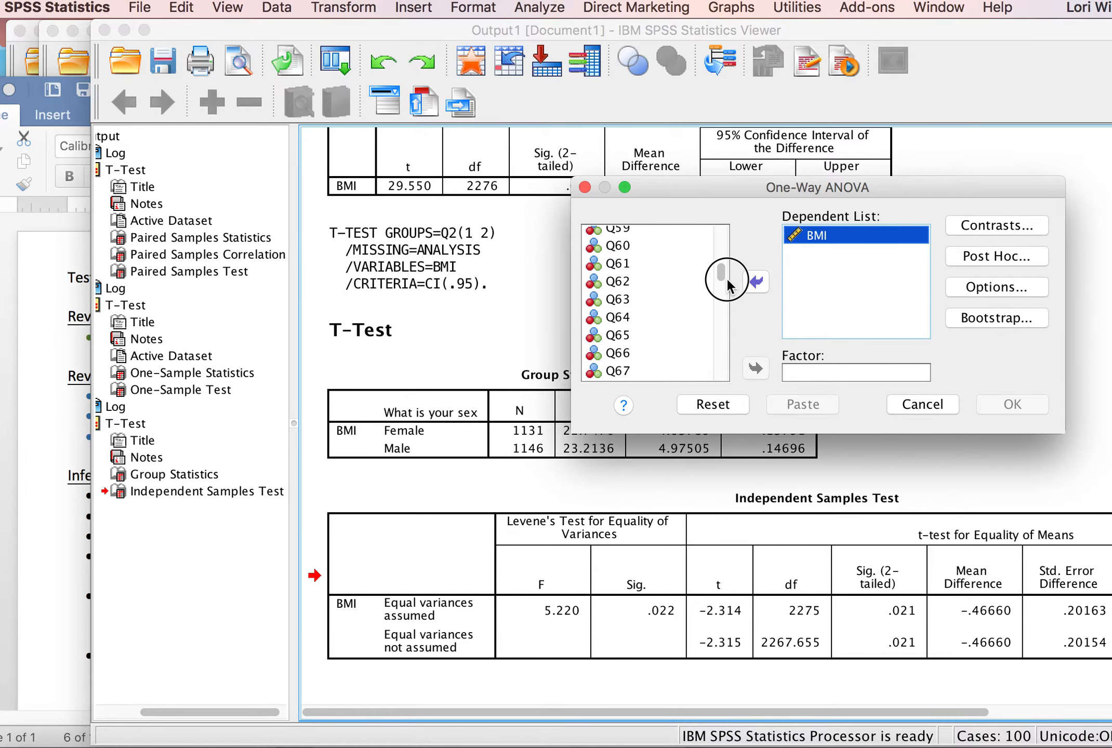
{"action": "left_click", "coordinate": [721, 336]}
{"action": "left_click", "coordinate": [724, 337]}
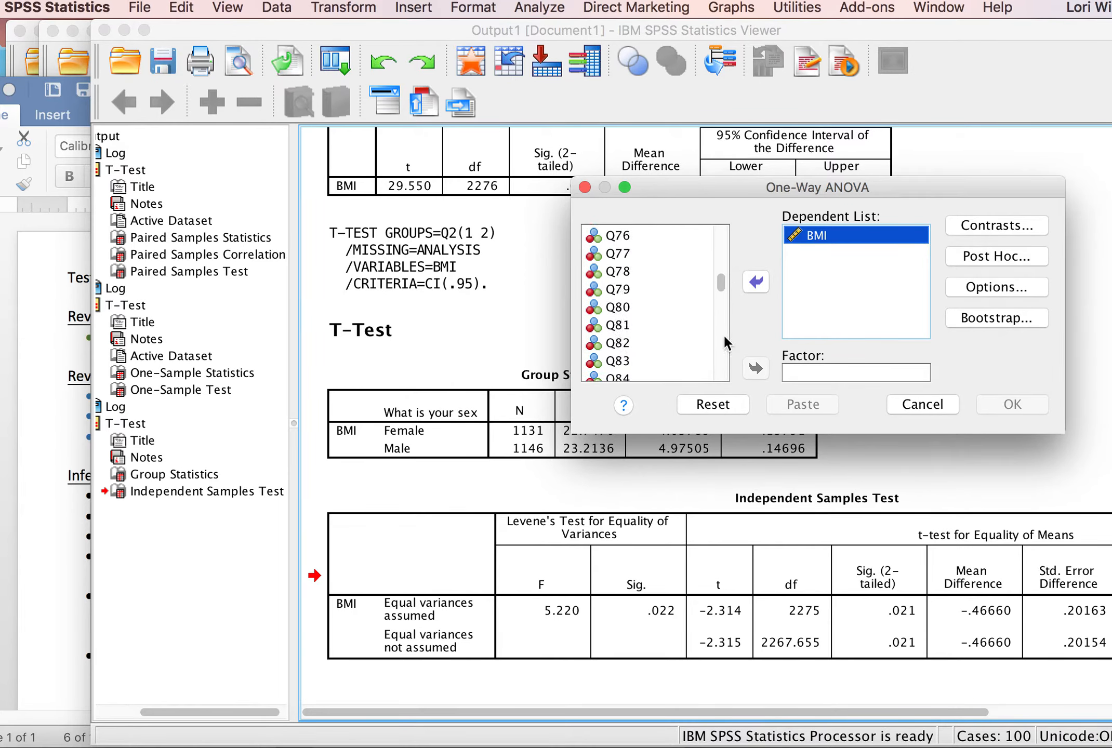
{"action": "left_click", "coordinate": [626, 249]}
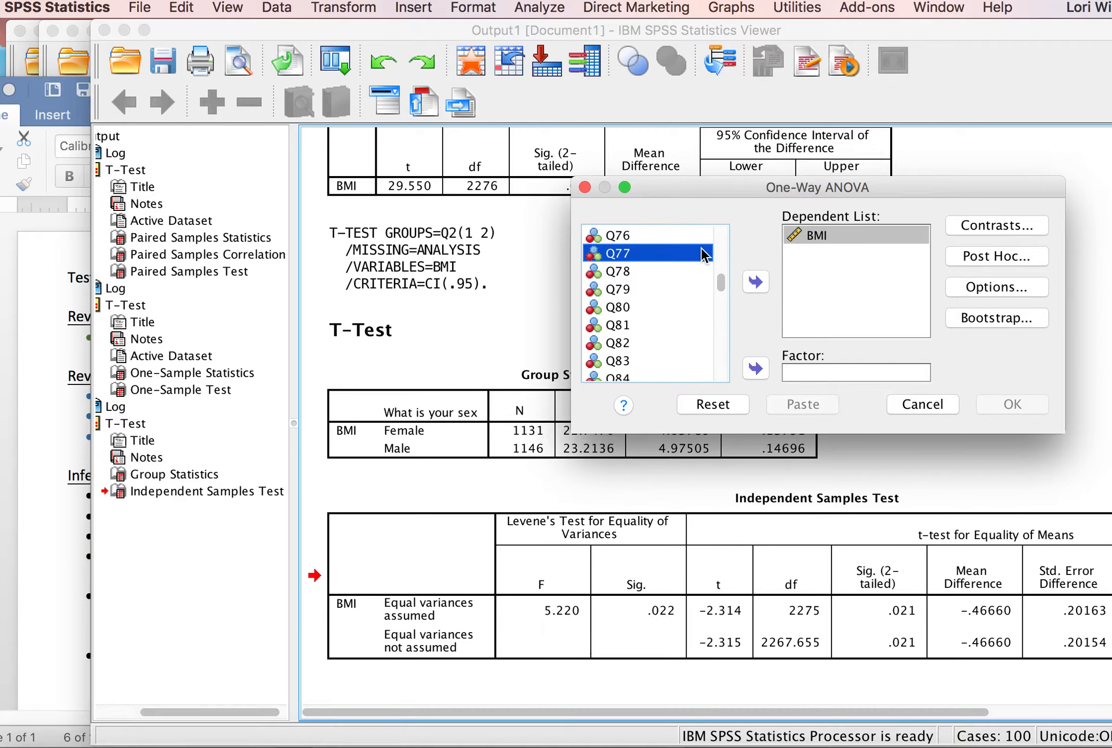
{"action": "left_click", "coordinate": [756, 367]}
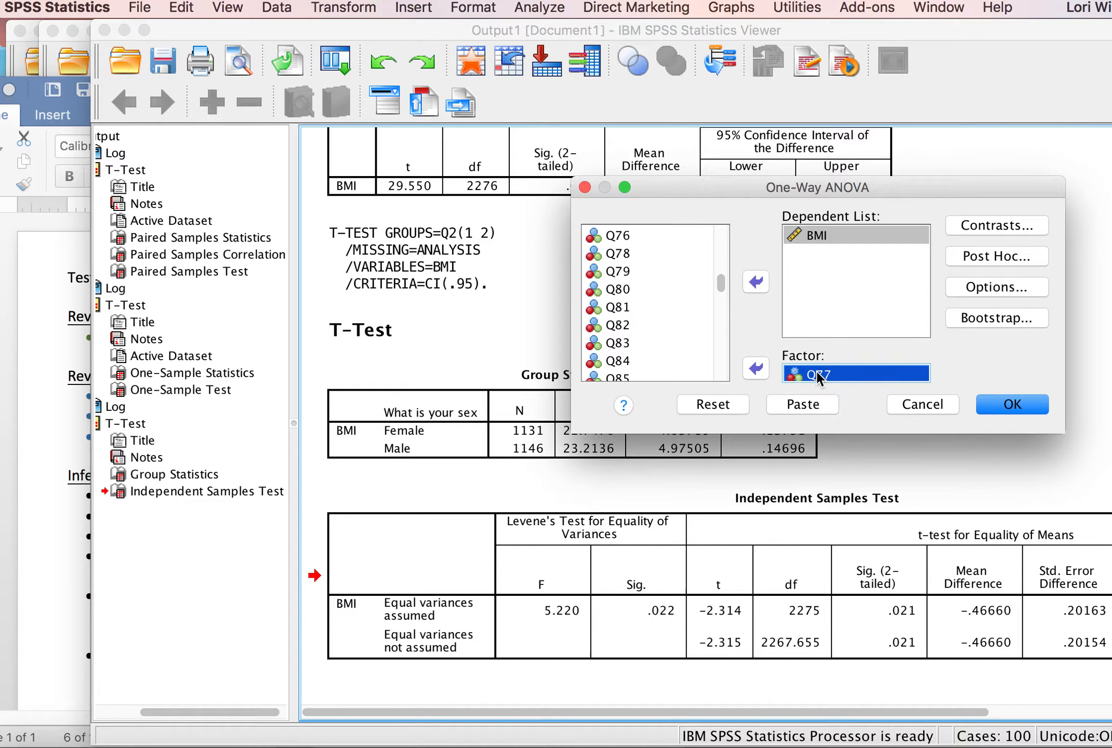
{"action": "left_click", "coordinate": [819, 235]}
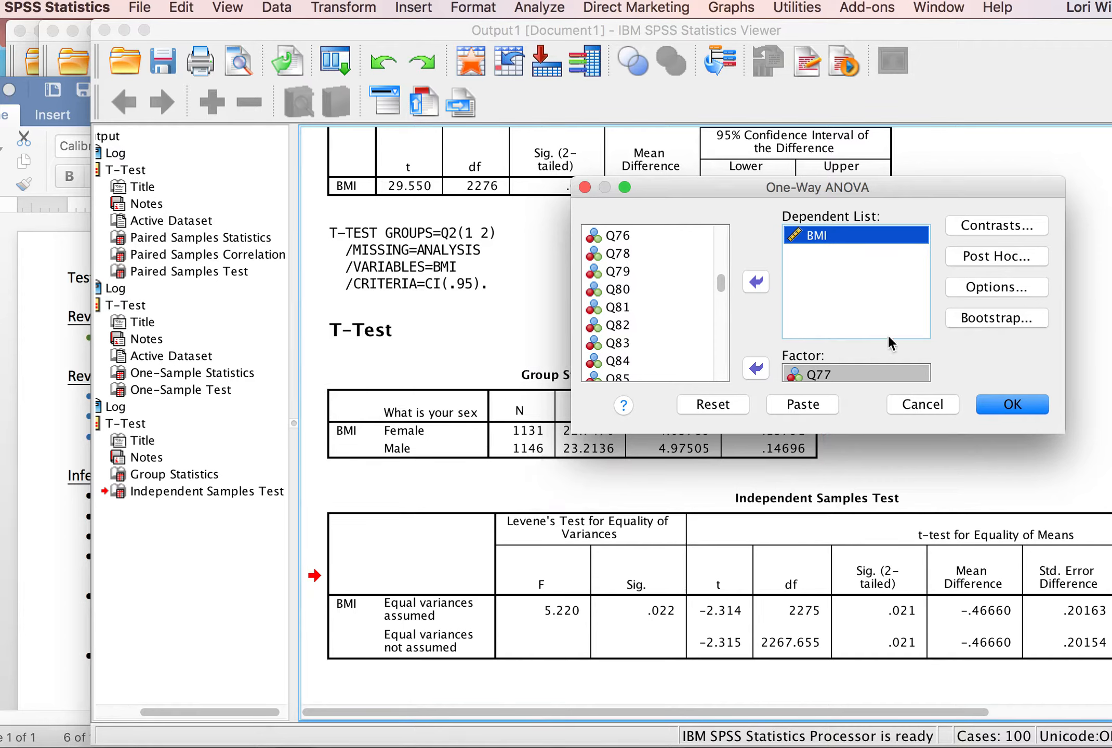
- Request descriptive statistics, the homogeneity of variance test, the Brown-Forsythe test and a means plot for the ANOVA
{"action": "left_click", "coordinate": [986, 285]}
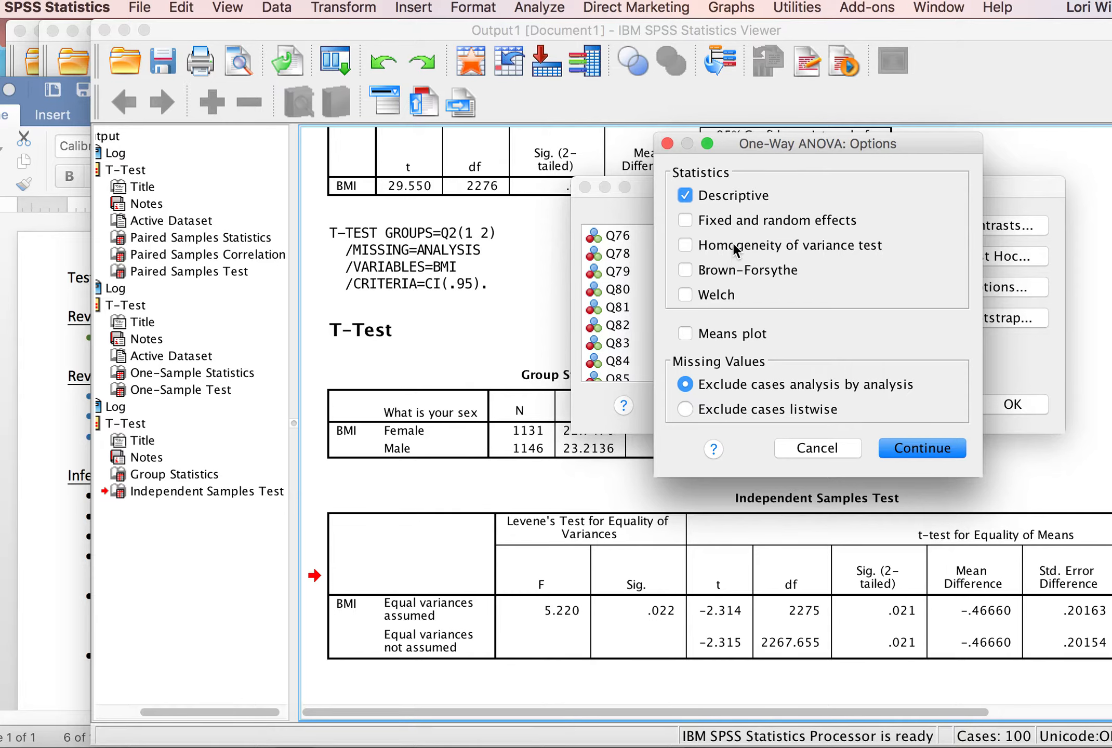
{"action": "left_click", "coordinate": [685, 246]}
{"action": "left_click", "coordinate": [726, 271]}
{"action": "left_click", "coordinate": [699, 335]}
{"action": "left_click", "coordinate": [918, 448]}
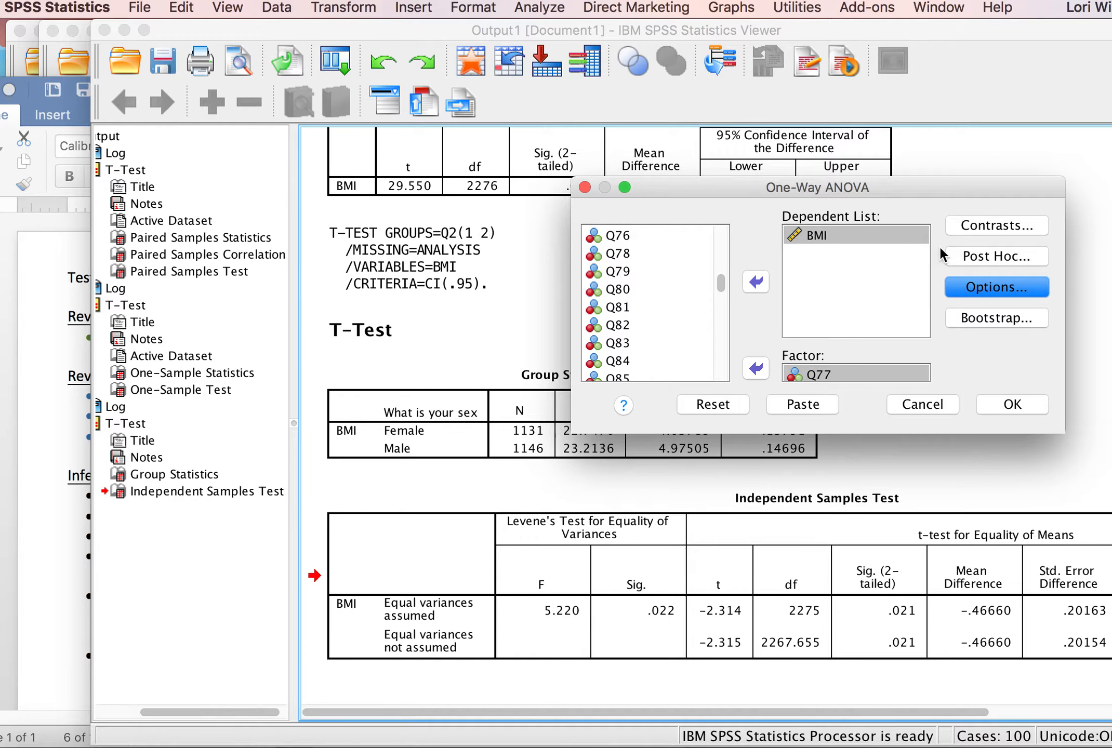
- Add LSD and Bonferroni post hoc comparisons at the 0.05 significance level and run the ANOVA of BMI by Q77
{"action": "left_click", "coordinate": [989, 258]}
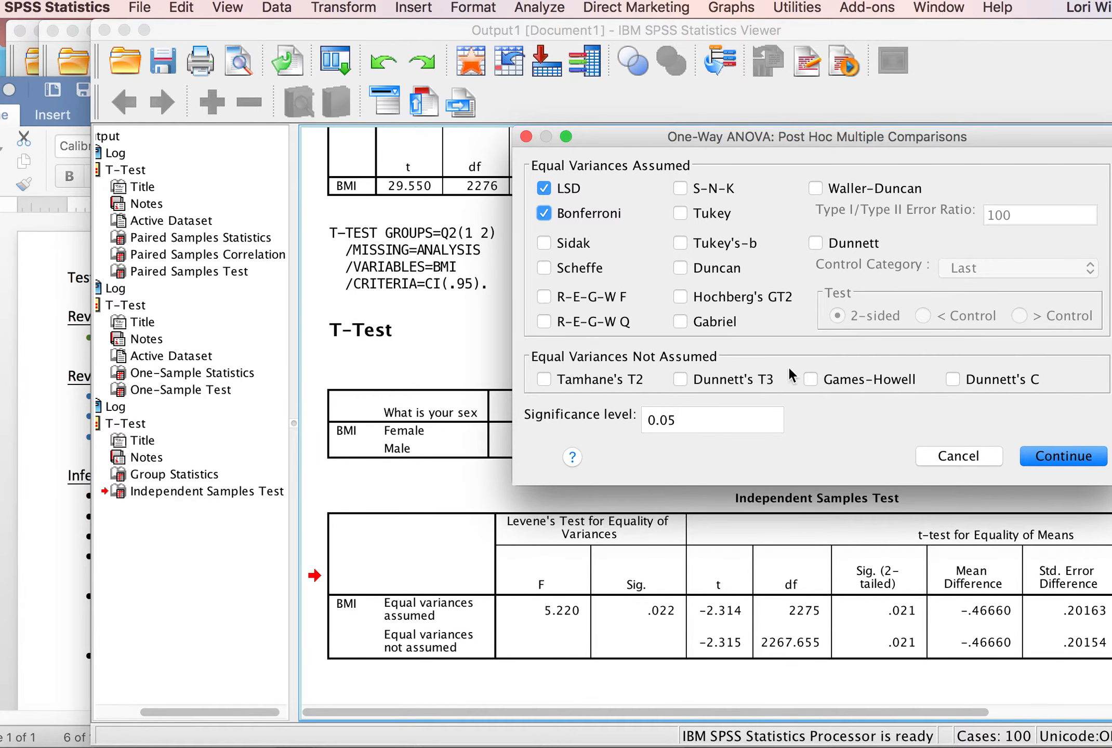
{"action": "left_click", "coordinate": [1037, 457]}
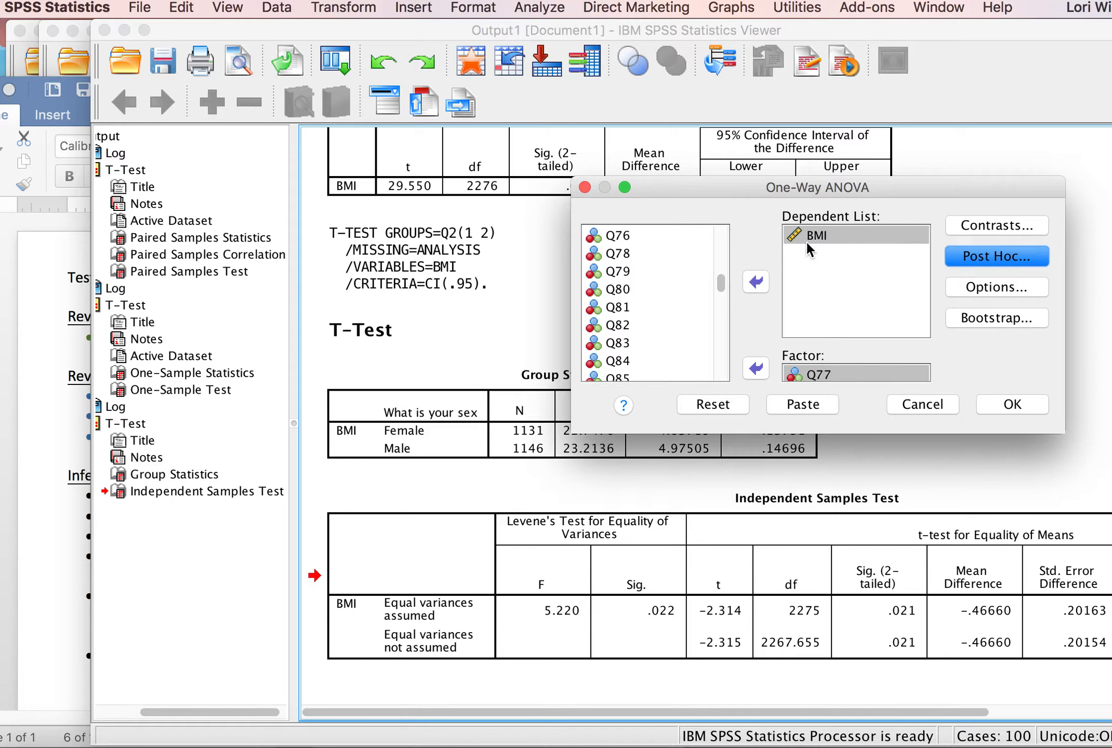
{"action": "left_click", "coordinate": [821, 236]}
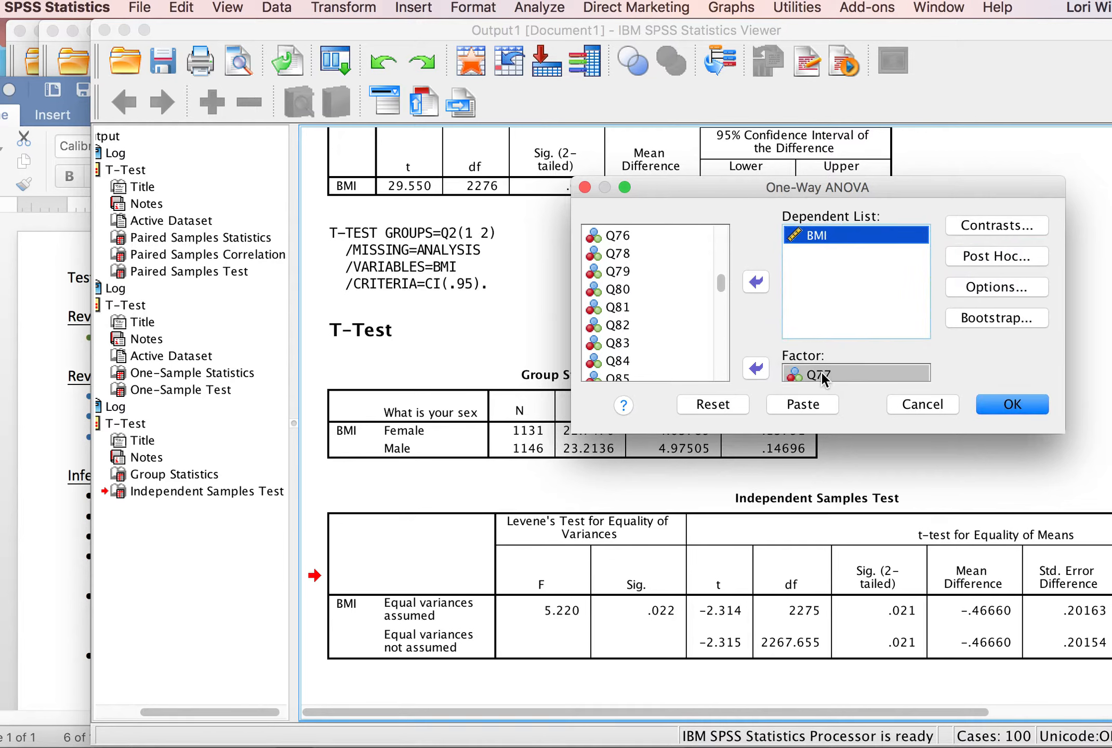
{"action": "left_click", "coordinate": [837, 371]}
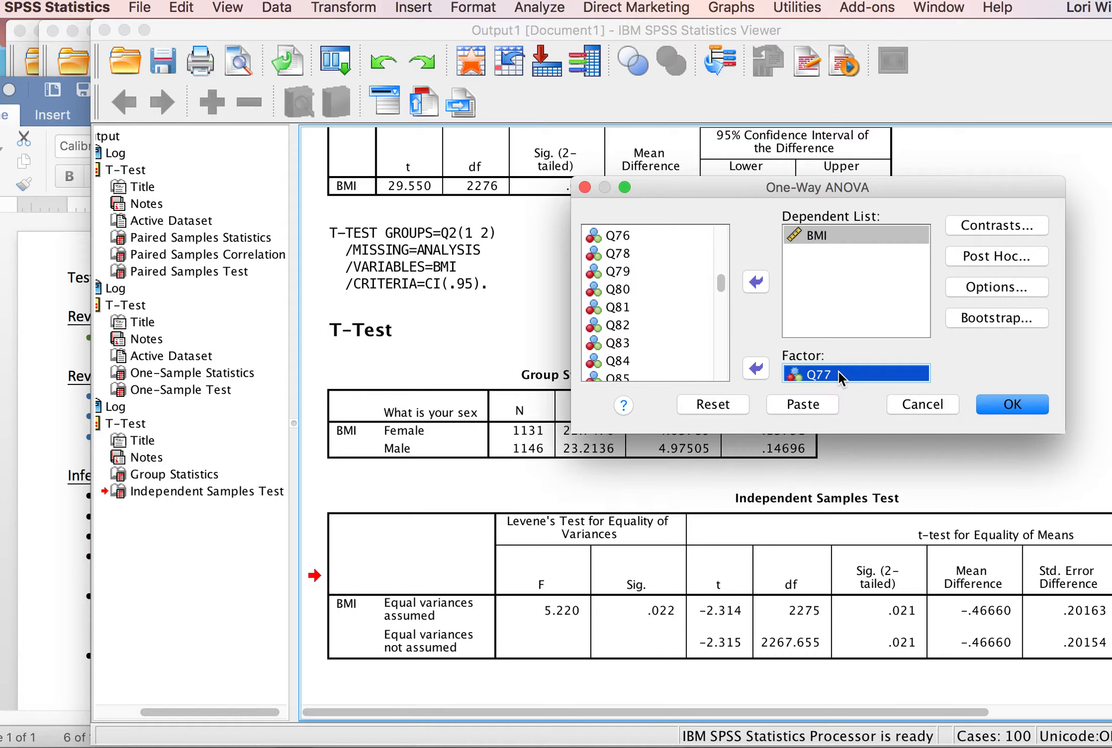
{"action": "left_click", "coordinate": [1011, 403]}
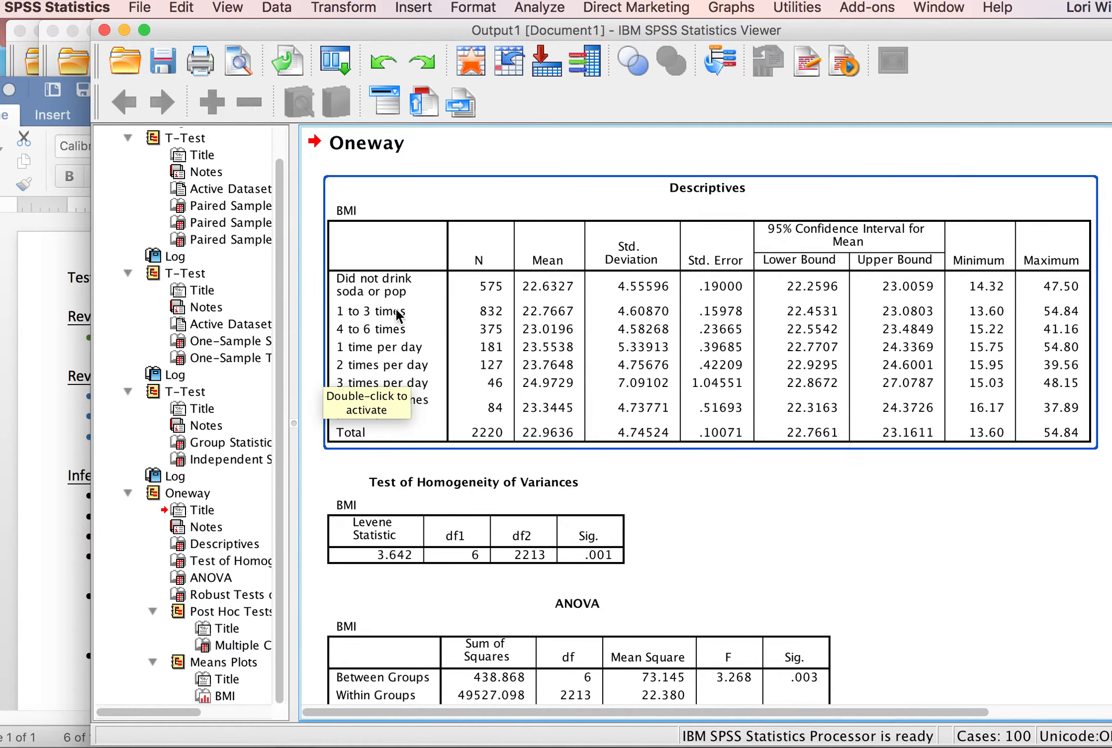
- Examine the mean BMI per soda drinking group in the Descriptives table and look through the remaining ANOVA output to the means plot
{"action": "left_click", "coordinate": [555, 282]}
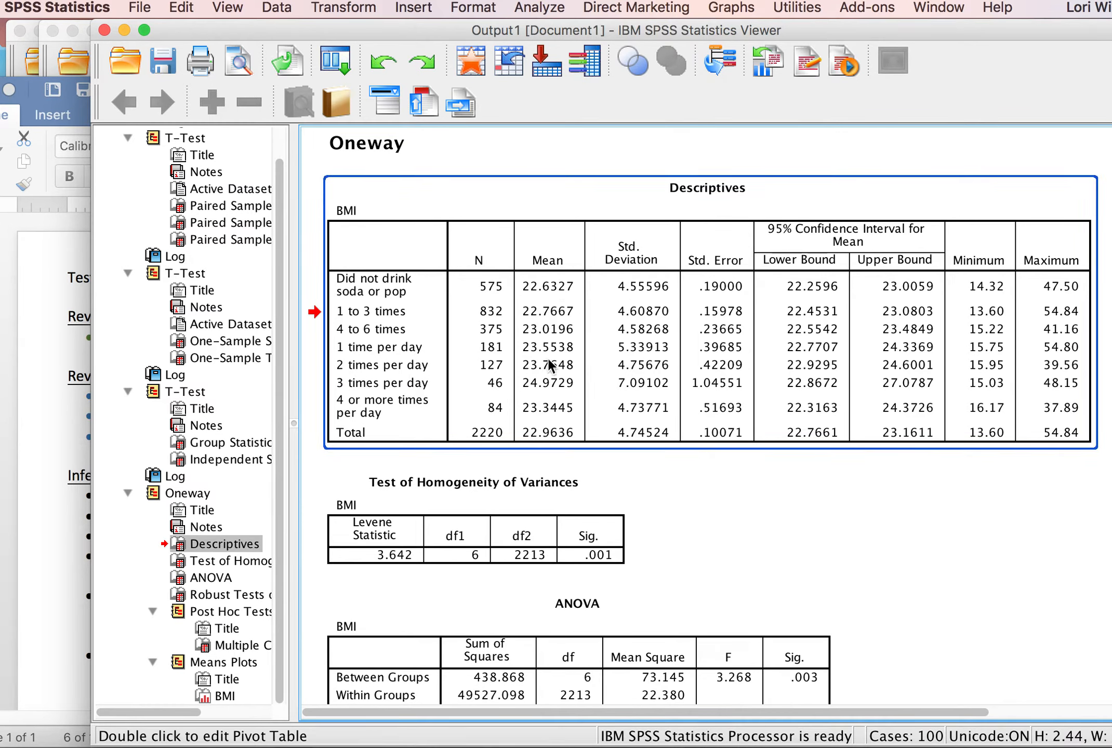
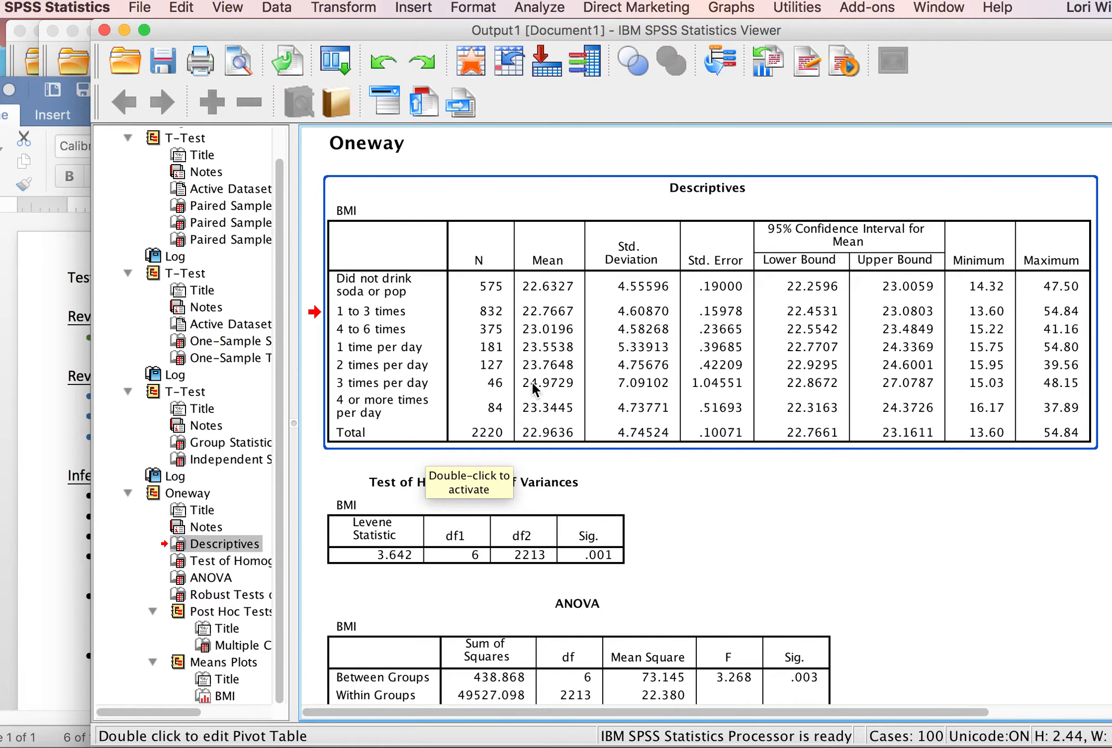
{"action": "left_click", "coordinate": [646, 469]}
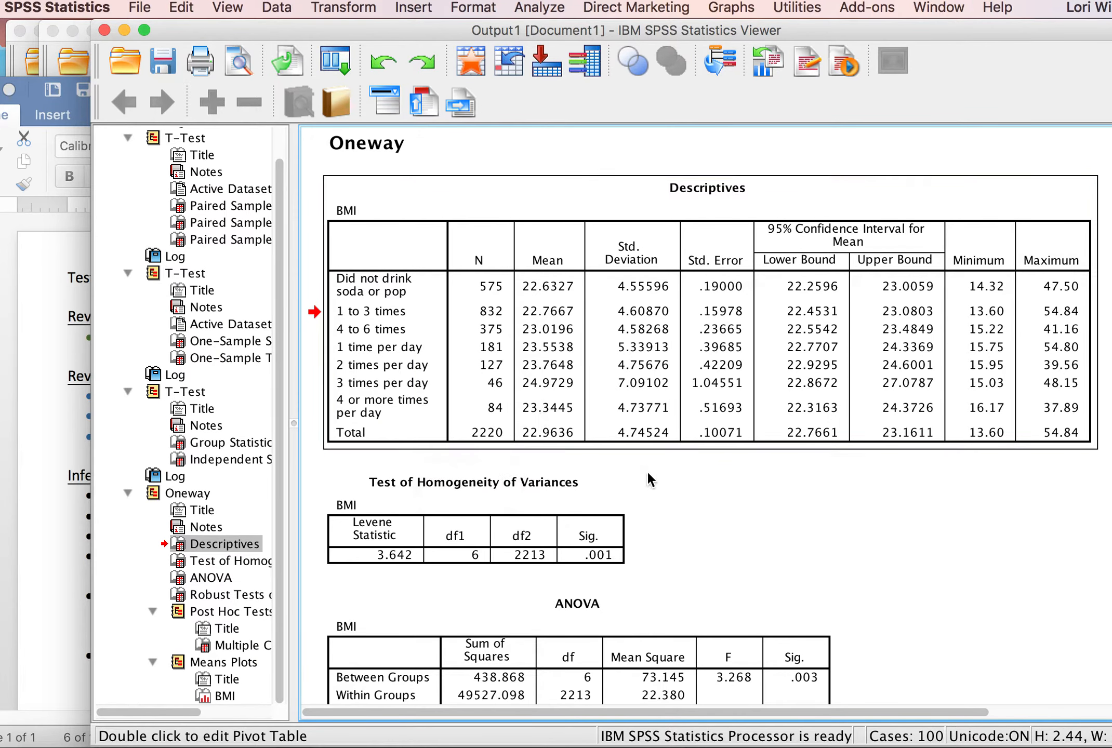
{"action": "scroll", "coordinate": [682, 538], "scroll_direction": "down", "scroll_amount": 3}
{"action": "left_click", "coordinate": [685, 543]}
{"action": "scroll", "coordinate": [685, 543], "scroll_direction": "down", "scroll_amount": 10}
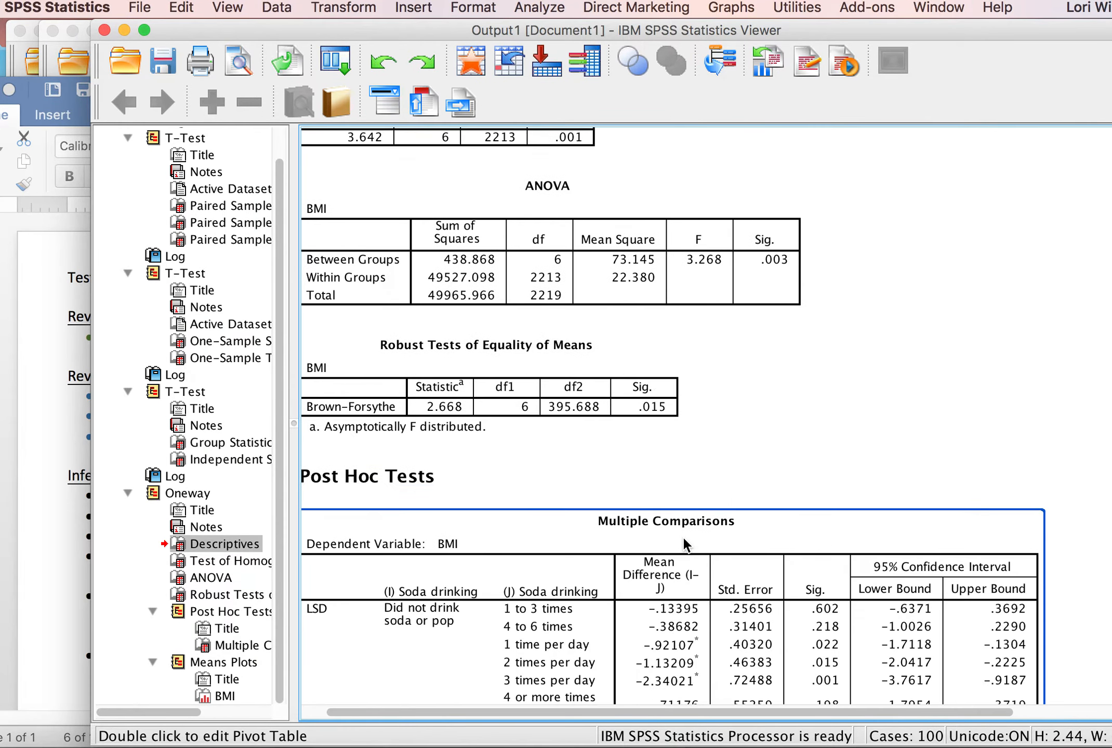
{"action": "left_click", "coordinate": [685, 543]}
{"action": "scroll", "coordinate": [684, 540], "scroll_direction": "down", "scroll_amount": 20}
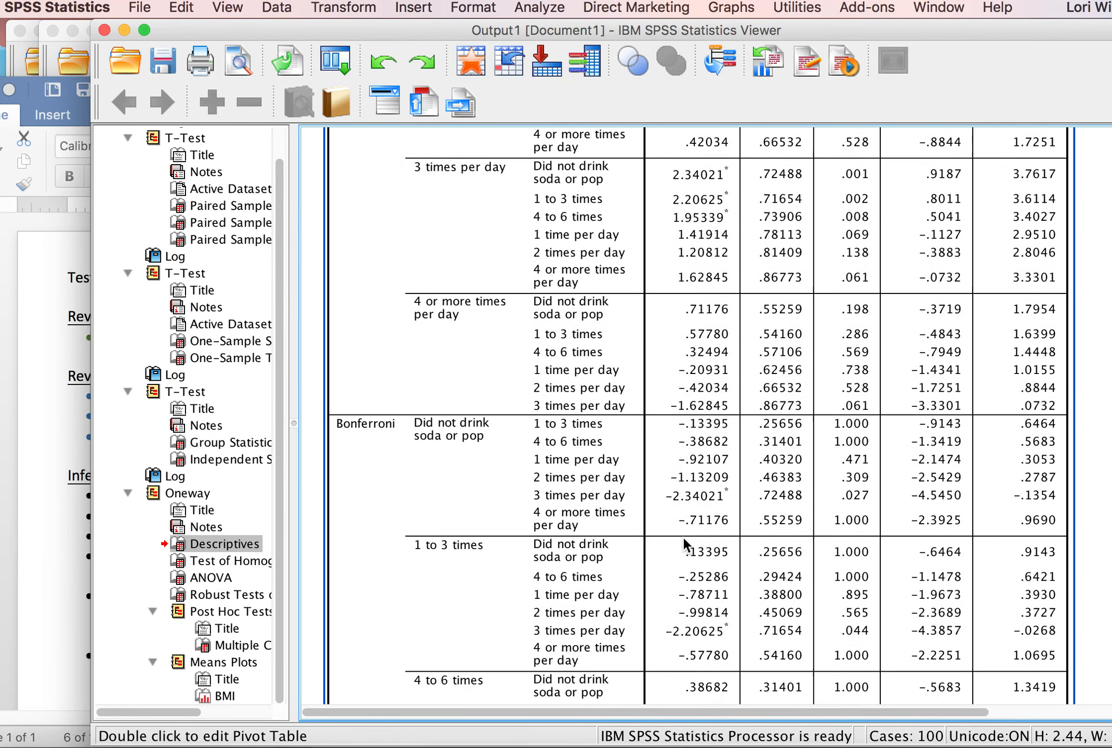
{"action": "scroll", "coordinate": [684, 541], "scroll_direction": "down", "scroll_amount": 10}
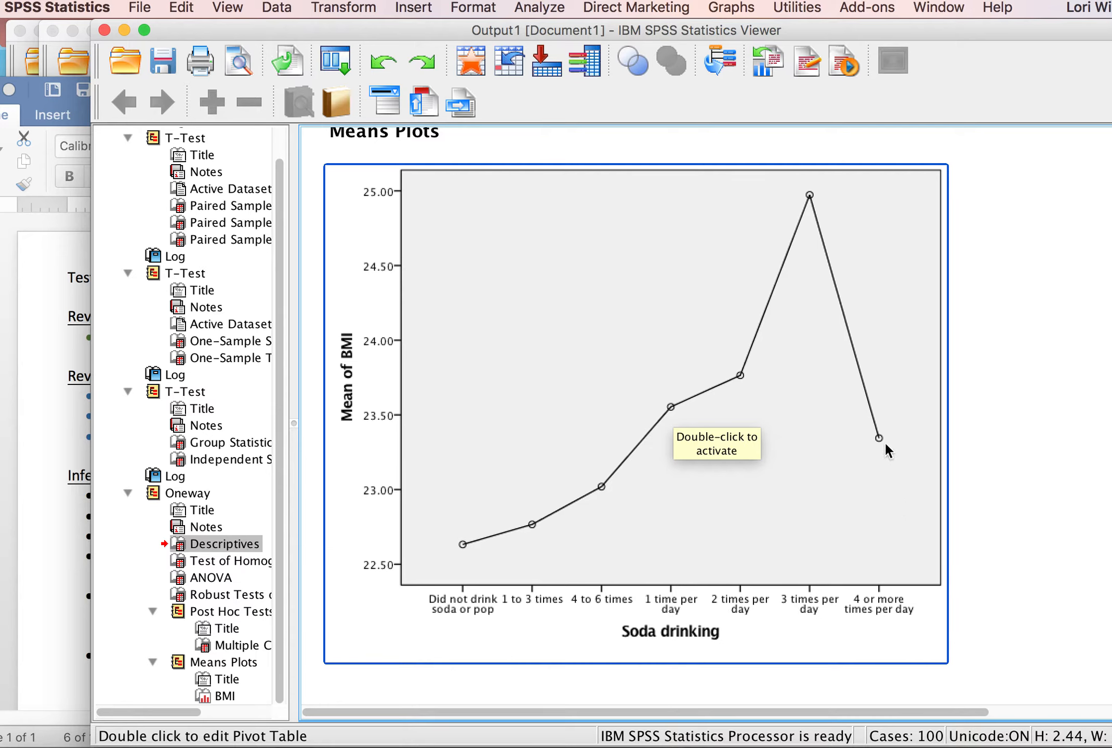
- Return from the means plot to the Descriptives table and review its group sizes together with the Test of Homogeneity of Variances
{"action": "scroll", "coordinate": [875, 441], "scroll_direction": "up", "scroll_amount": 10}
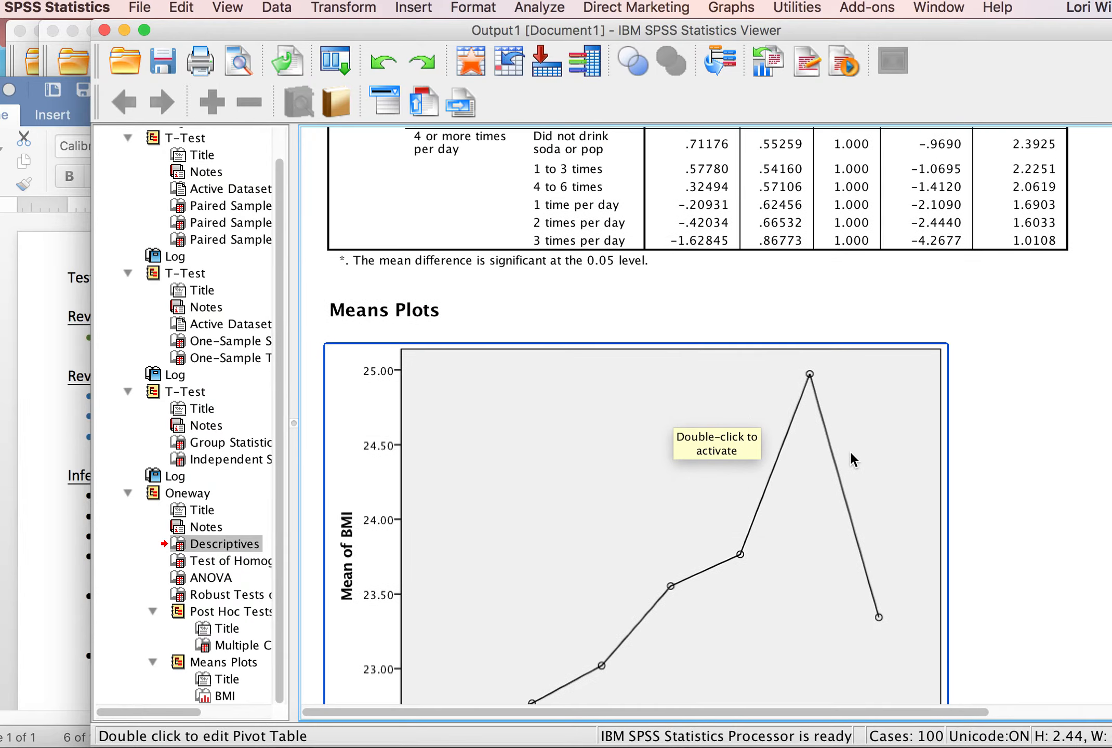
{"action": "scroll", "coordinate": [848, 451], "scroll_direction": "up", "scroll_amount": 15}
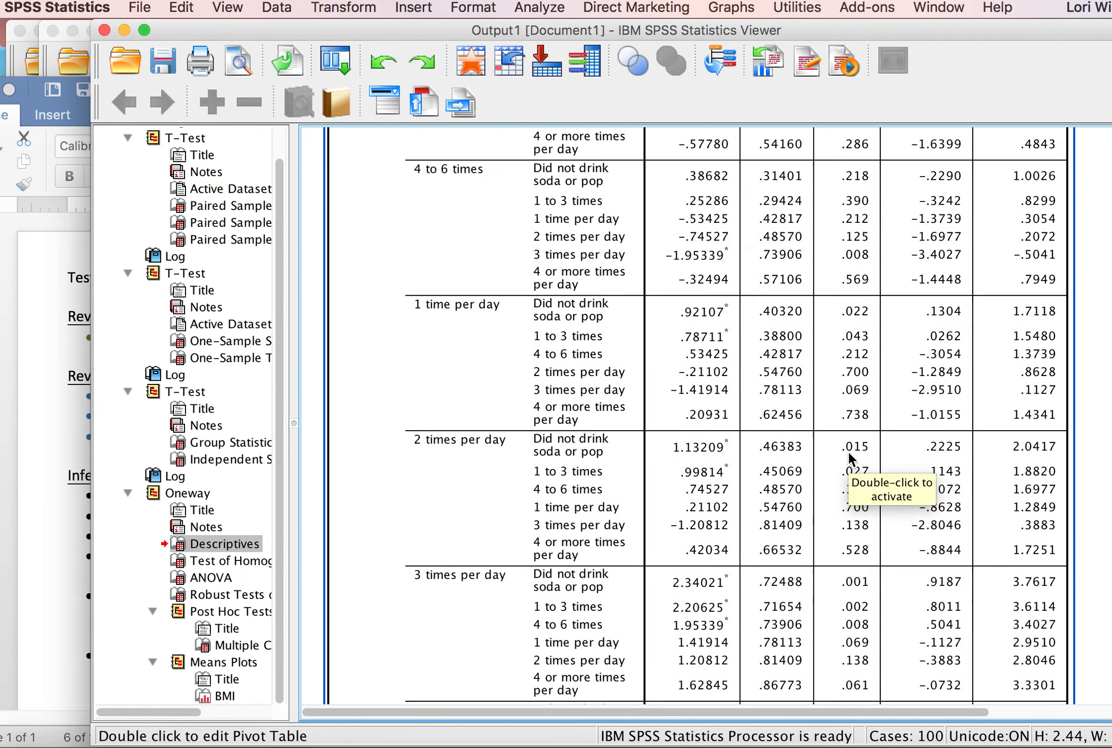
{"action": "scroll", "coordinate": [743, 445], "scroll_direction": "up", "scroll_amount": 15}
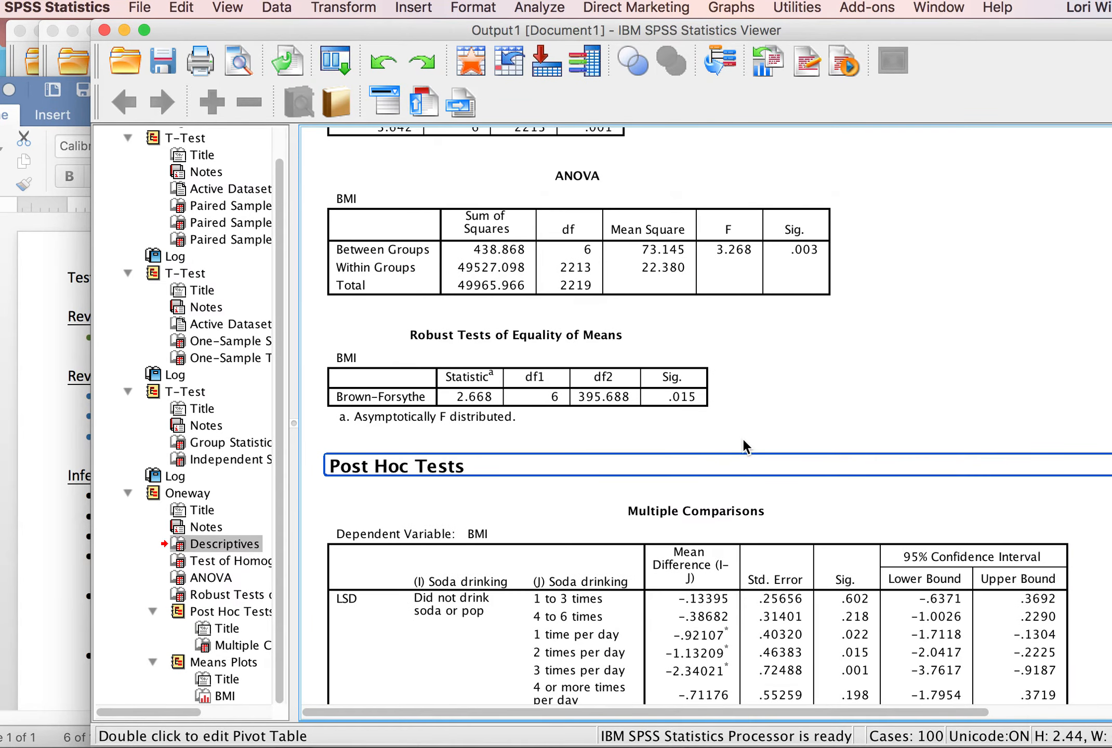
{"action": "scroll", "coordinate": [743, 445], "scroll_direction": "up", "scroll_amount": 2}
{"action": "left_click", "coordinate": [519, 337]}
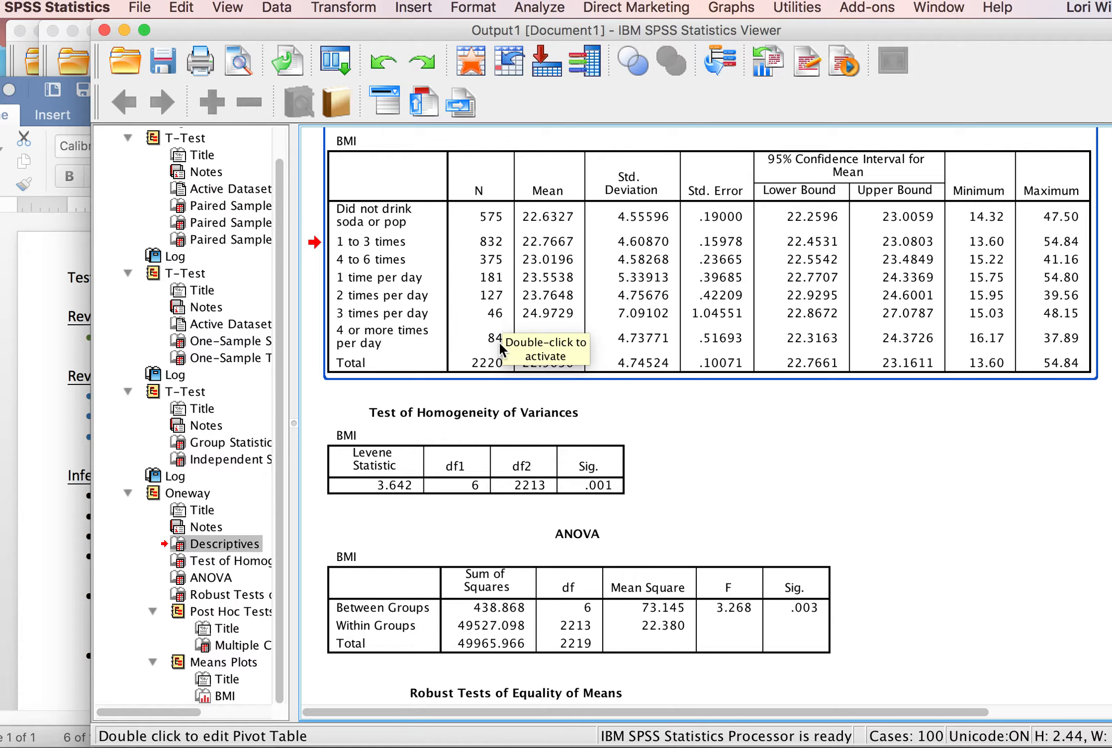
{"action": "left_click", "coordinate": [423, 413]}
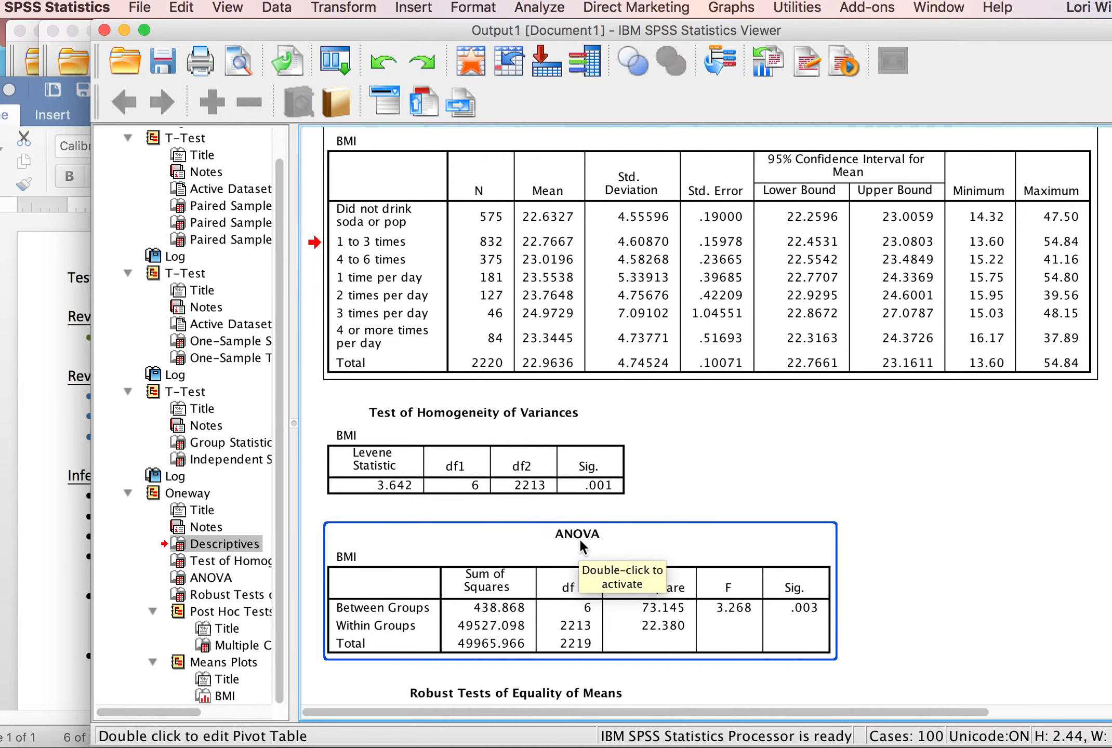
- Compare the significance in the ANOVA table with the Brown-Forsythe result in the Robust Tests of Equality of Means
{"action": "scroll", "coordinate": [580, 539], "scroll_direction": "down", "scroll_amount": 5}
{"action": "scroll", "coordinate": [629, 452], "scroll_direction": "down", "scroll_amount": 2}
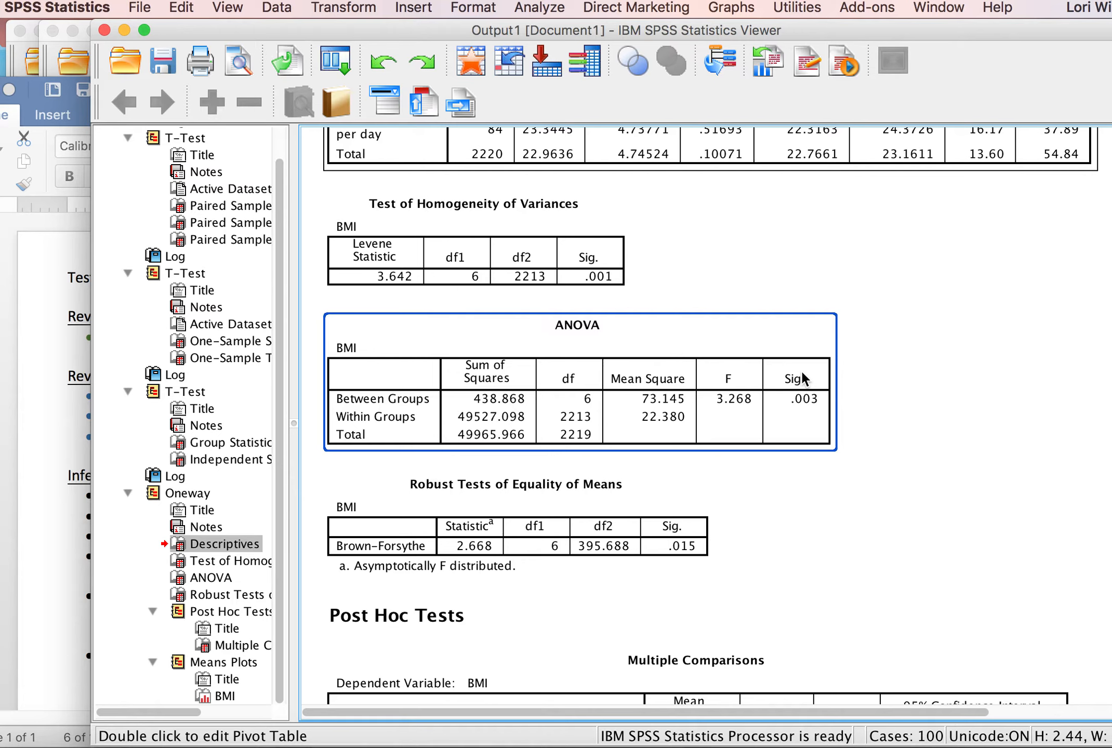
{"action": "left_click", "coordinate": [506, 485]}
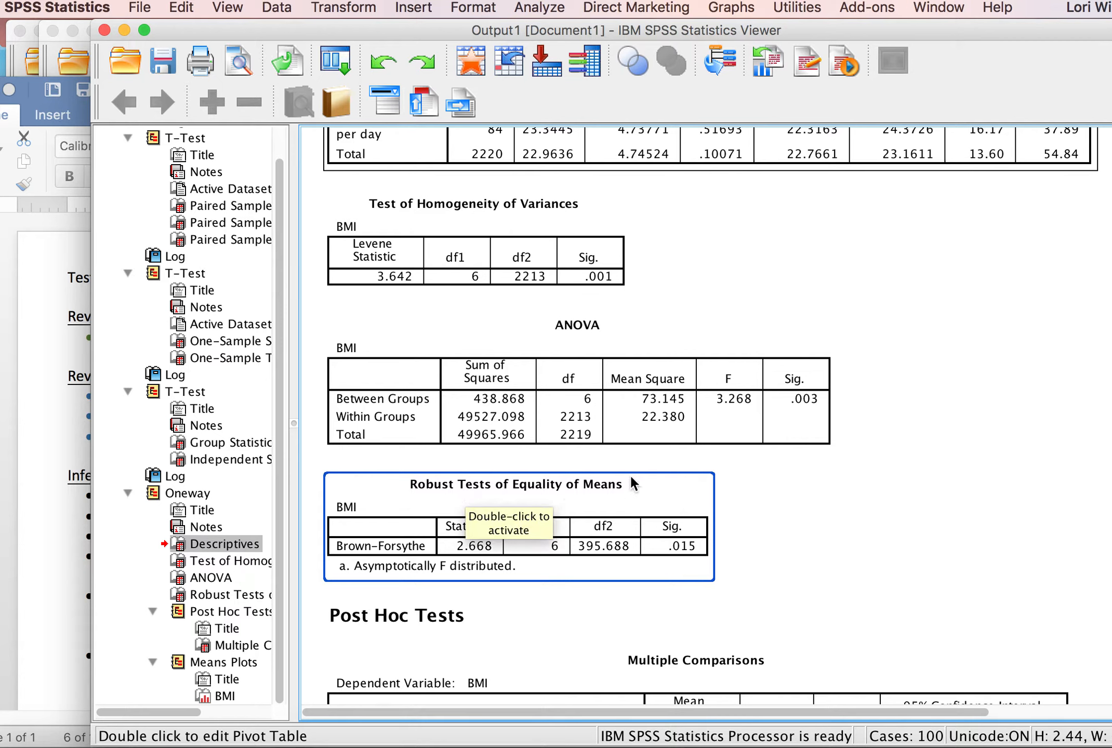
{"action": "left_click", "coordinate": [602, 422]}
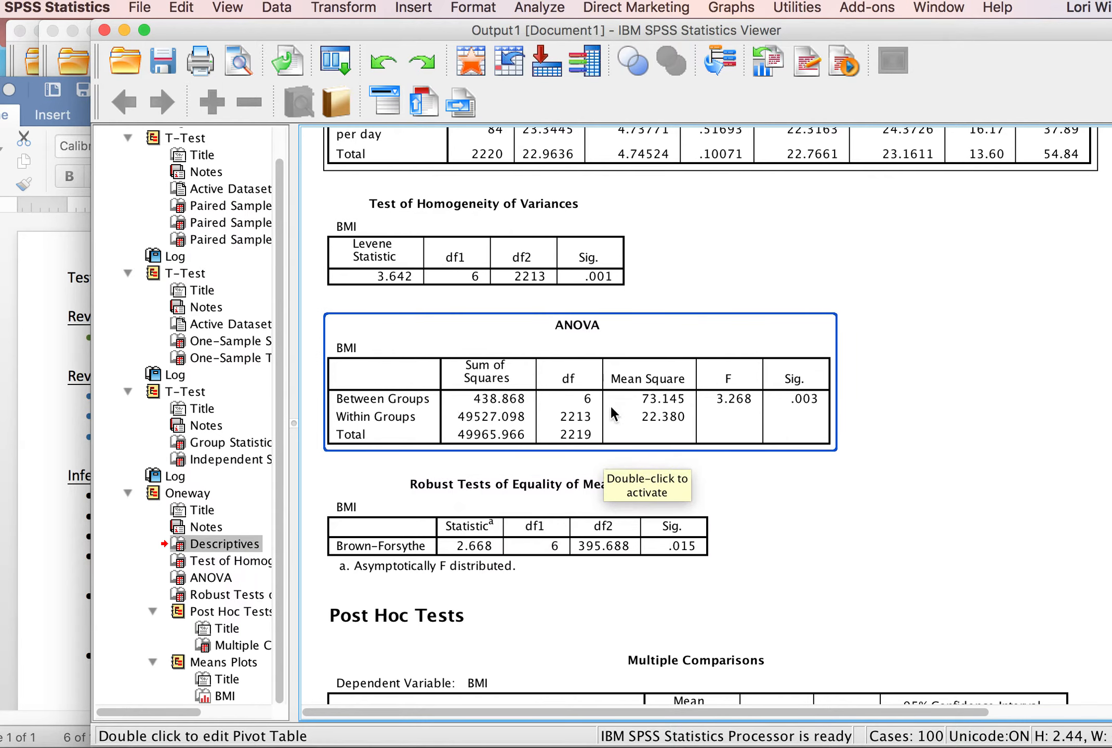
{"action": "left_click", "coordinate": [595, 494]}
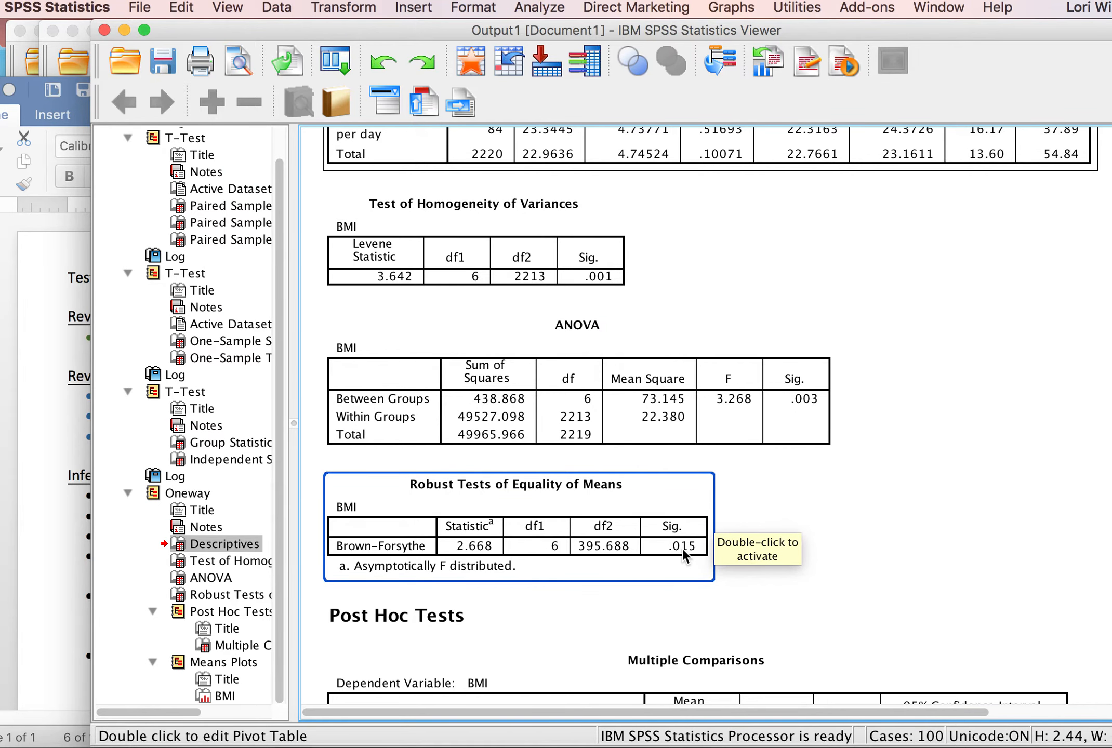
- Examine the LSD mean differences and significance values between soda drinking groups in the post hoc Multiple Comparisons table
{"action": "scroll", "coordinate": [683, 550], "scroll_direction": "down", "scroll_amount": 5}
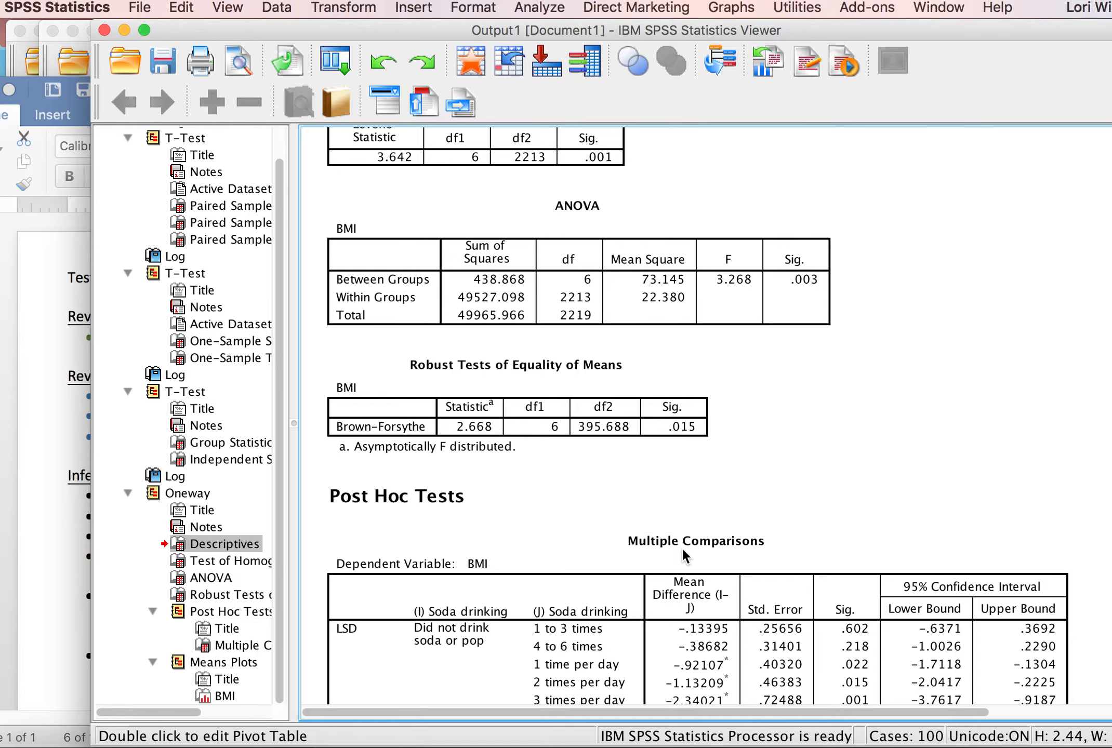
{"action": "scroll", "coordinate": [683, 552], "scroll_direction": "down", "scroll_amount": 7}
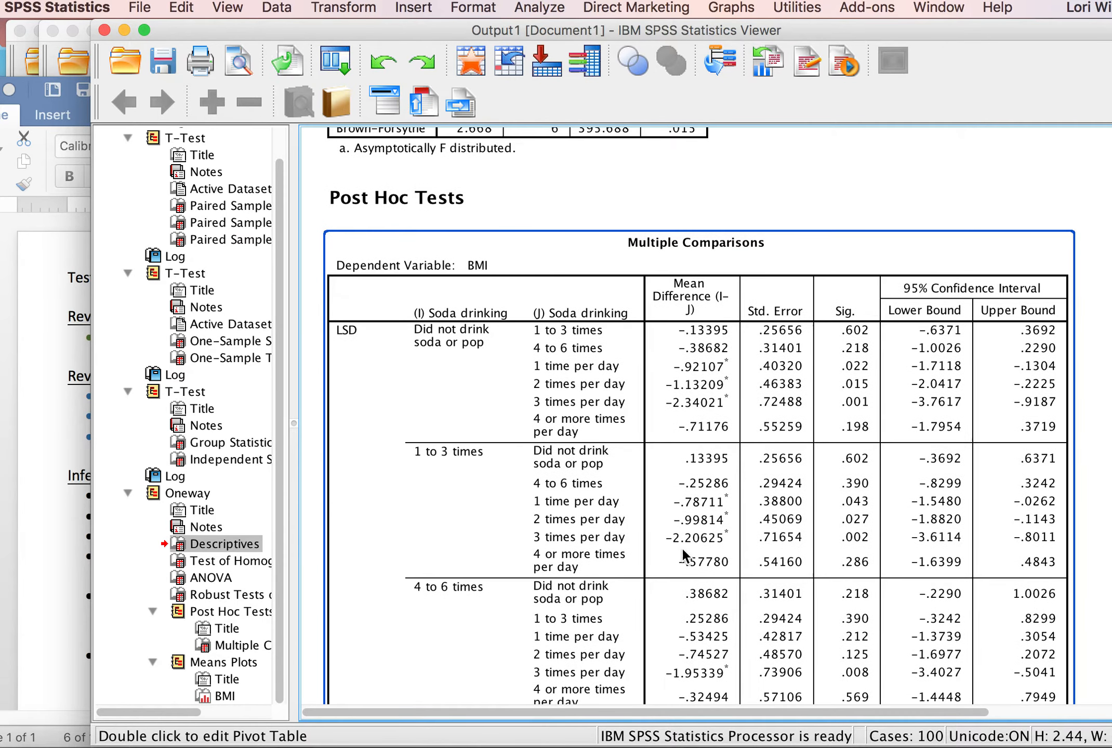
{"action": "scroll", "coordinate": [681, 547], "scroll_direction": "down", "scroll_amount": 3}
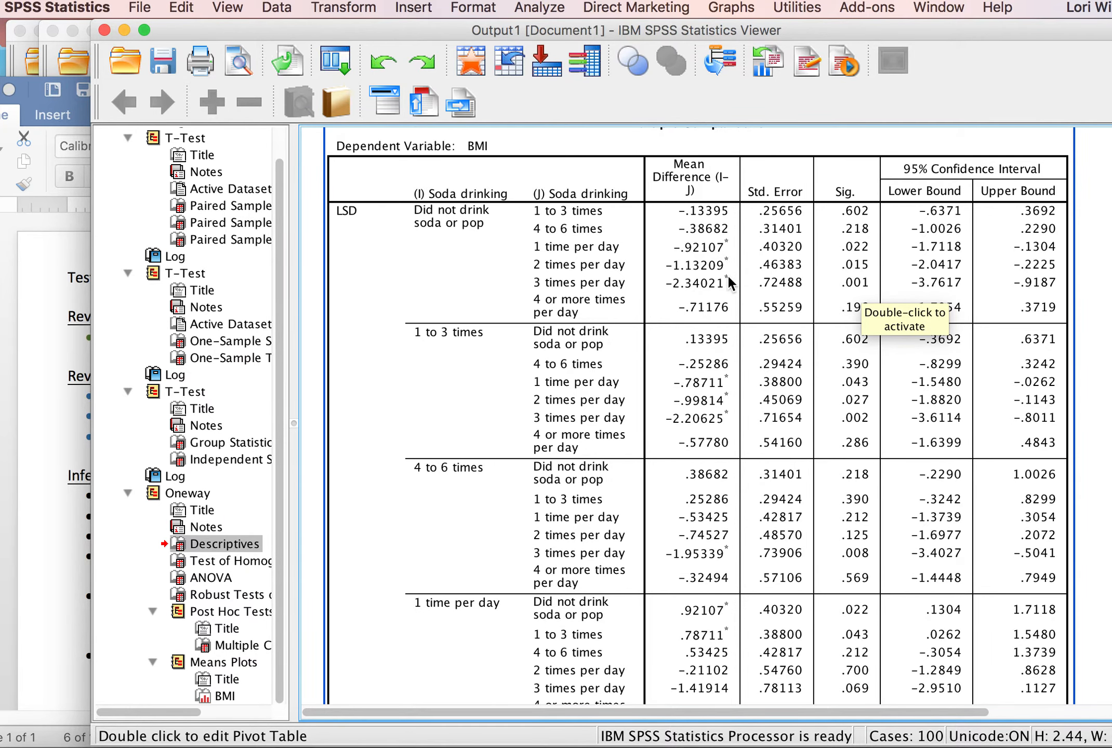
- Scan the Multiple Comparisons table down to its significance footnote and back to the LSD comparisons against the non-drinking group
{"action": "scroll", "coordinate": [727, 282], "scroll_direction": "down", "scroll_amount": 15}
{"action": "scroll", "coordinate": [694, 332], "scroll_direction": "down", "scroll_amount": 20}
{"action": "scroll", "coordinate": [695, 332], "scroll_direction": "down", "scroll_amount": 10}
{"action": "left_click", "coordinate": [471, 626]}
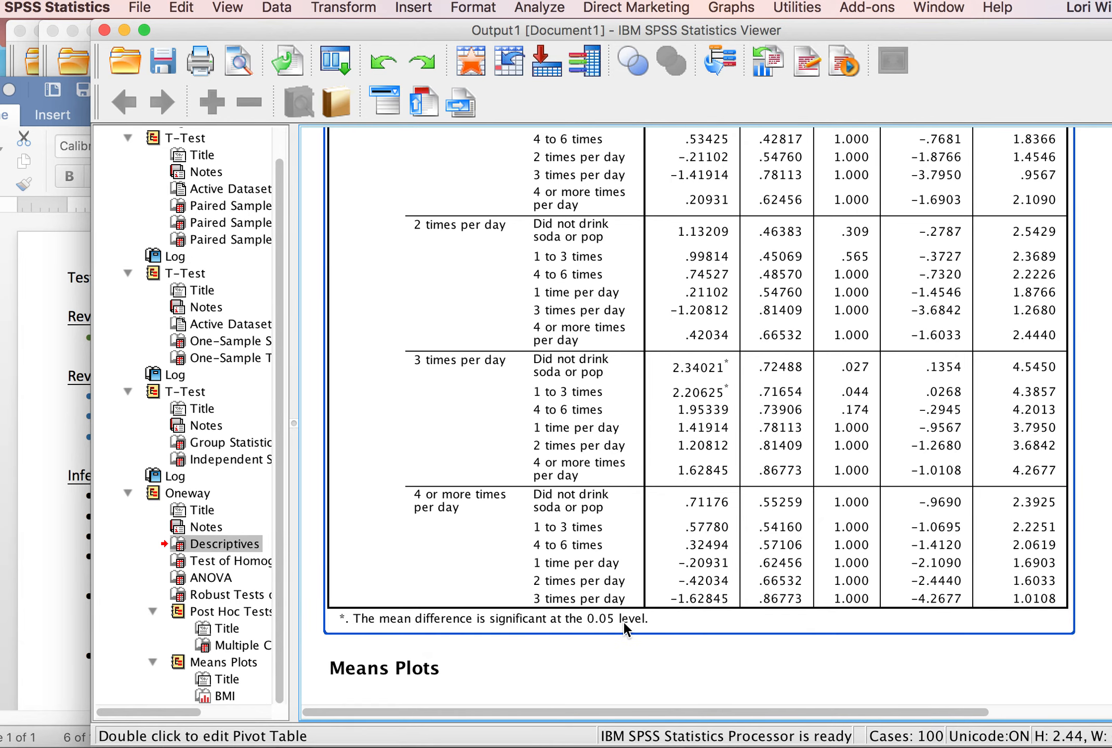
{"action": "scroll", "coordinate": [683, 489], "scroll_direction": "up", "scroll_amount": 3}
{"action": "scroll", "coordinate": [683, 491], "scroll_direction": "up", "scroll_amount": 20}
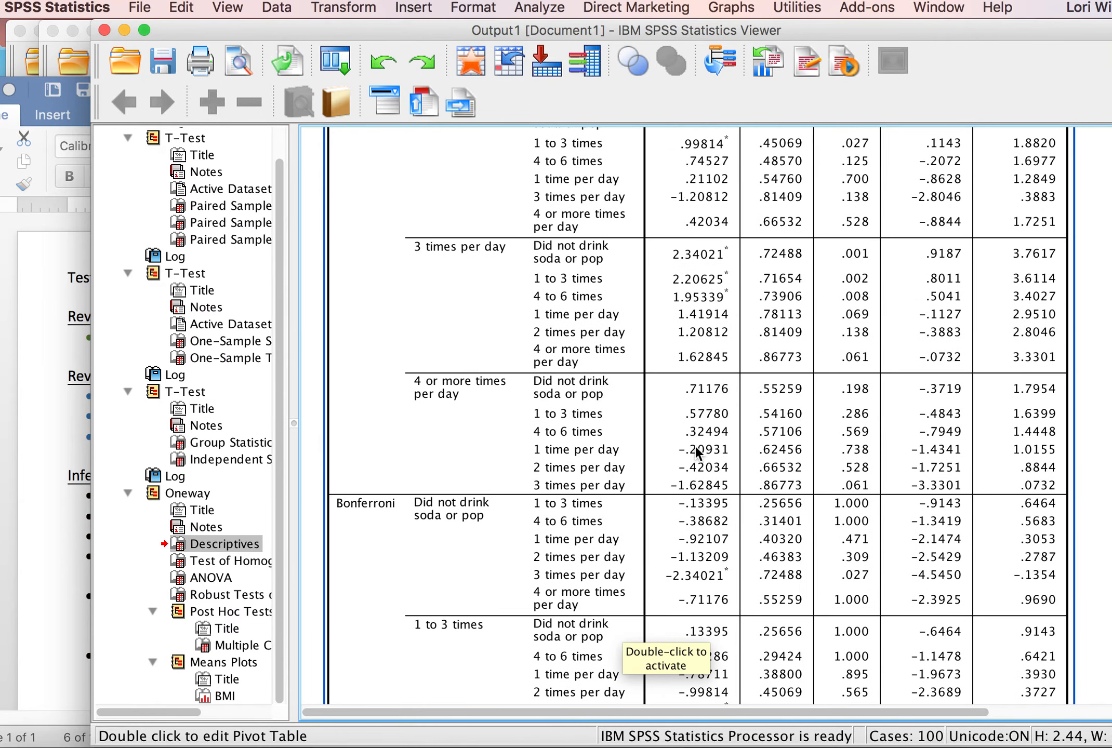
{"action": "scroll", "coordinate": [695, 450], "scroll_direction": "up", "scroll_amount": 13}
{"action": "scroll", "coordinate": [695, 446], "scroll_direction": "up", "scroll_amount": 5}
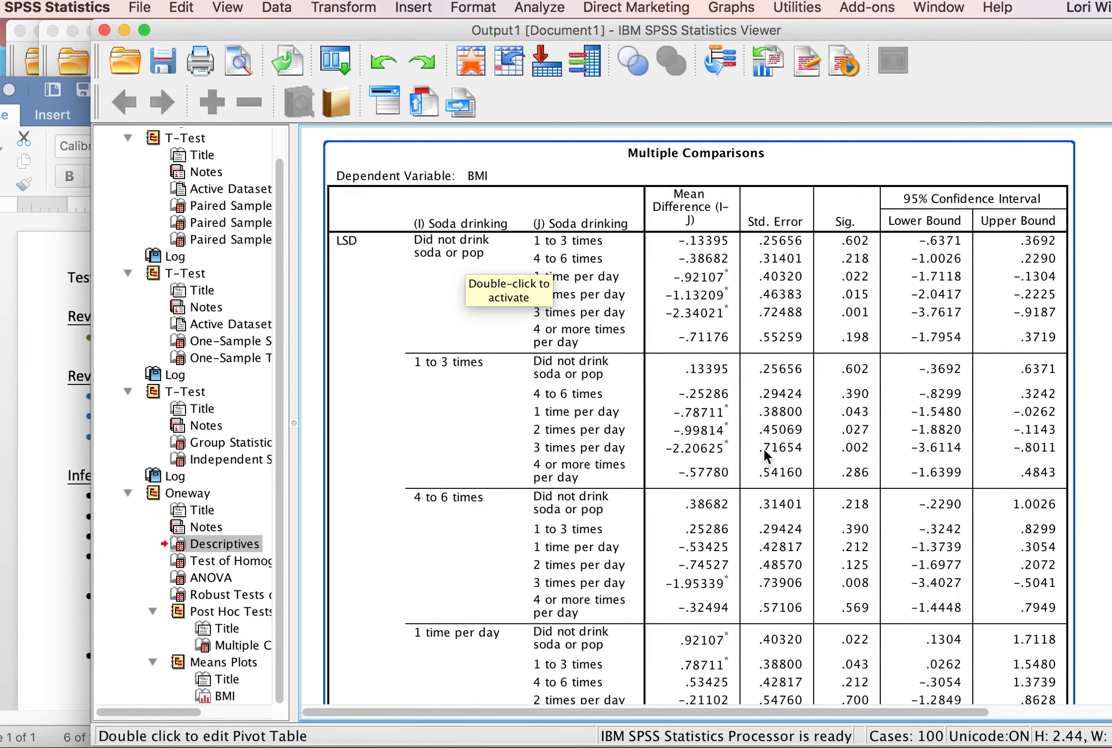
- Examine the Bonferroni significance values between soda drinking groups and the means plot of BMI that follows the table
{"action": "scroll", "coordinate": [763, 450], "scroll_direction": "down", "scroll_amount": 3}
{"action": "scroll", "coordinate": [764, 450], "scroll_direction": "down", "scroll_amount": 10}
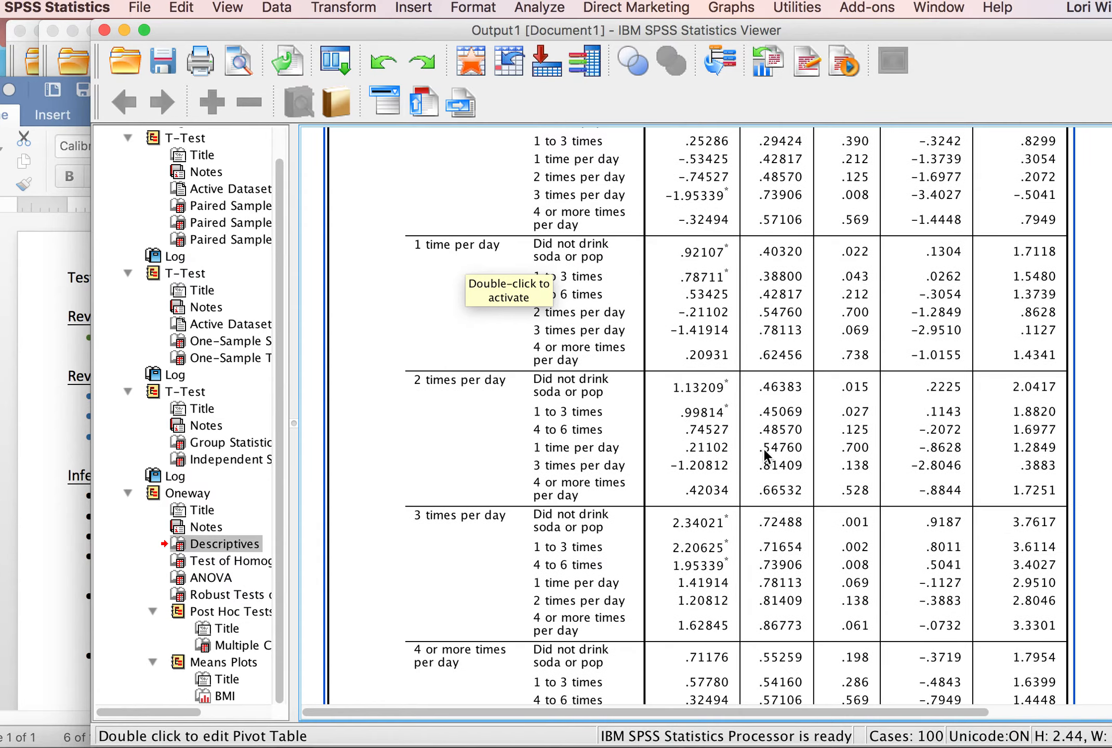
{"action": "scroll", "coordinate": [764, 450], "scroll_direction": "down", "scroll_amount": 11}
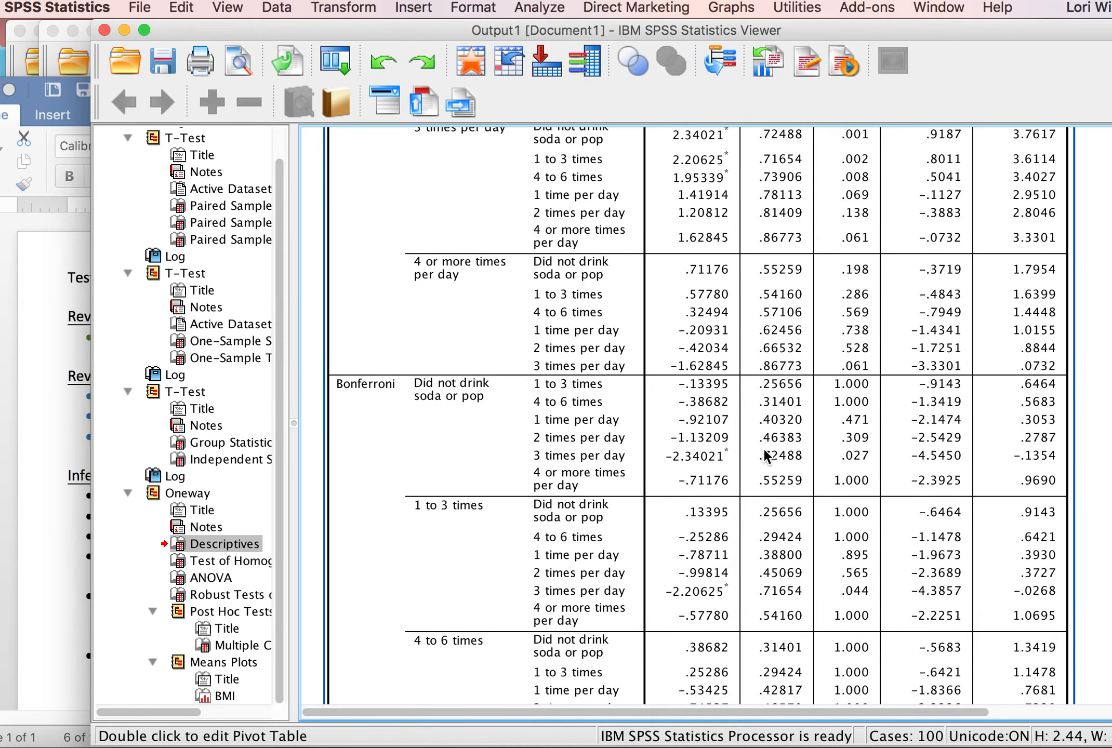
{"action": "scroll", "coordinate": [764, 451], "scroll_direction": "down", "scroll_amount": 6}
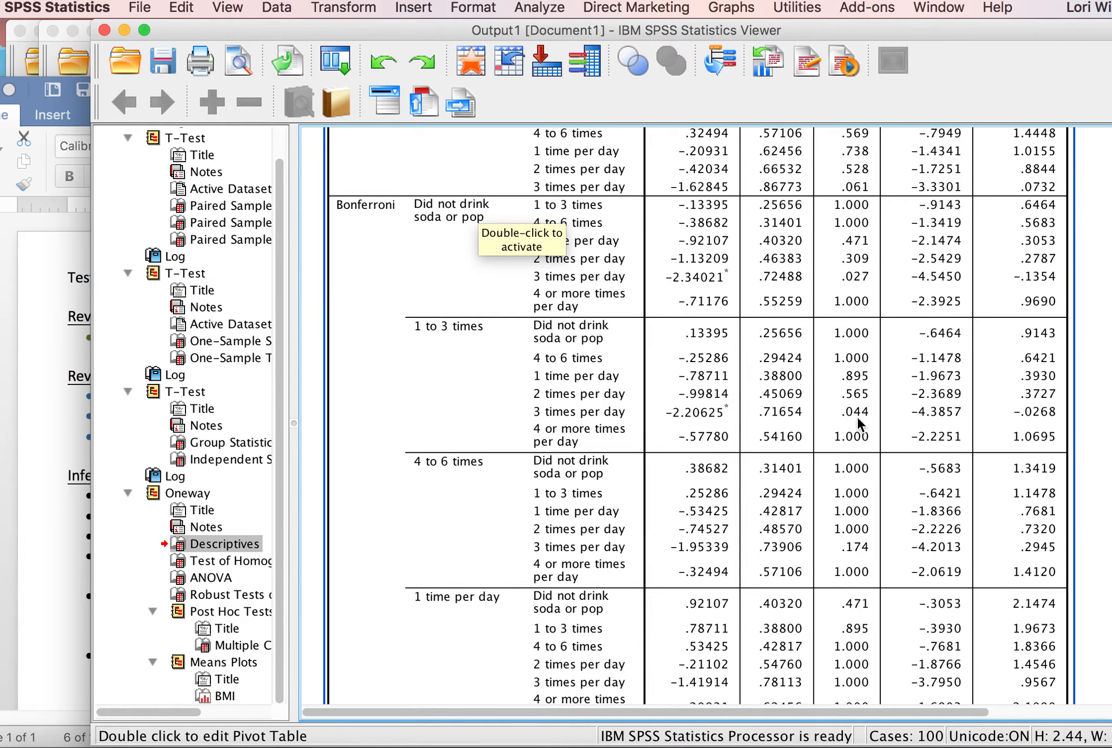
{"action": "scroll", "coordinate": [770, 408], "scroll_direction": "down", "scroll_amount": 15}
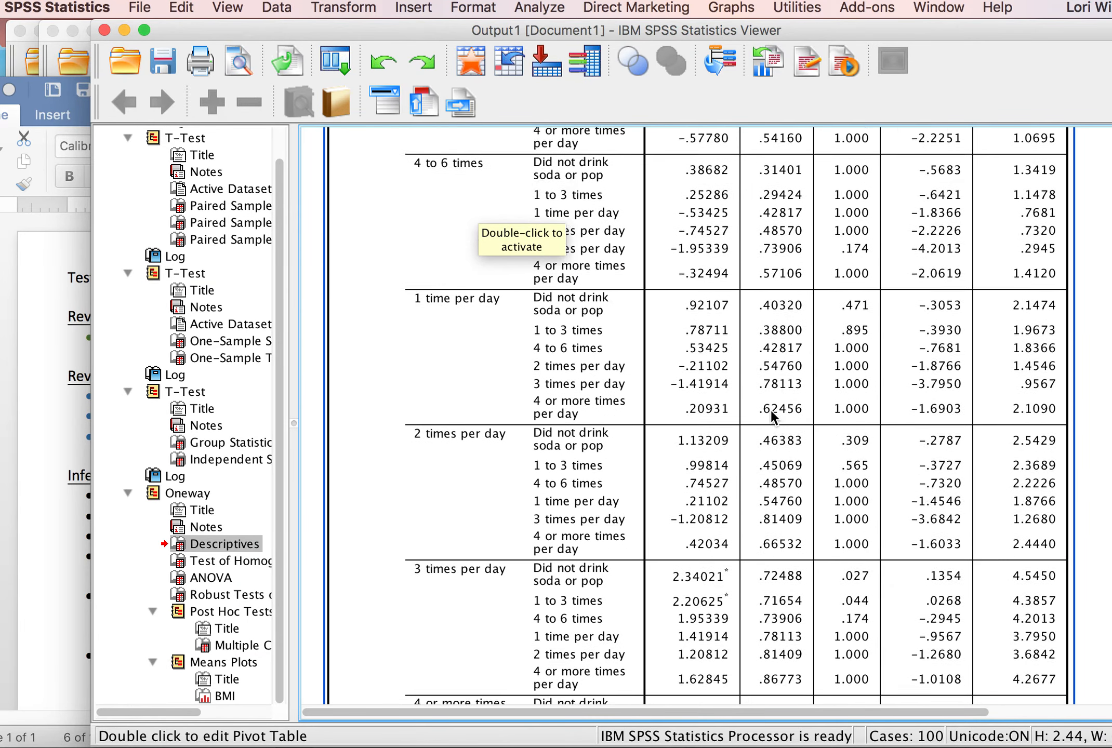
{"action": "scroll", "coordinate": [769, 408], "scroll_direction": "down", "scroll_amount": 12}
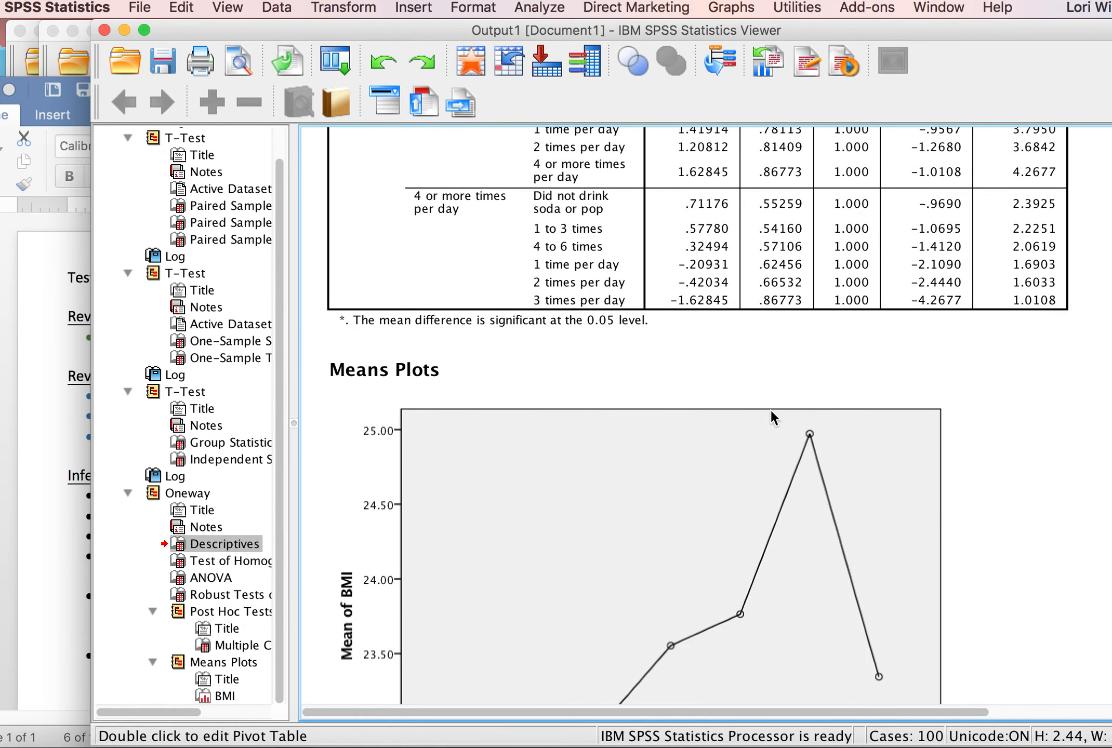
{"action": "scroll", "coordinate": [774, 417], "scroll_direction": "down", "scroll_amount": 1}
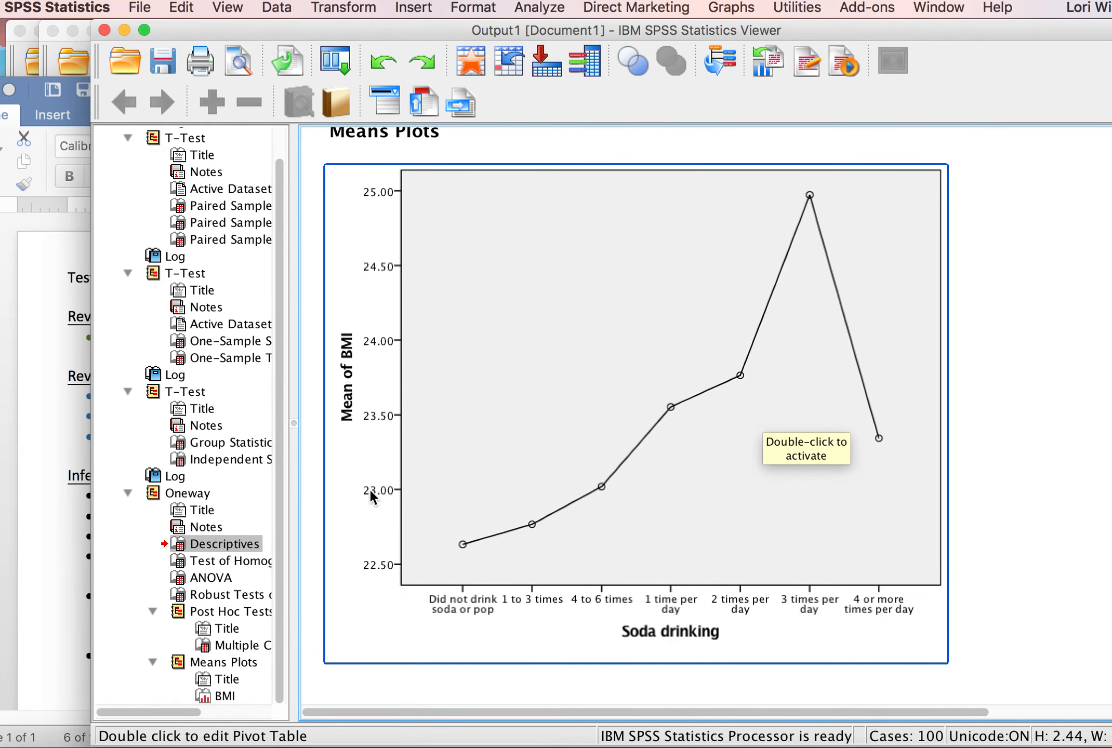
- Switch to the Word outline, select the Post Hoc and Options items under One-Way ANOVA, and return to the SPSS output
{"action": "left_click", "coordinate": [37, 593]}
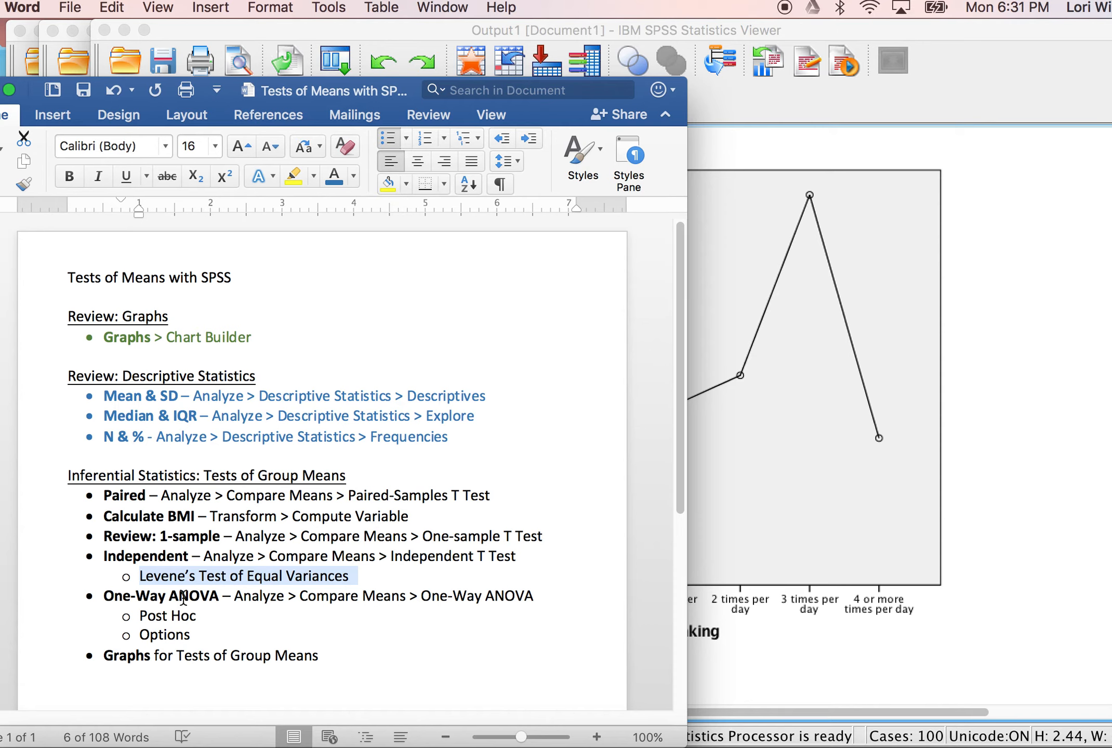
{"action": "left_click_drag", "start_coordinate": [140, 616], "coordinate": [187, 630]}
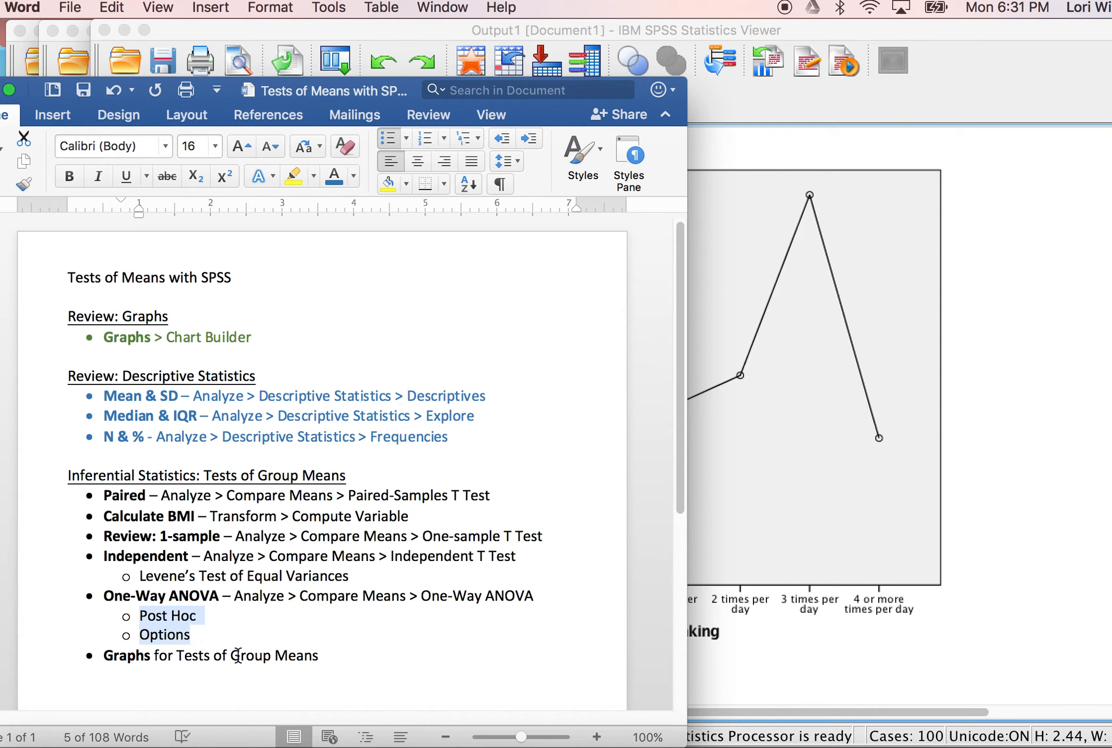
{"action": "left_click", "coordinate": [995, 622]}
{"action": "left_click", "coordinate": [1062, 597]}
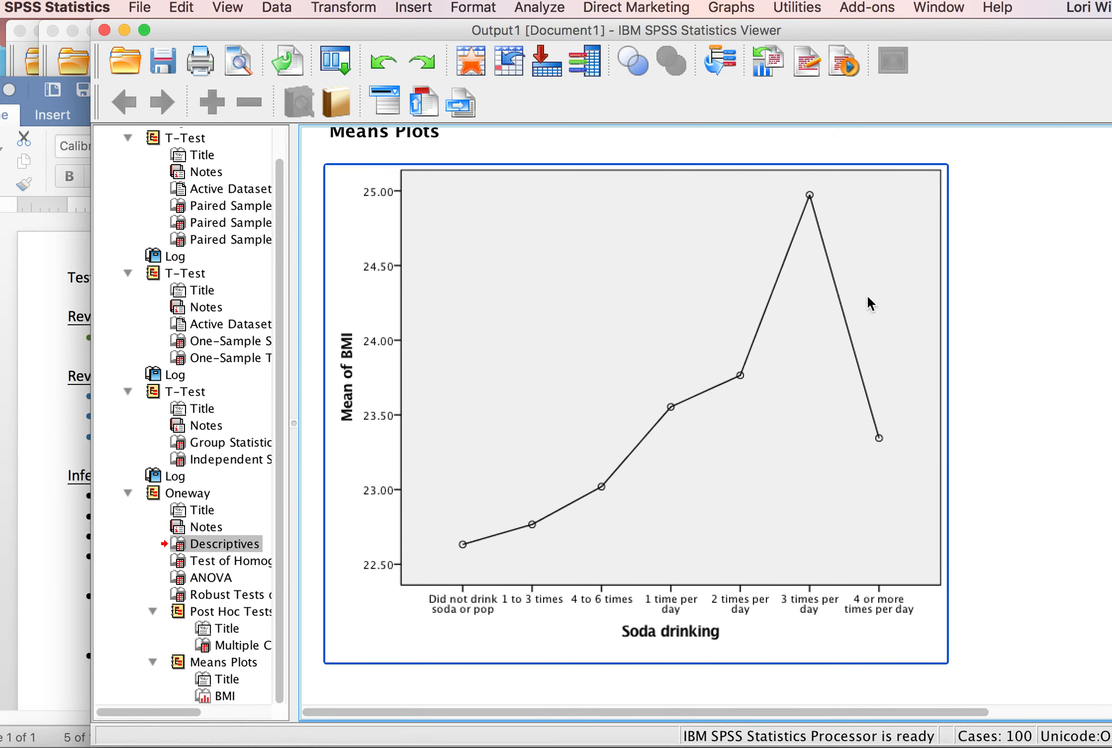
- Start a new chart in the Chart Builder using the population pyramid from the Histogram gallery
{"action": "left_click", "coordinate": [730, 9]}
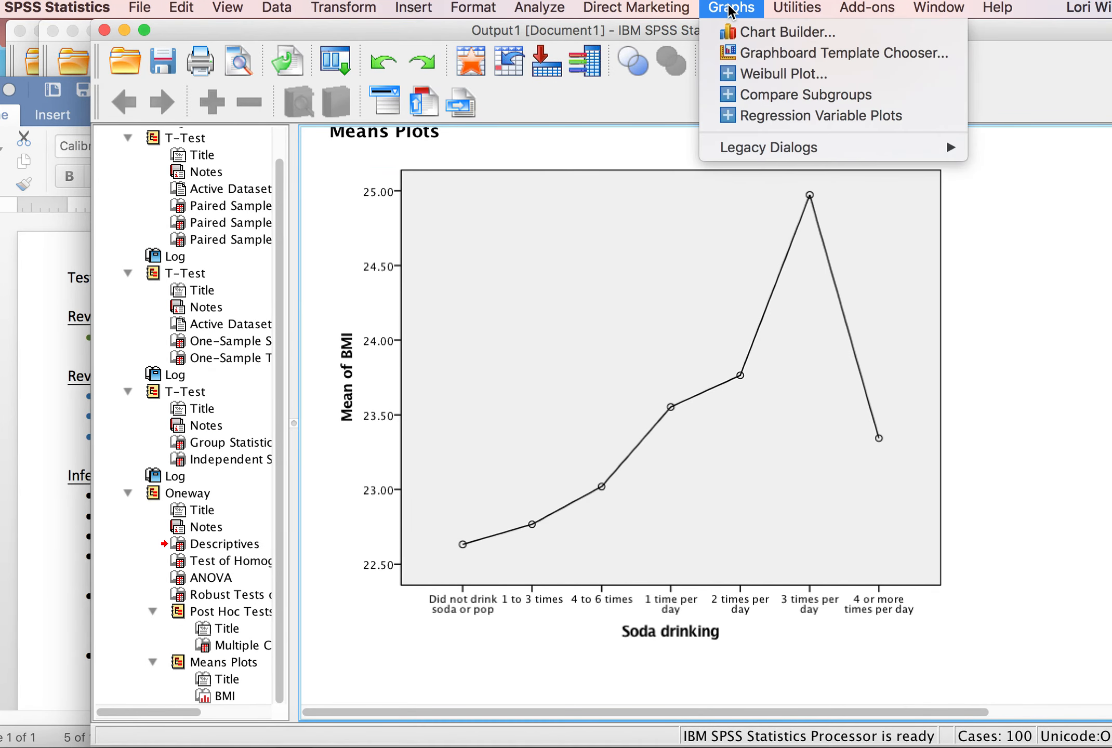
{"action": "left_click", "coordinate": [762, 28]}
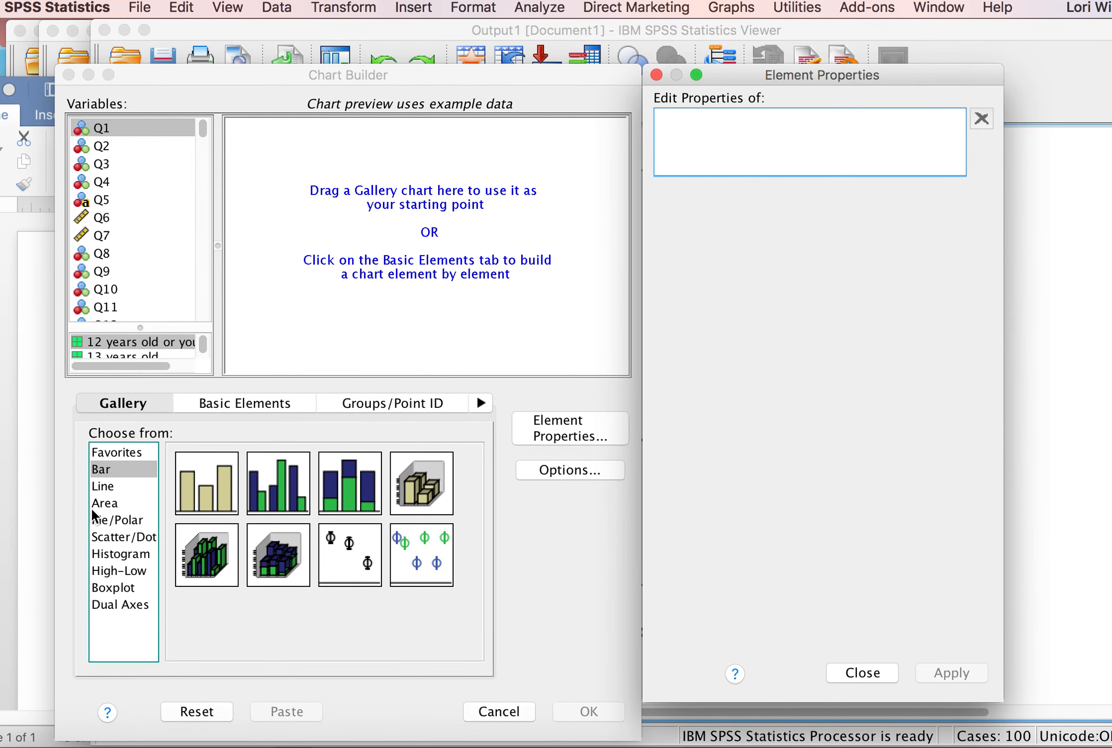
{"action": "left_click", "coordinate": [112, 554]}
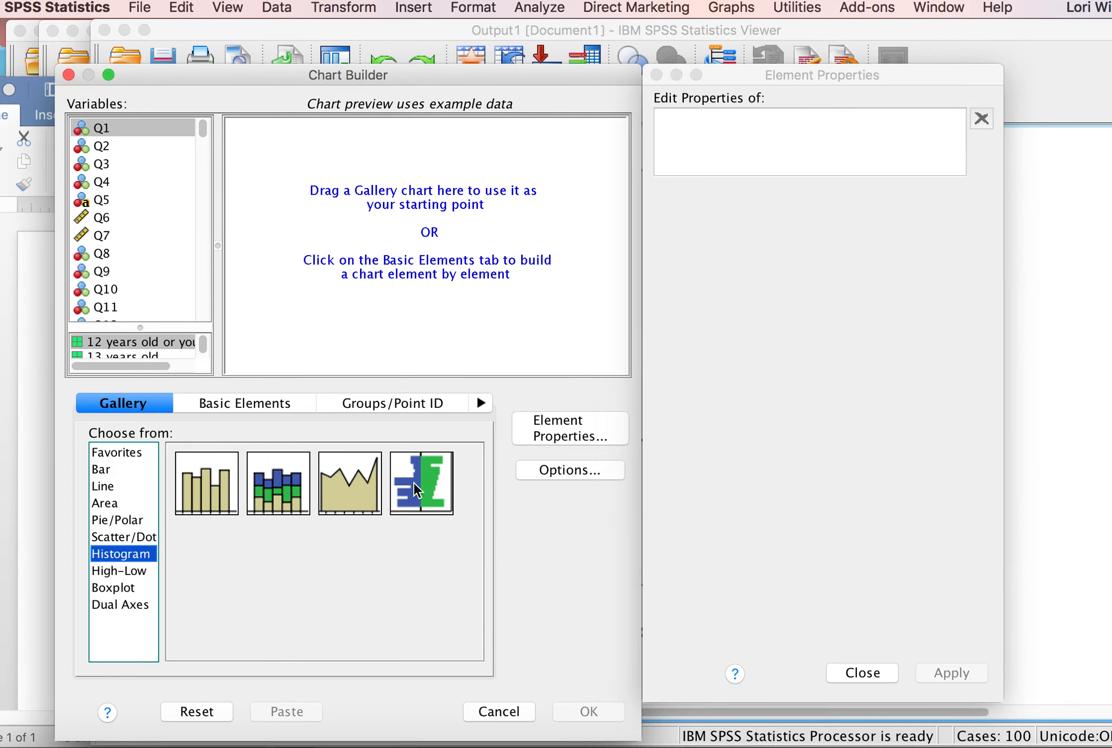
{"action": "left_click", "coordinate": [425, 484]}
{"action": "left_click_drag", "start_coordinate": [426, 483], "coordinate": [423, 222]}
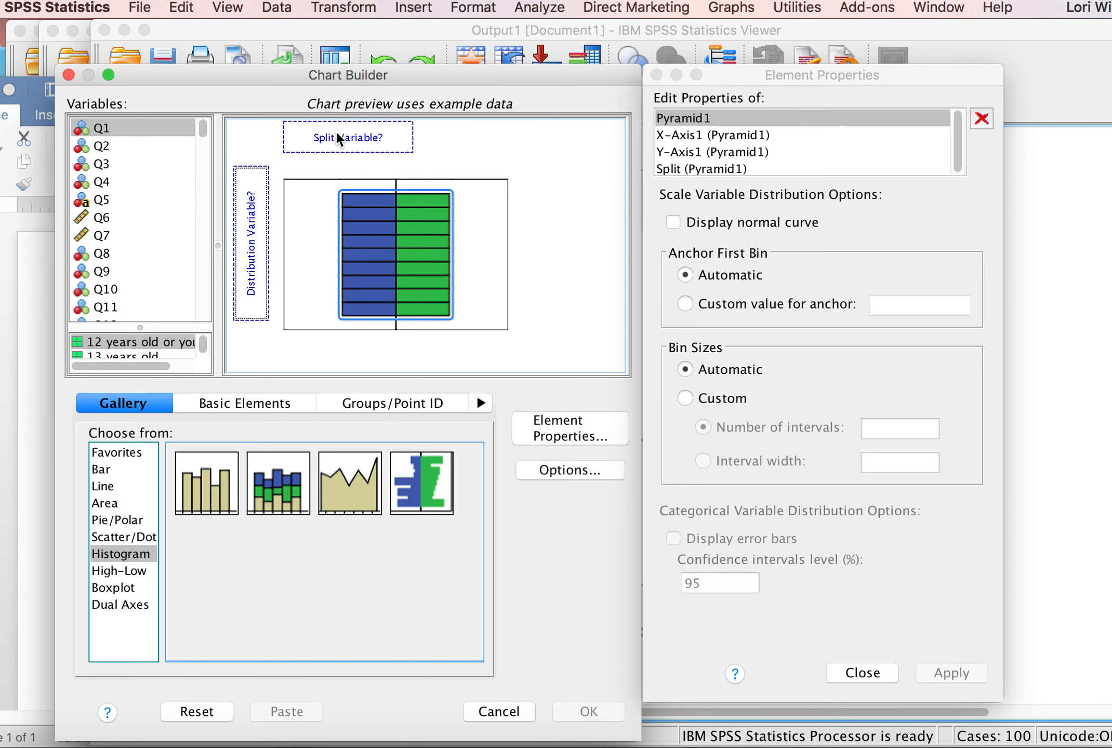
- Assign Q2 as the split variable and BMI as the distribution variable, and generate the population pyramid
{"action": "left_click_drag", "start_coordinate": [102, 145], "coordinate": [356, 142]}
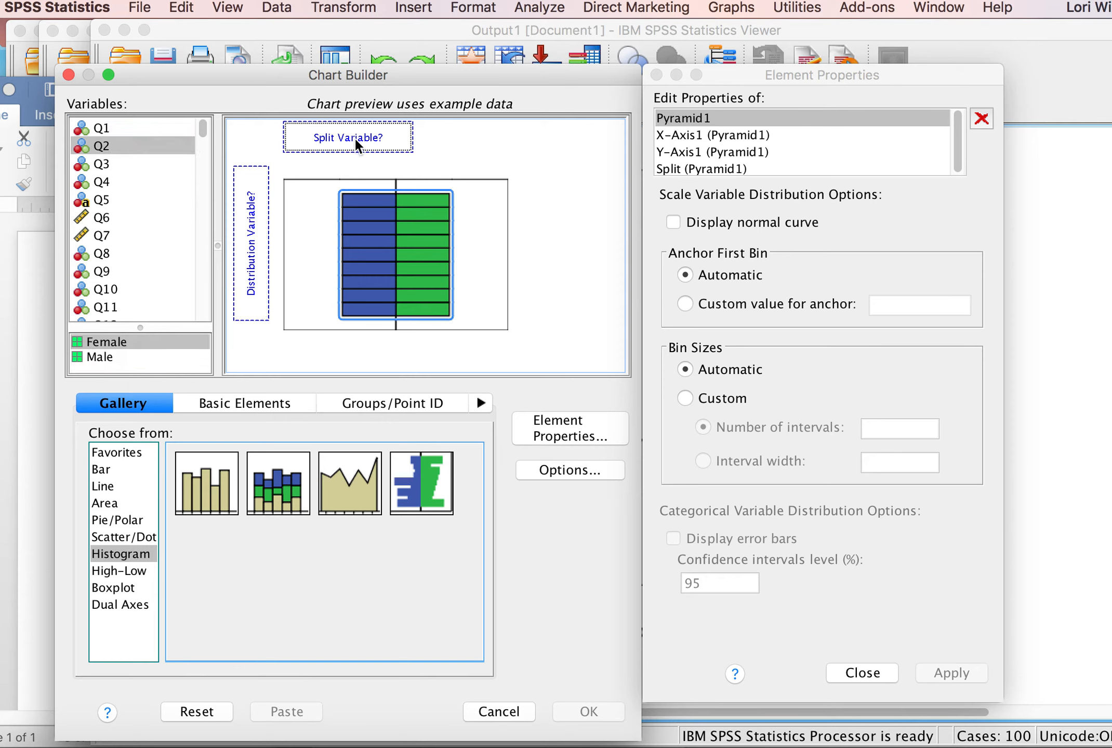
{"action": "left_click_drag", "start_coordinate": [111, 142], "coordinate": [324, 128]}
{"action": "left_click_drag", "start_coordinate": [202, 129], "coordinate": [209, 310]}
{"action": "left_click_drag", "start_coordinate": [106, 258], "coordinate": [242, 243]}
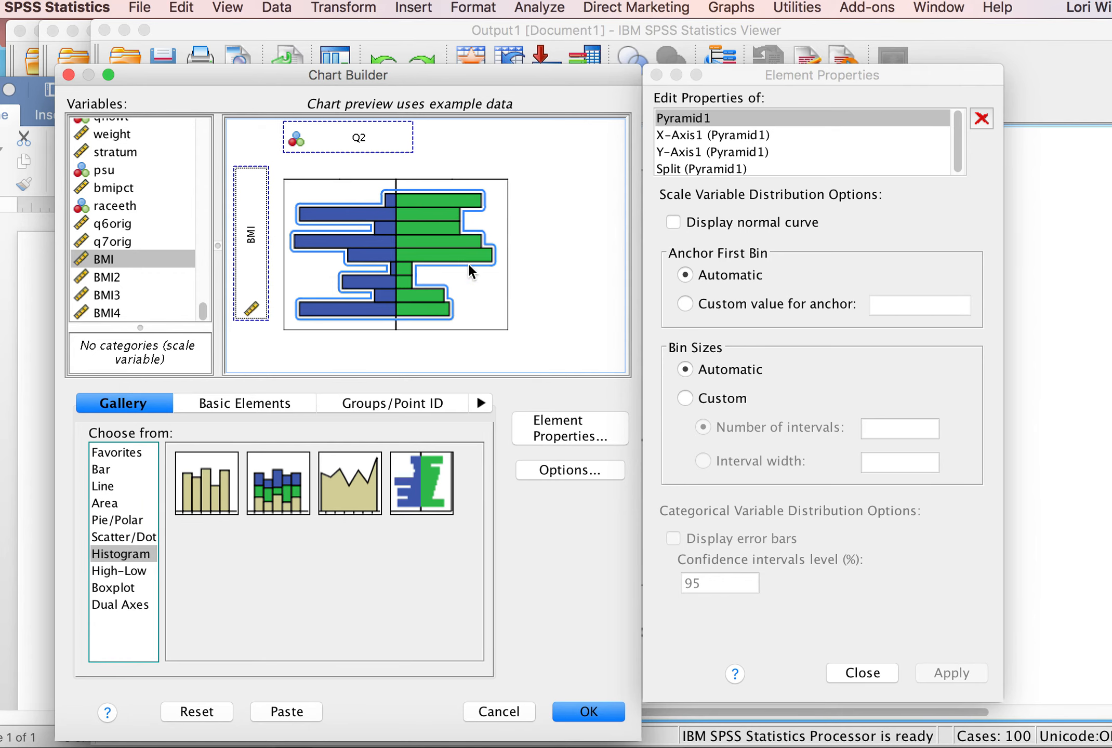
{"action": "left_click", "coordinate": [584, 711]}
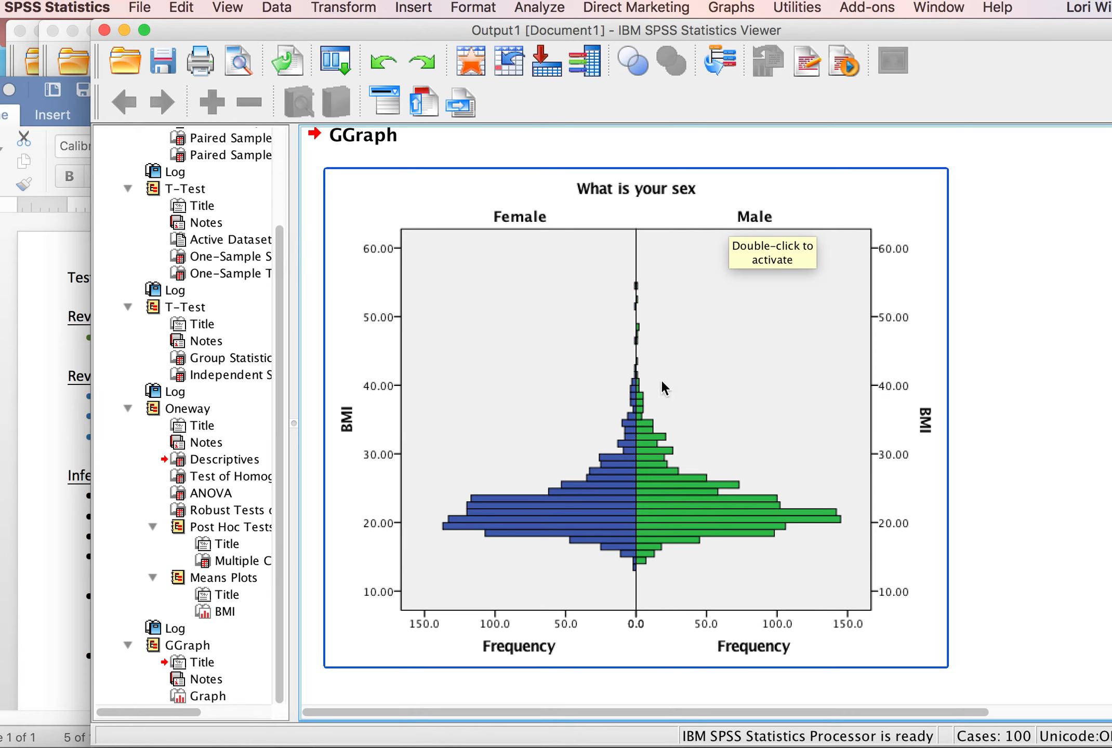
- Start another chart in the Chart Builder and replace the pyramid with a simple scatterplot from the Scatter/Dot gallery
{"action": "left_click", "coordinate": [730, 7]}
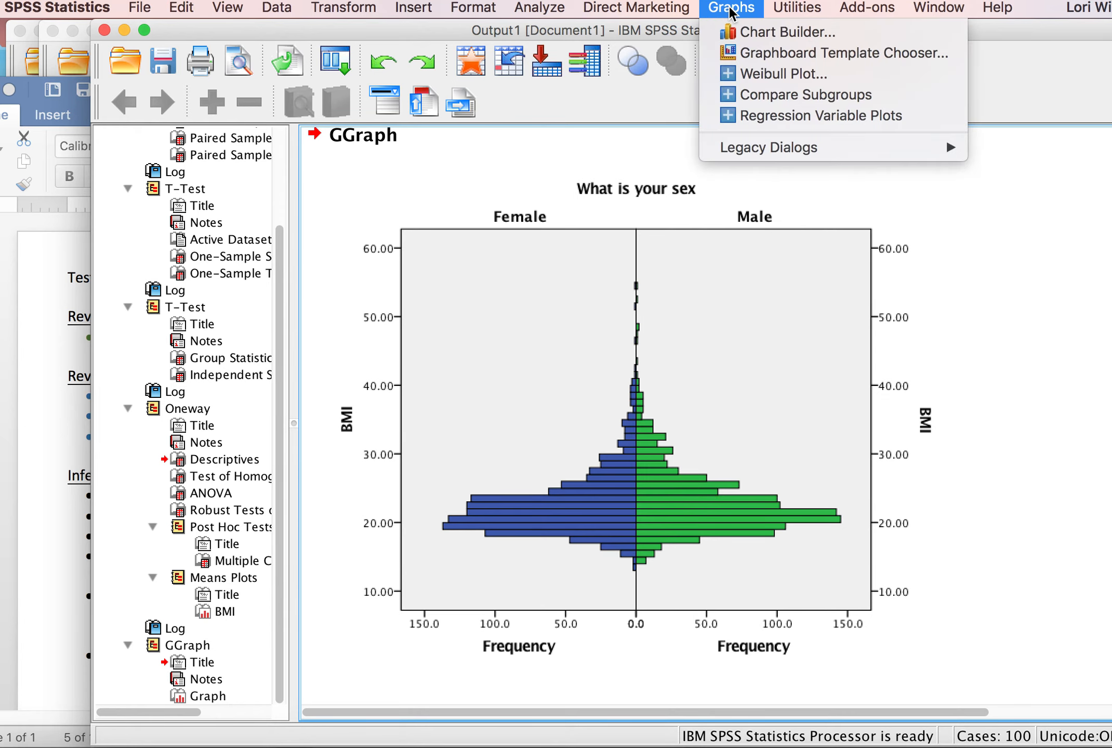
{"action": "left_click", "coordinate": [772, 33]}
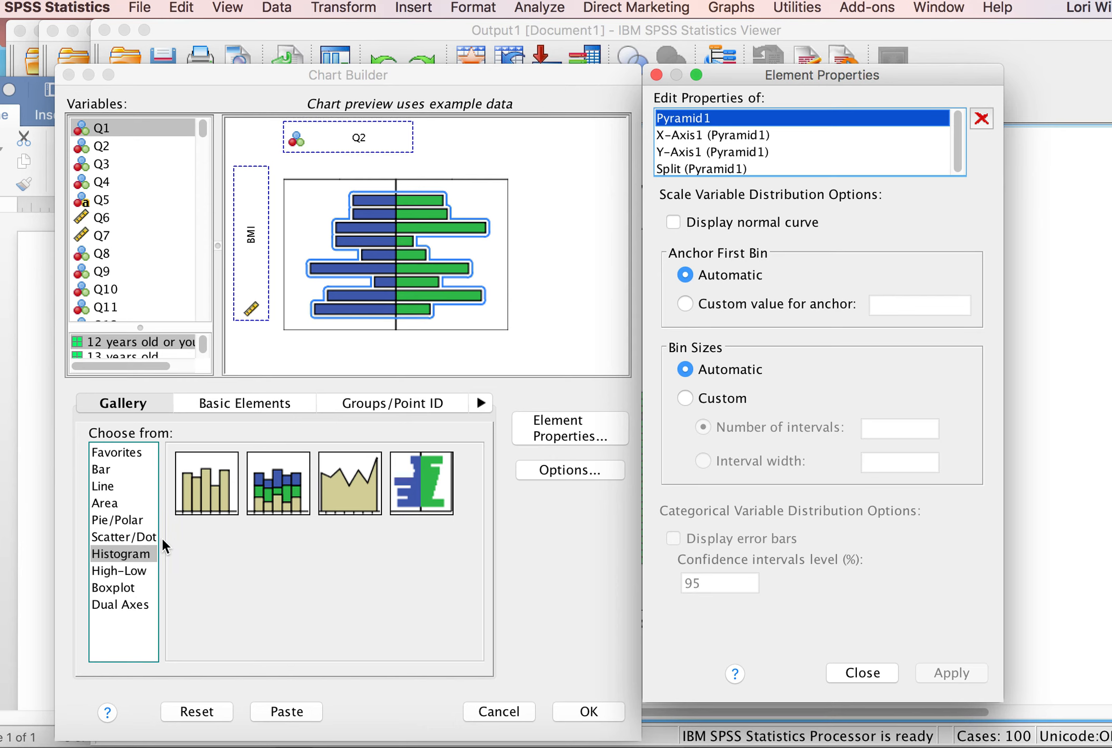
{"action": "left_click", "coordinate": [115, 536]}
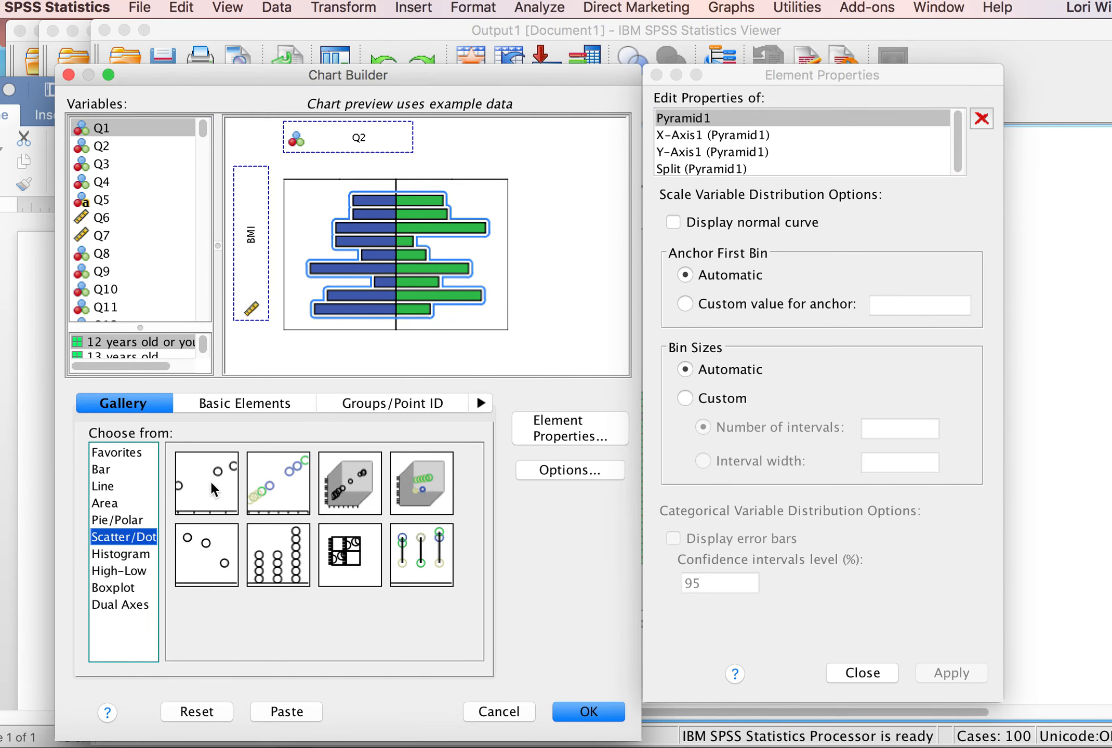
{"action": "left_click_drag", "start_coordinate": [210, 481], "coordinate": [375, 248]}
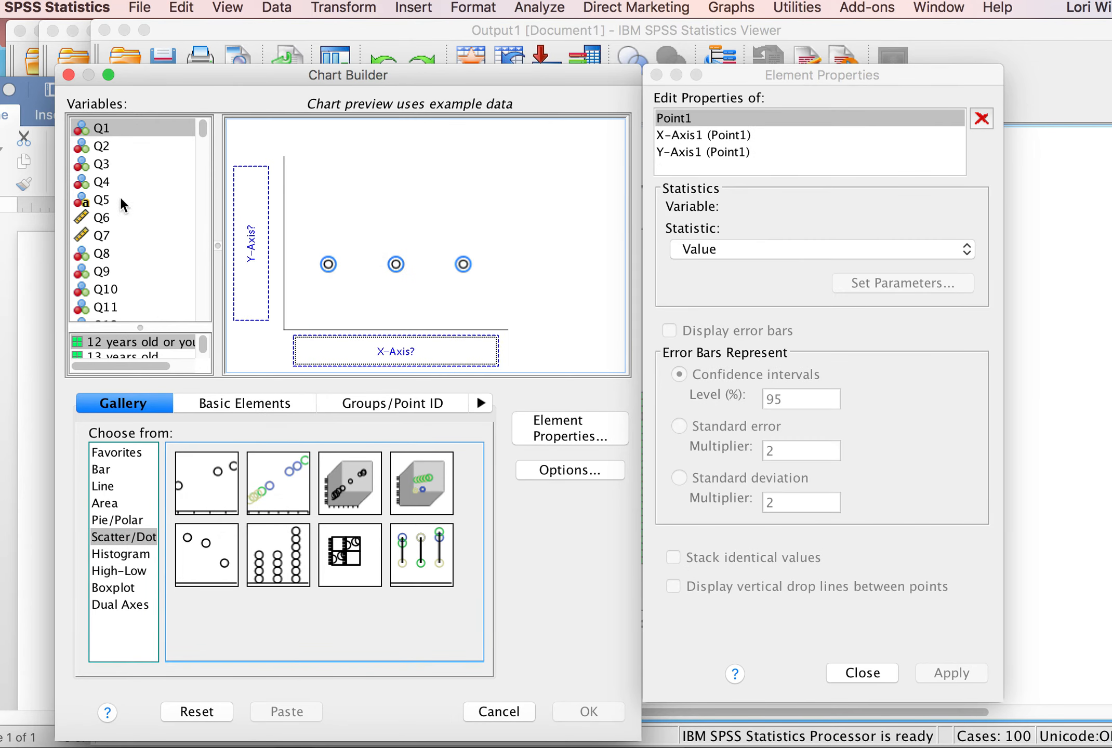
- Assign BMI to the Y-axis and Q77 to the X-axis, generate the scatterplot and view it in the output
{"action": "left_click_drag", "start_coordinate": [204, 129], "coordinate": [194, 313]}
{"action": "left_click_drag", "start_coordinate": [101, 258], "coordinate": [245, 249]}
{"action": "left_click_drag", "start_coordinate": [204, 314], "coordinate": [215, 199]}
{"action": "left_click", "coordinate": [104, 177]}
{"action": "left_click_drag", "start_coordinate": [109, 178], "coordinate": [336, 346]}
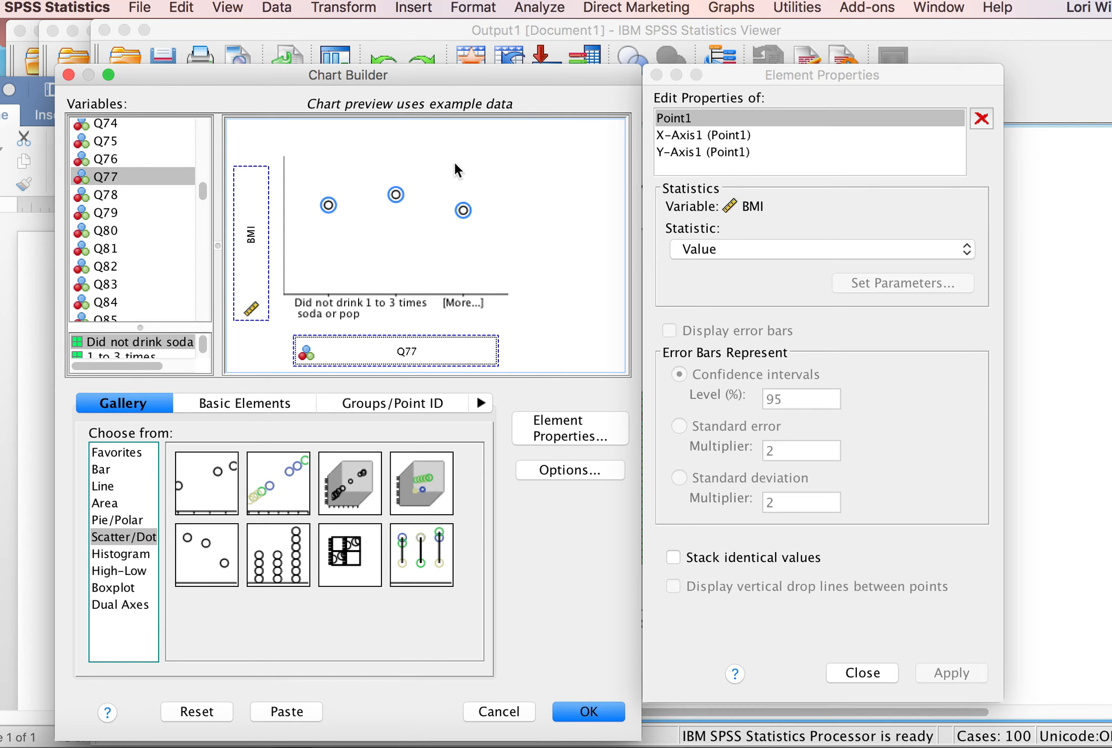
{"action": "left_click", "coordinate": [589, 712]}
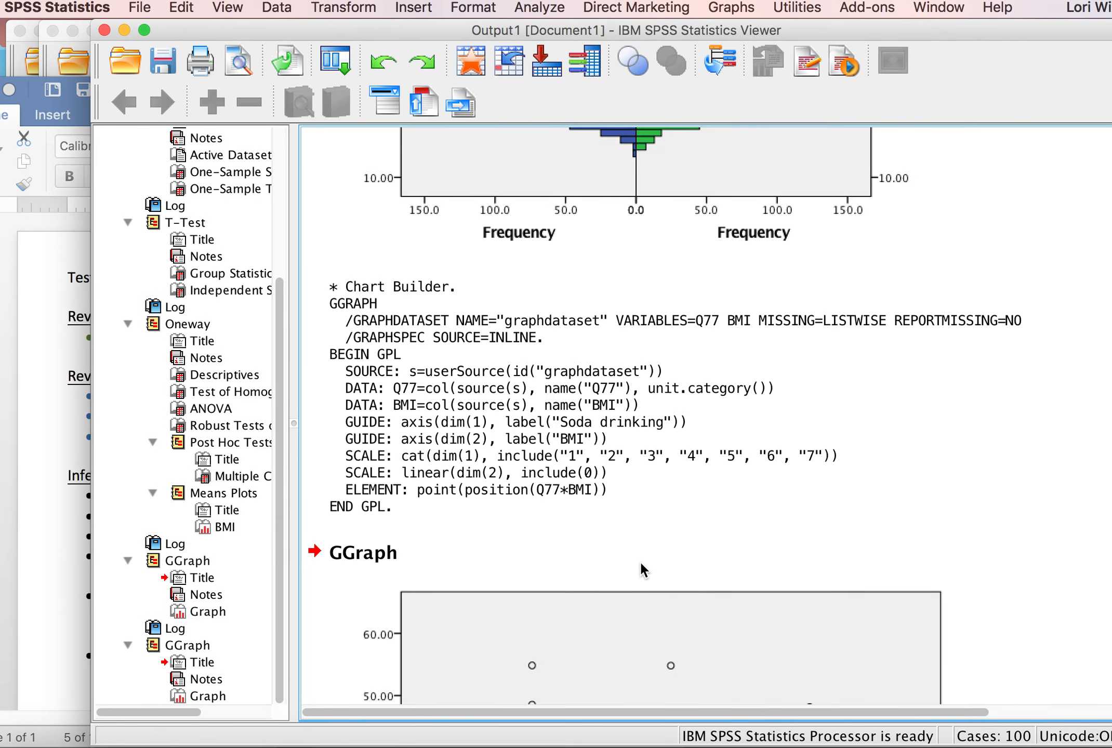
{"action": "scroll", "coordinate": [639, 560], "scroll_direction": "down", "scroll_amount": 5}
{"action": "scroll", "coordinate": [643, 544], "scroll_direction": "down", "scroll_amount": 3}
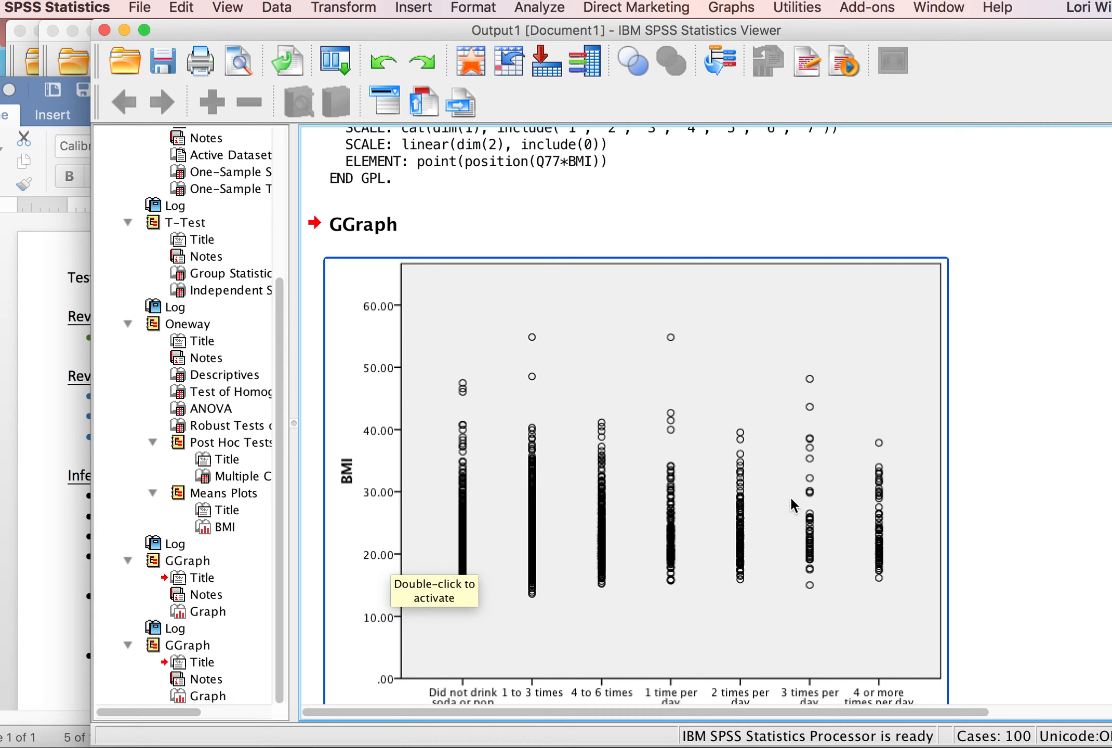
{"action": "scroll", "coordinate": [827, 544], "scroll_direction": "down", "scroll_amount": 1}
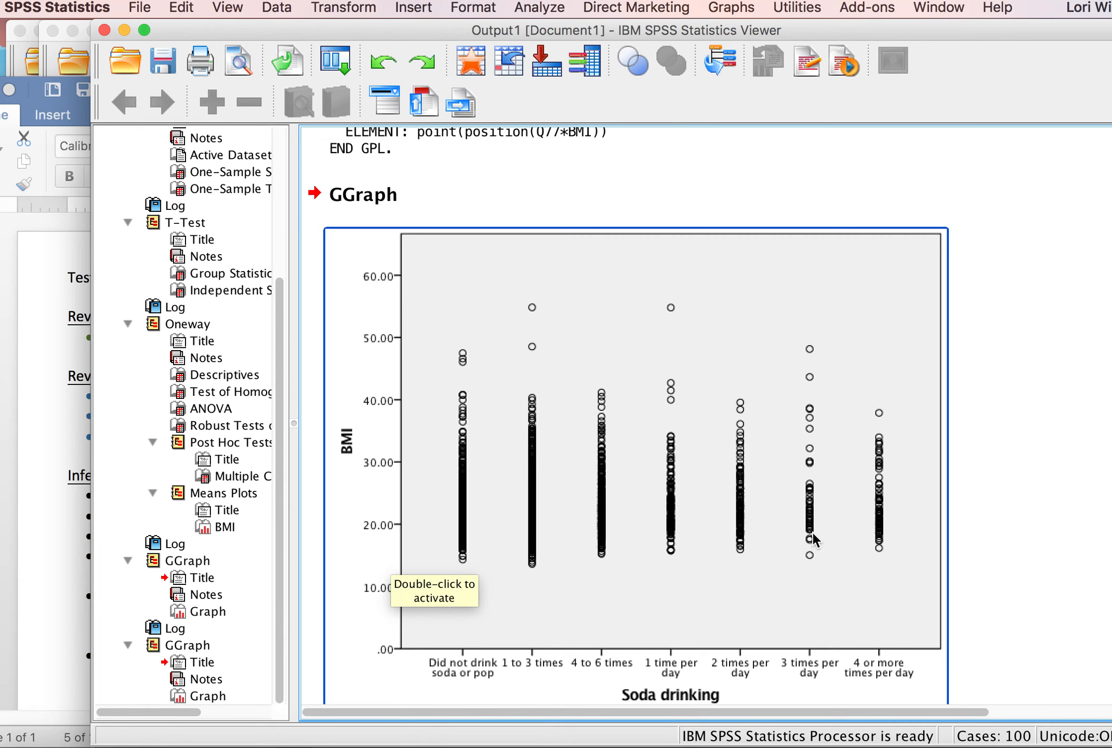
{"action": "scroll", "coordinate": [814, 540], "scroll_direction": "down", "scroll_amount": 3}
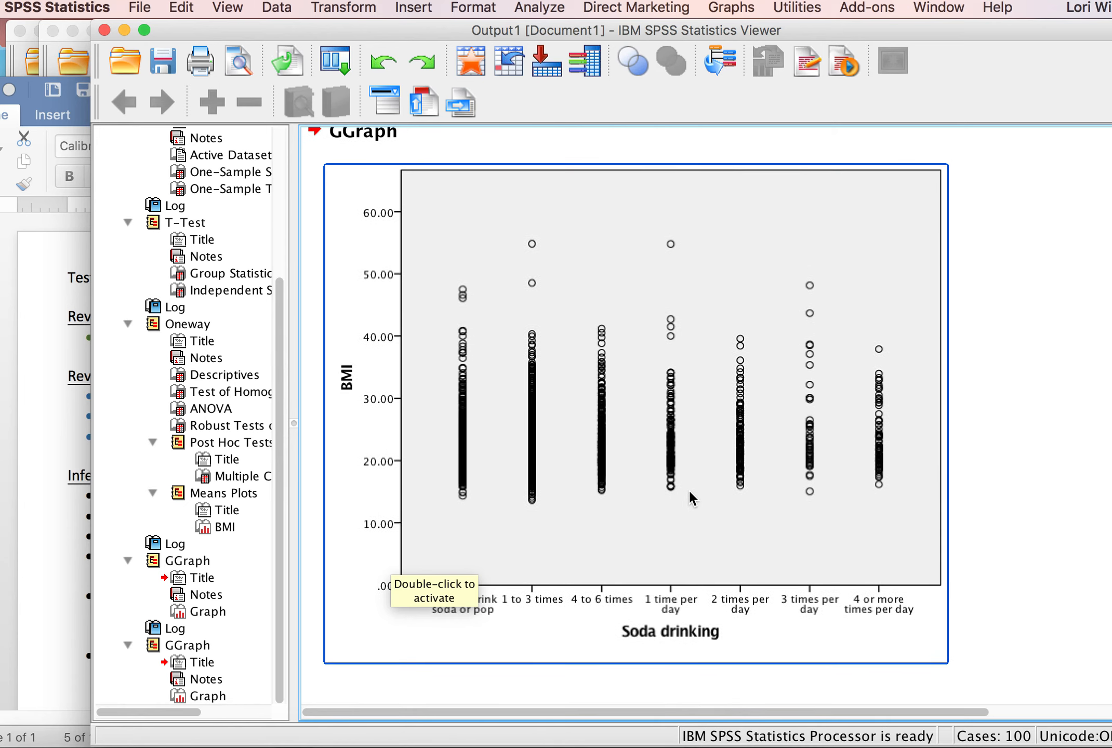
- Build a simple boxplot of BMI by Q77 with the Chart Builder and examine it in the output
{"action": "left_click", "coordinate": [731, 8]}
{"action": "left_click", "coordinate": [755, 31]}
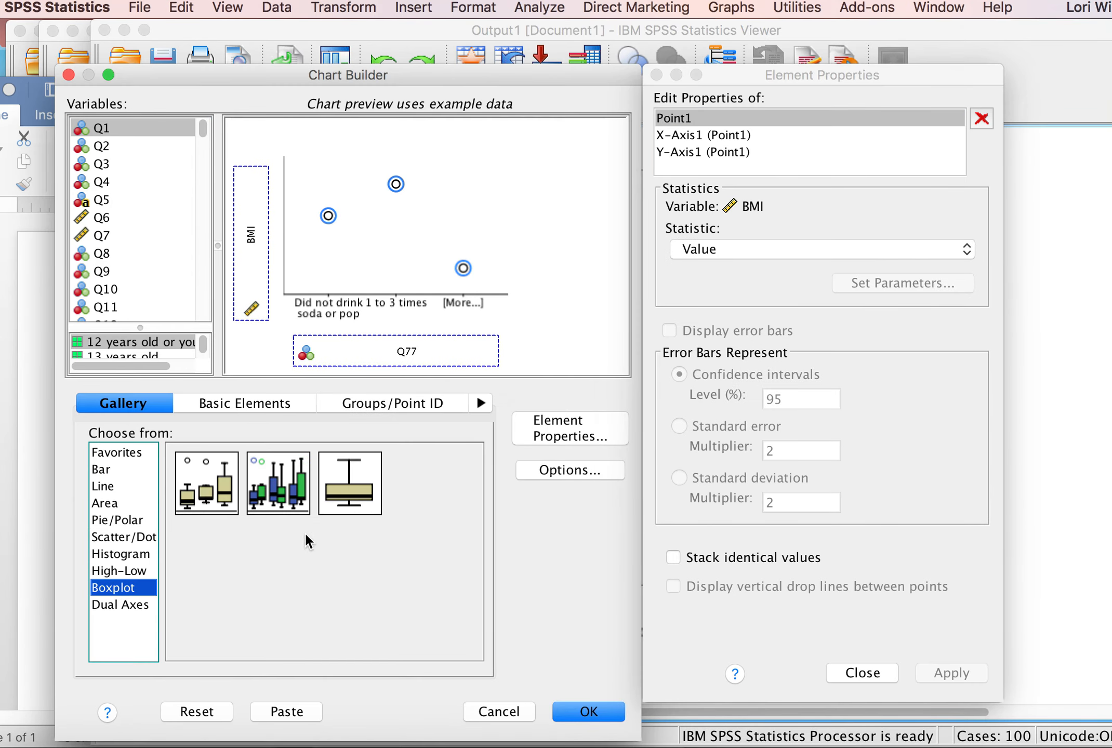
{"action": "left_click_drag", "start_coordinate": [206, 483], "coordinate": [406, 240]}
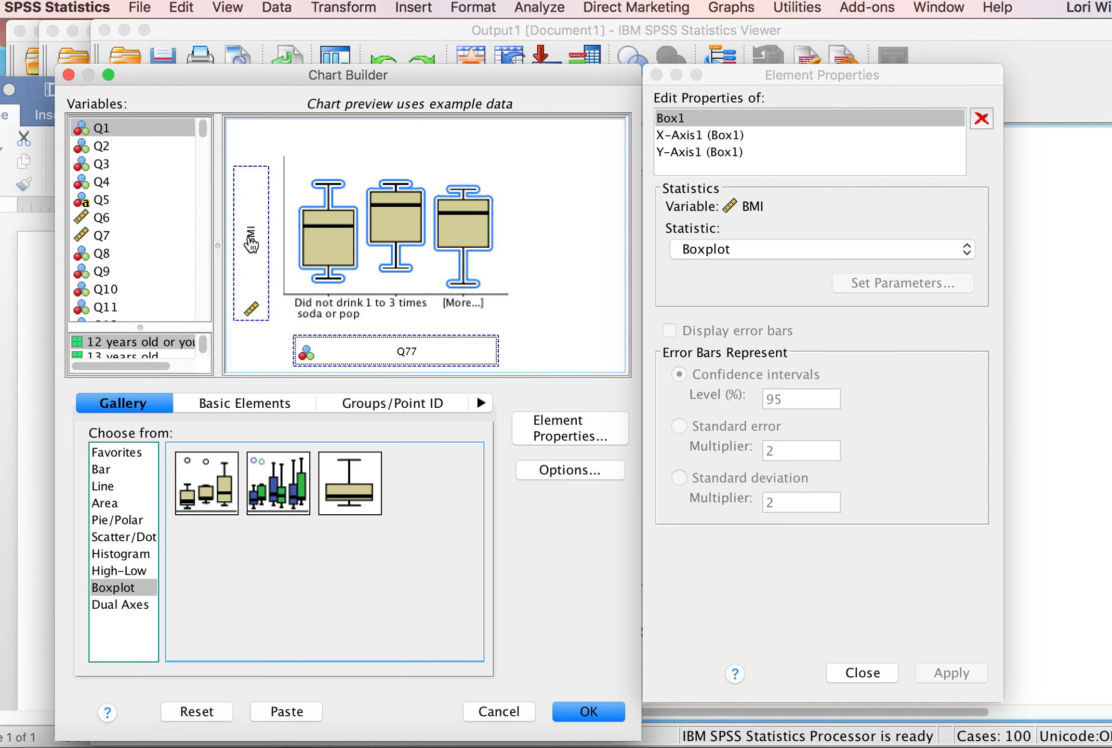
{"action": "left_click", "coordinate": [589, 712]}
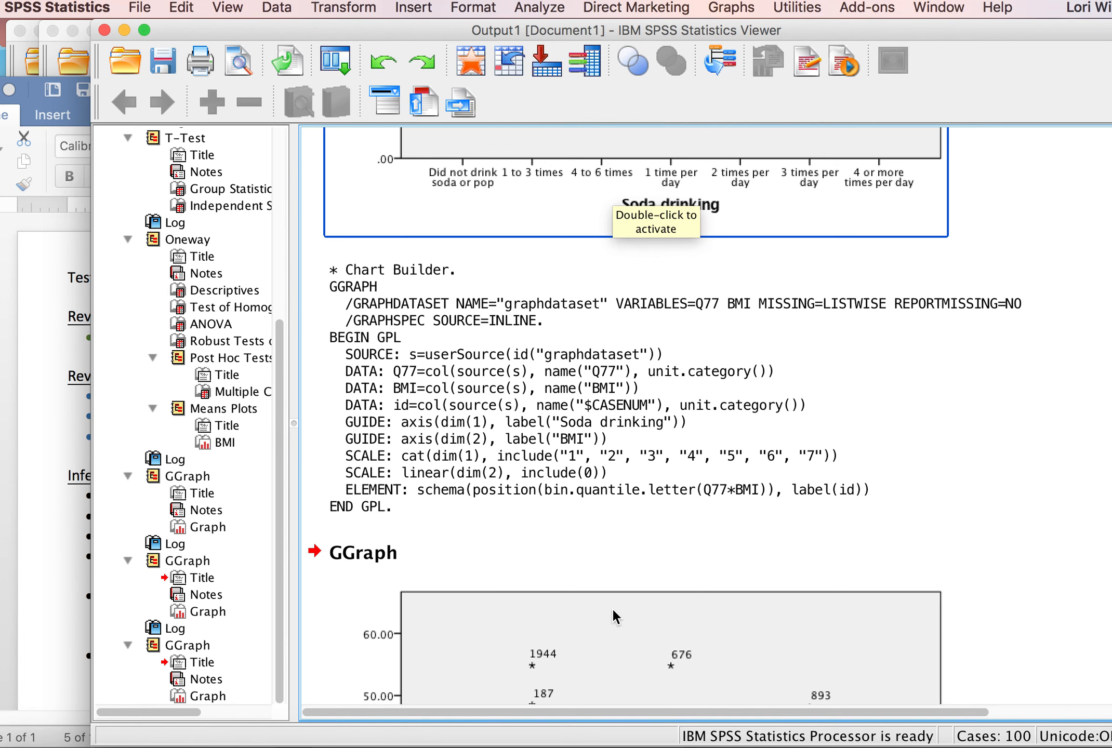
{"action": "scroll", "coordinate": [598, 592], "scroll_direction": "down", "scroll_amount": 1}
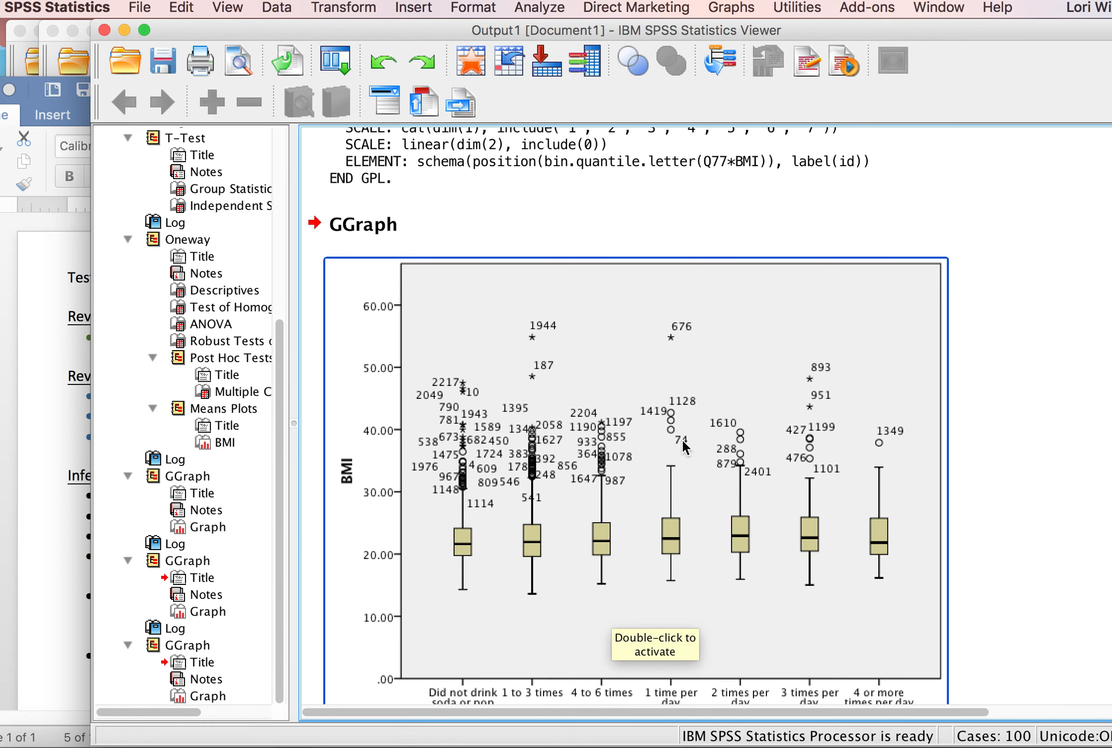
{"action": "scroll", "coordinate": [683, 447], "scroll_direction": "down", "scroll_amount": 3}
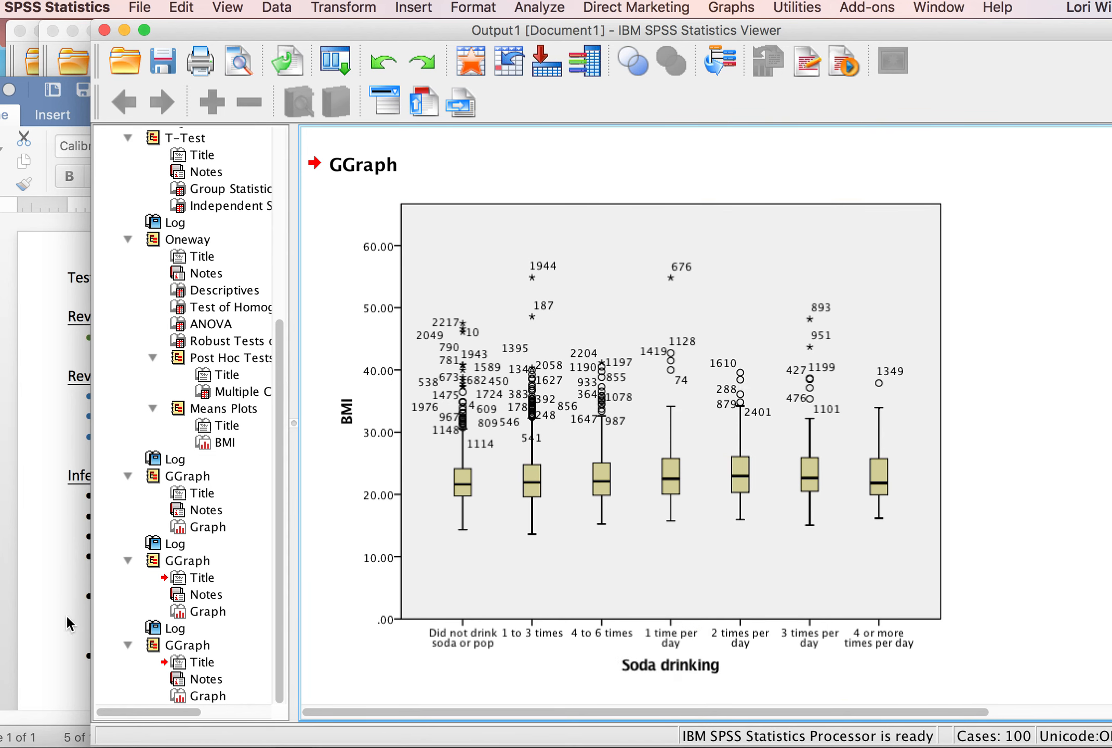
- Switch to the Word outline and colour all bullets under Inferential Statistics: Tests of Group Means with the gold font colour
{"action": "left_click", "coordinate": [51, 614]}
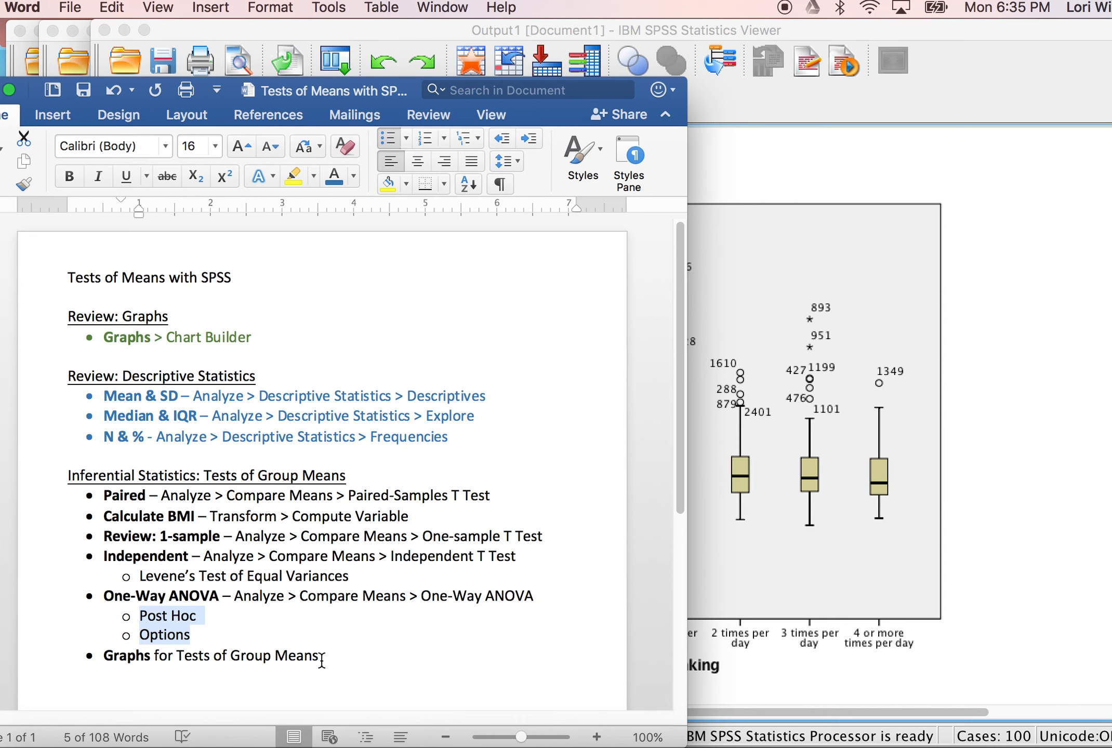
{"action": "left_click", "coordinate": [831, 576]}
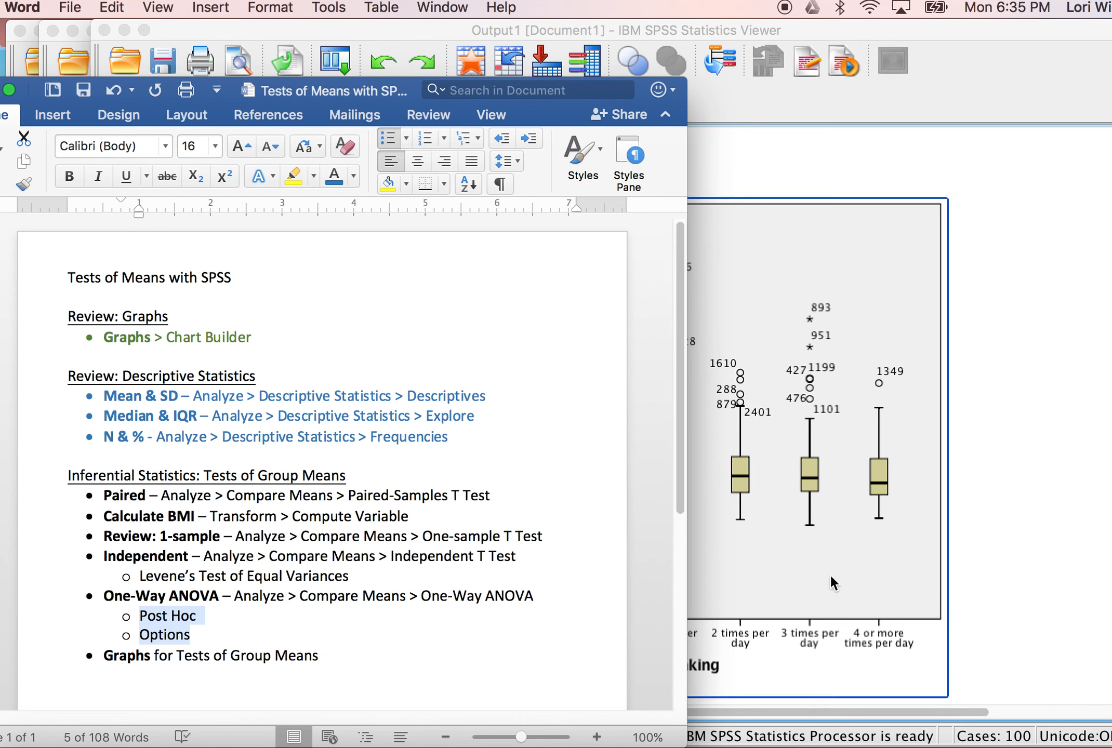
{"action": "left_click_drag", "start_coordinate": [104, 495], "coordinate": [340, 655]}
{"action": "left_click", "coordinate": [353, 175]}
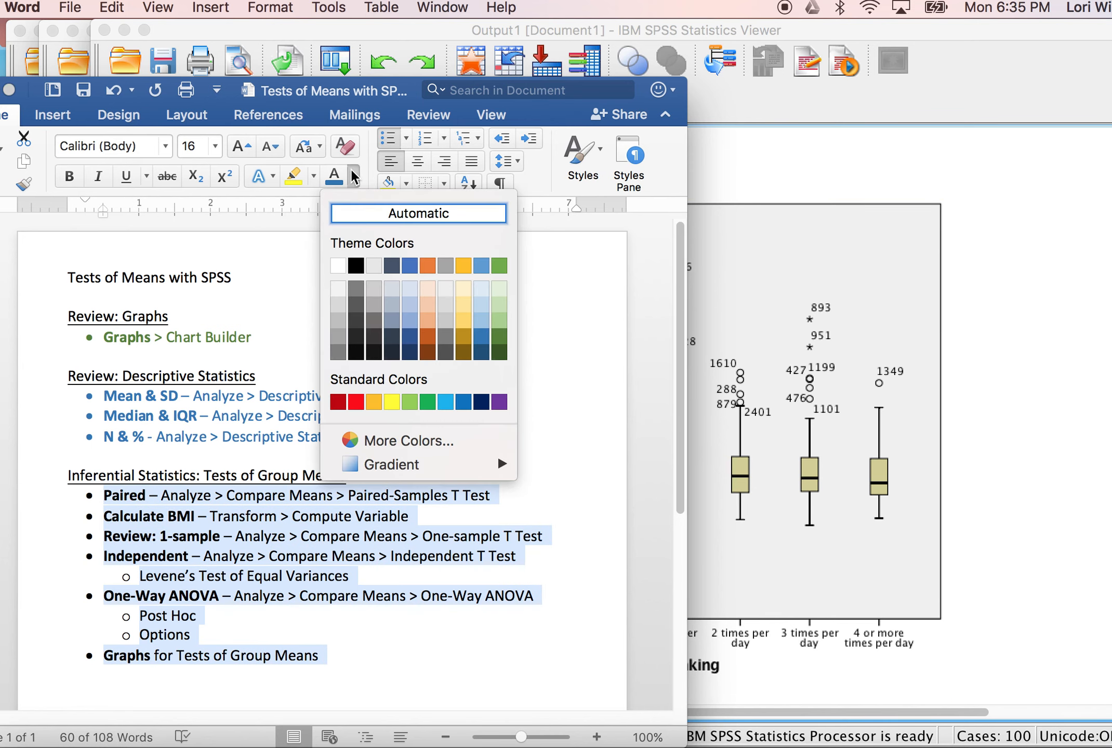
{"action": "left_click", "coordinate": [372, 398]}
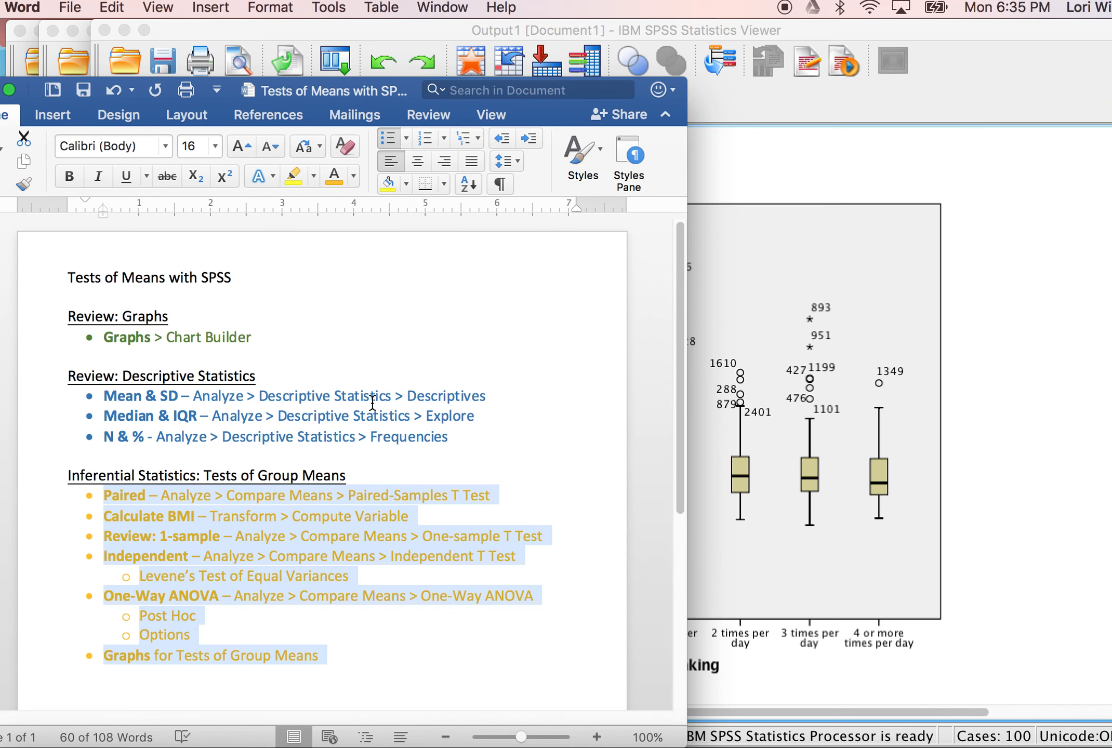